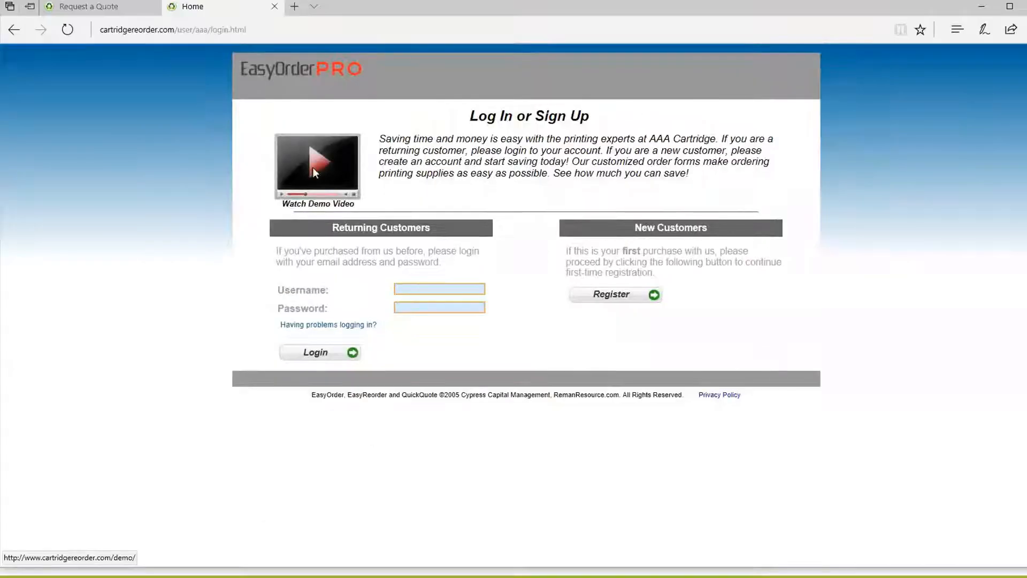
Step: Switch to the Request a Quote tab, check the Home tab, then return to the quote form
left_click(99, 10)
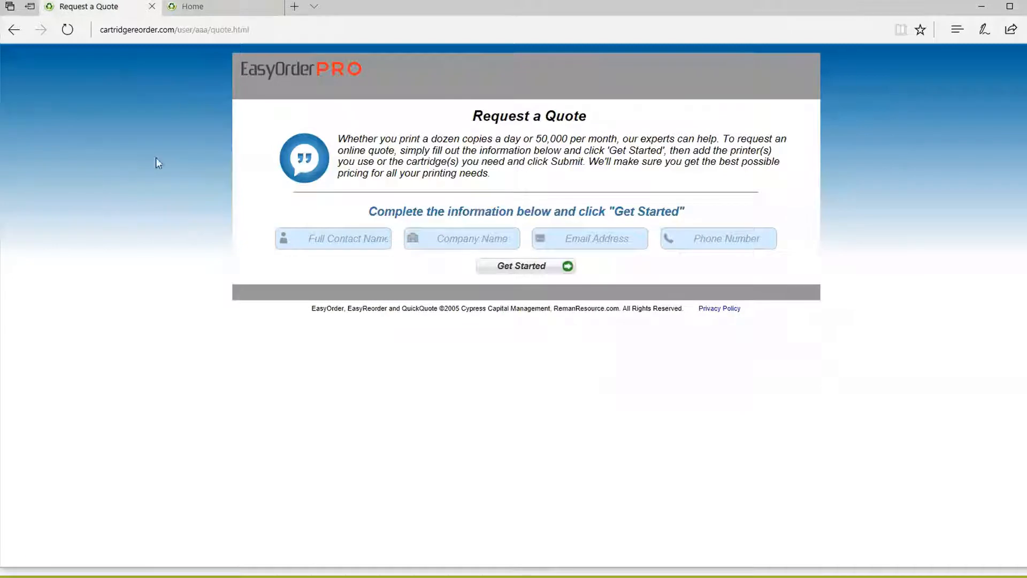
left_click(208, 8)
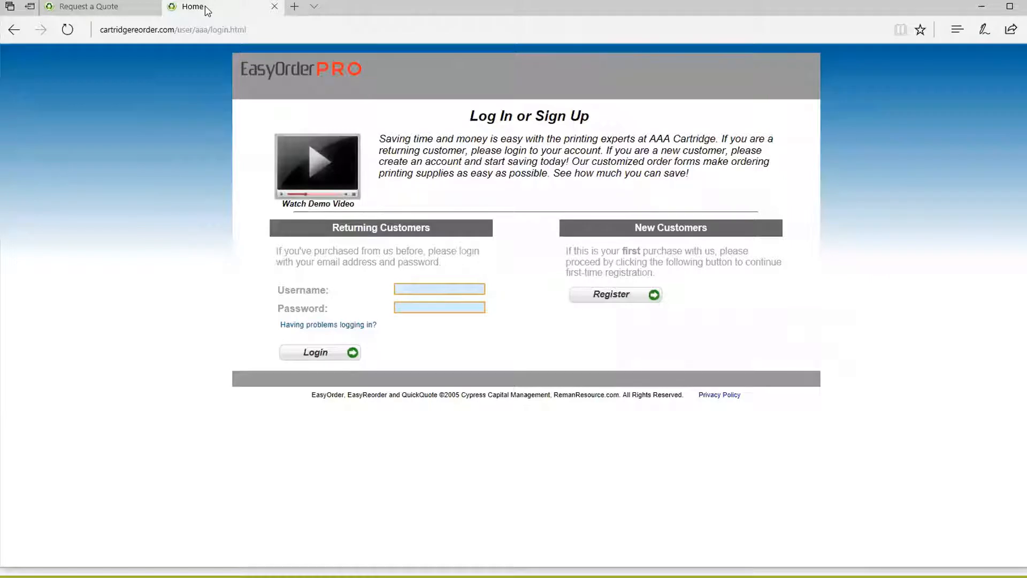
left_click(108, 8)
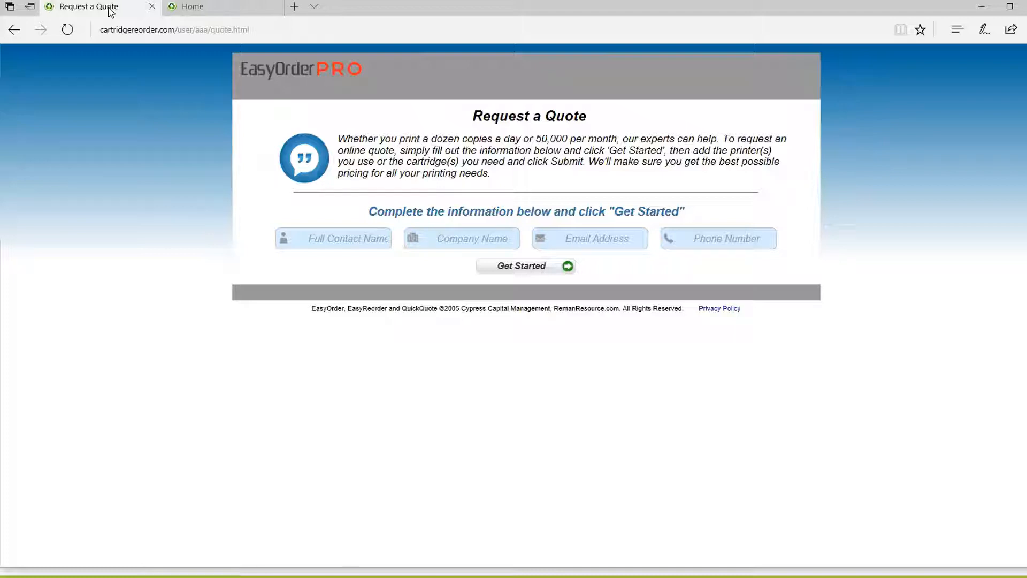
Step: Open cartridgeworld.com in a new tab and search for stores near ZIP 78660
key("ctrl+t")
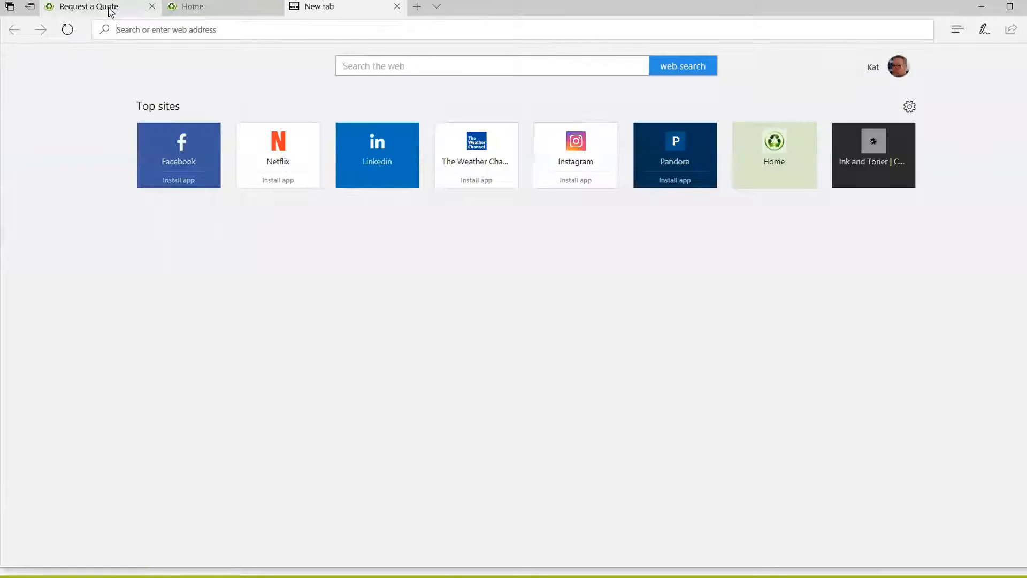
type("www.car")
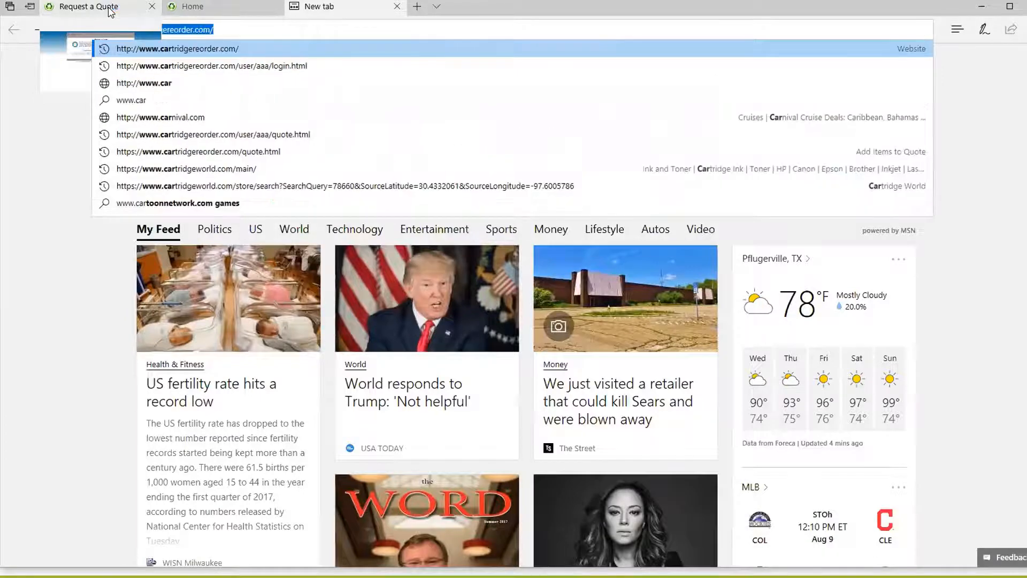
key("Escape")
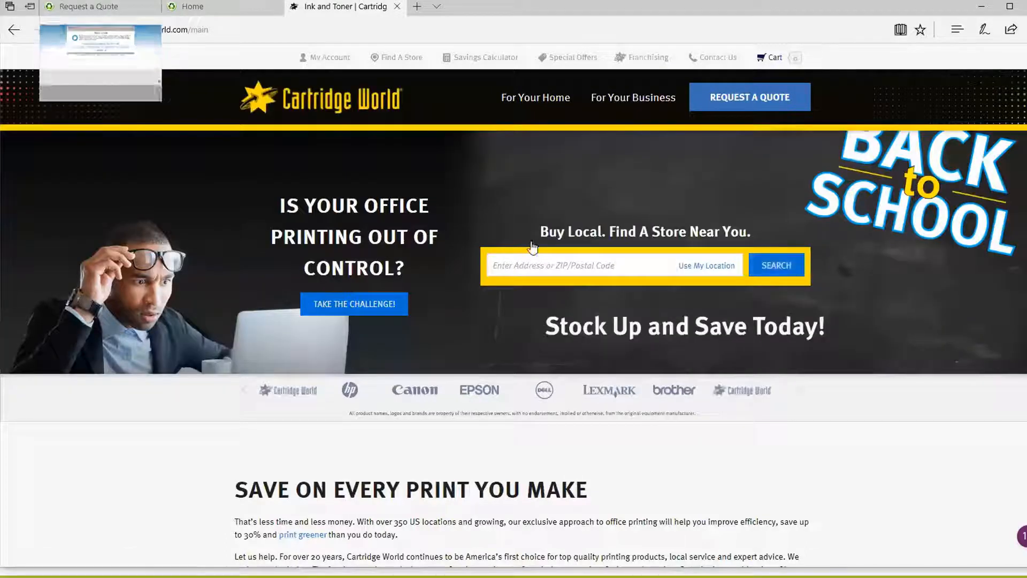
left_click(518, 265)
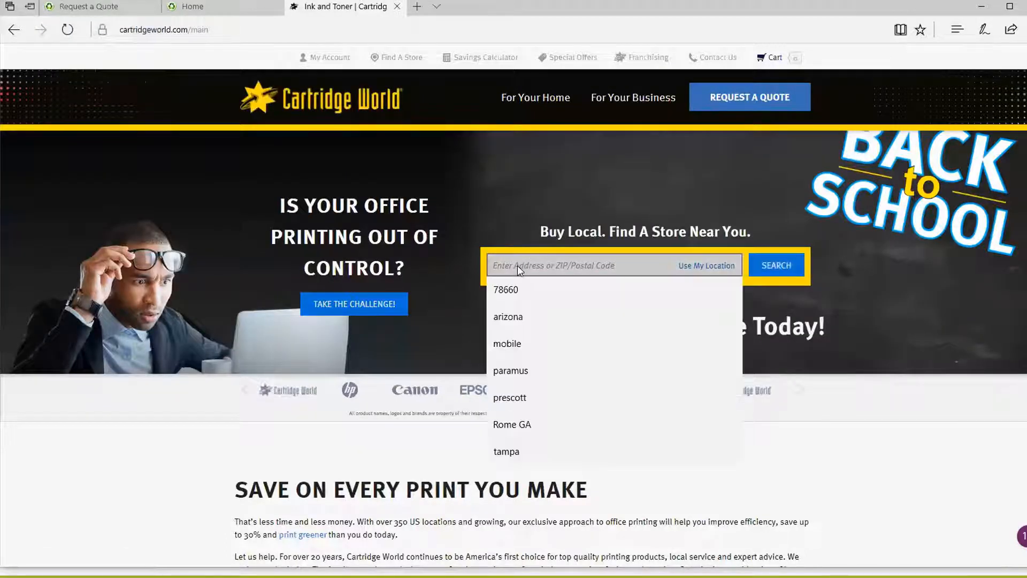
type("787")
key("BackSpace")
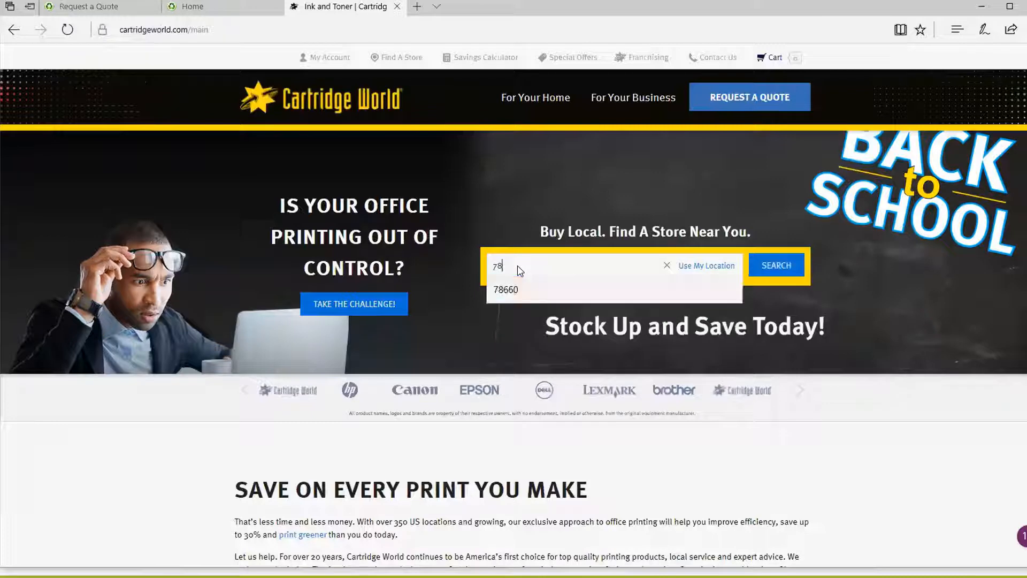
type("660")
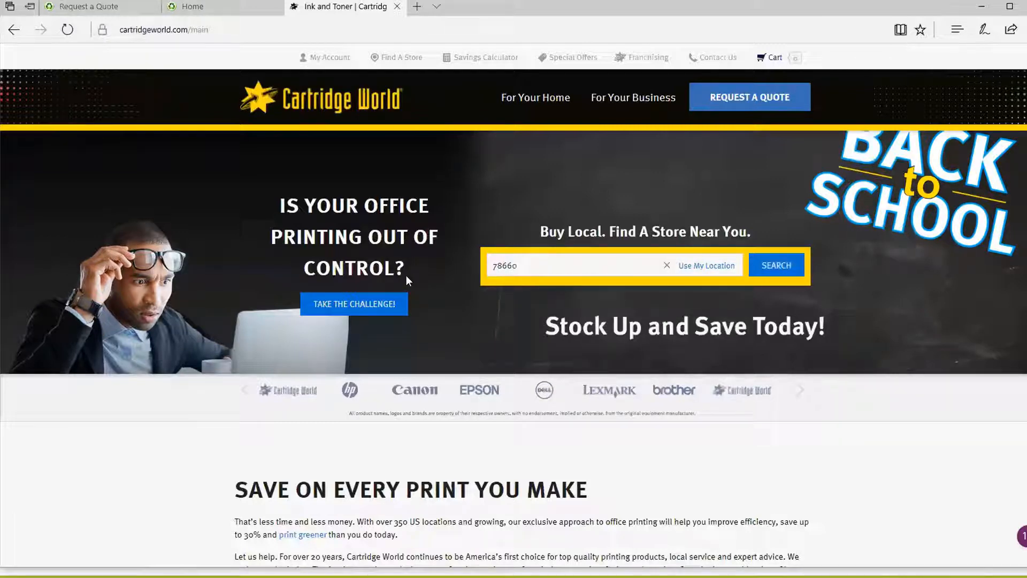
left_click(768, 268)
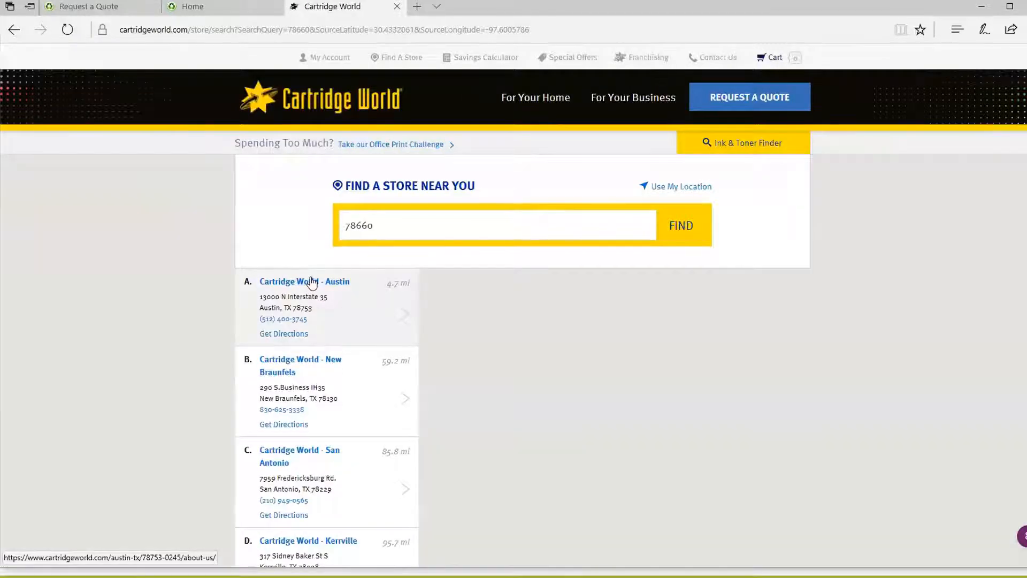
Step: Browse the Cartridge World - Austin store page, then return to the Request a Quote tab
left_click(313, 282)
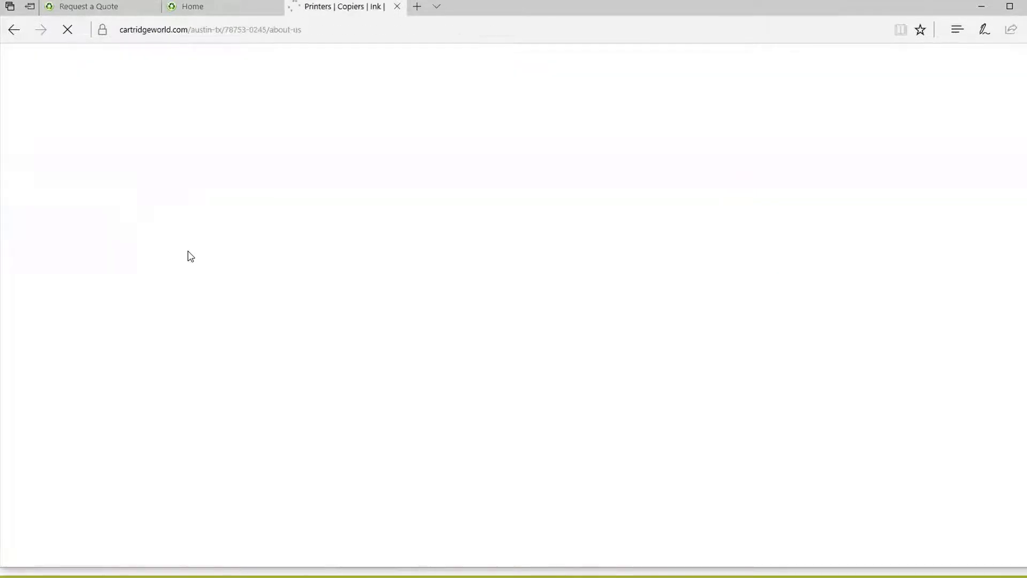
scroll(187, 214, "down", 1)
scroll(323, 394, "down", 8)
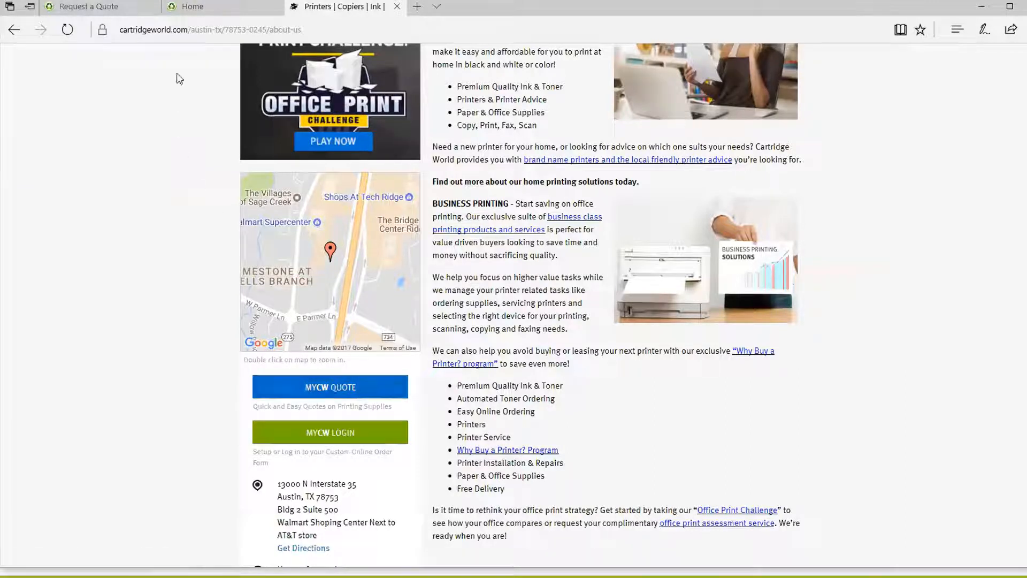
key("ctrl+Tab")
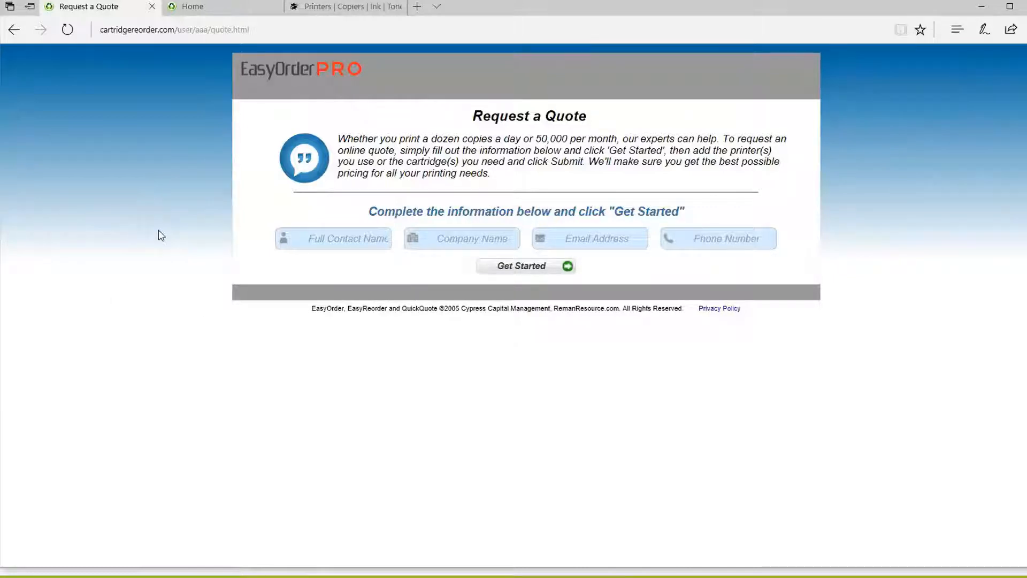
Step: Check the four contact fields and dismiss the browser's autofill suggestions
left_click(328, 237)
left_click(471, 231)
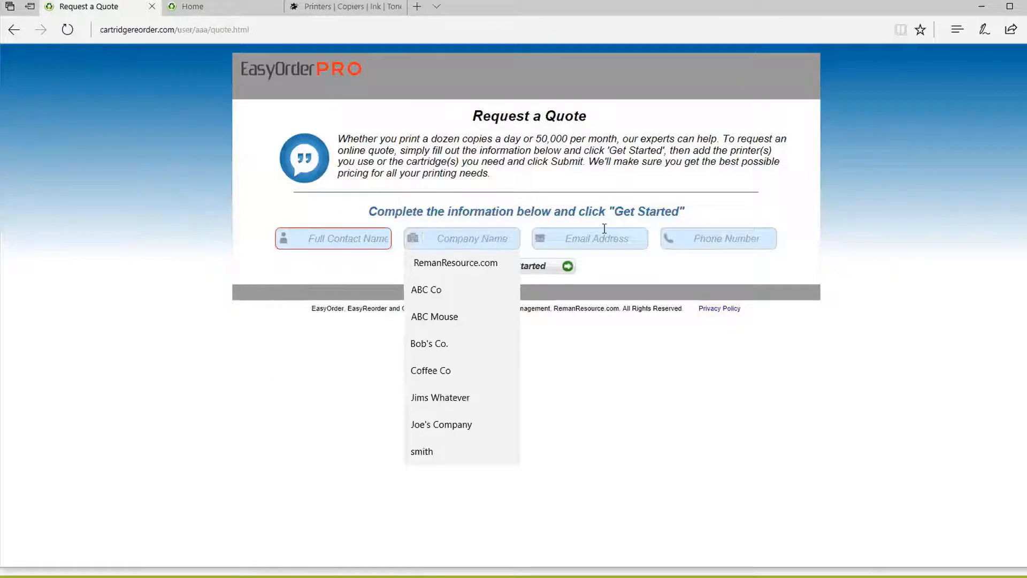
left_click(603, 236)
left_click(710, 235)
left_click(118, 363)
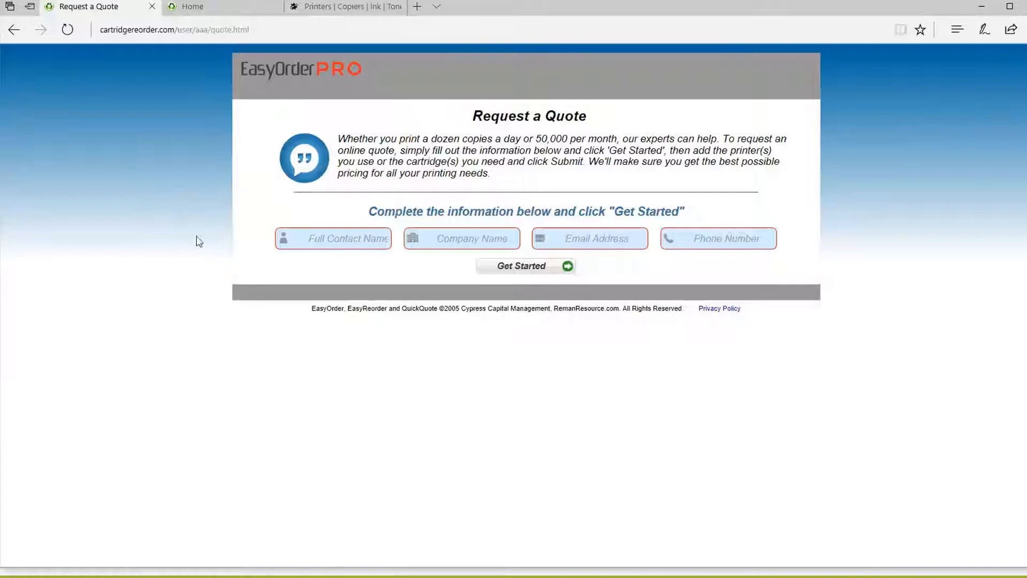
Step: Enter the contact's name, company RemanResource, the e-mail address and the phone number
left_click(313, 240)
type("K")
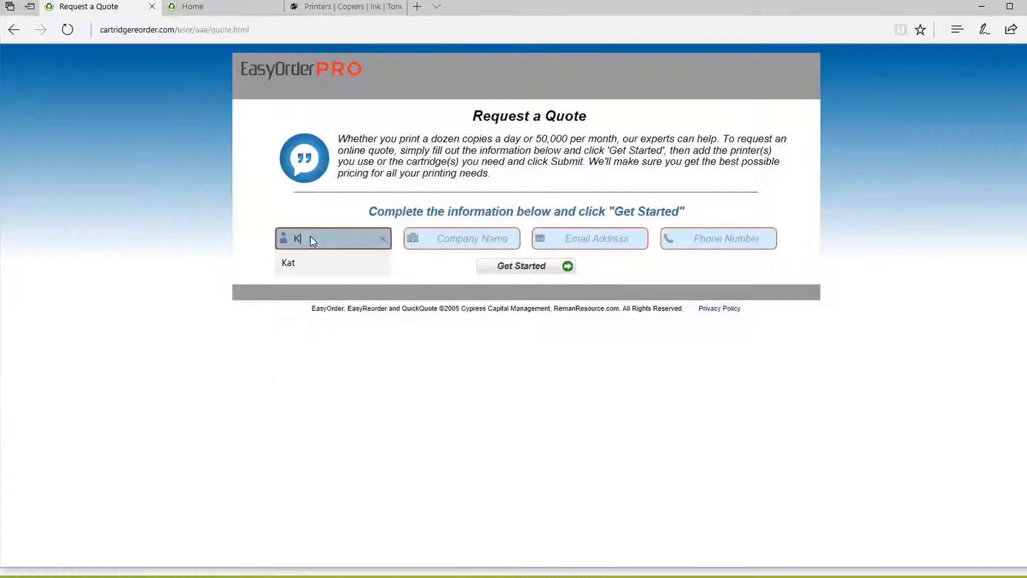
type("at")
key("Tab")
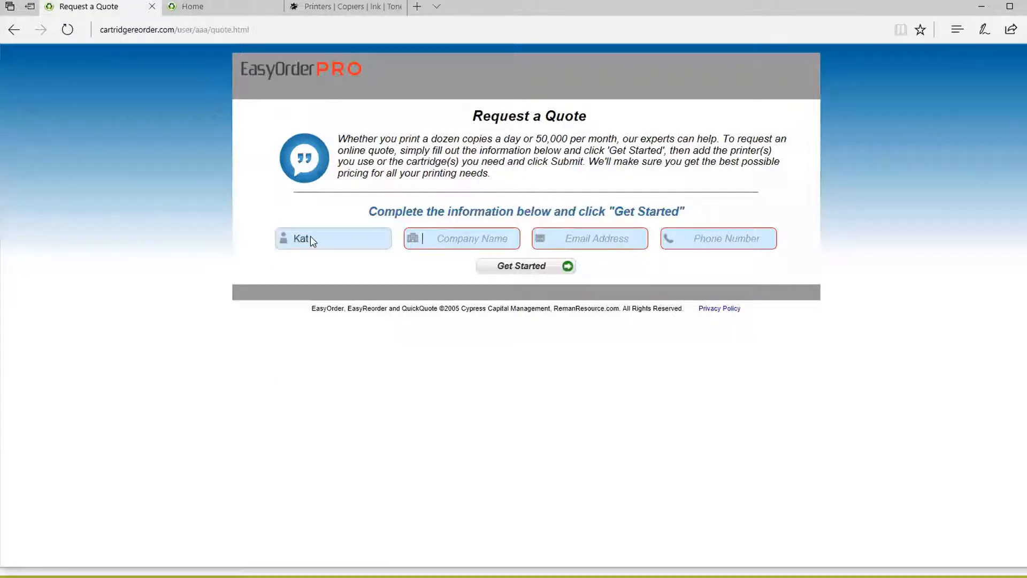
type("RemanRes")
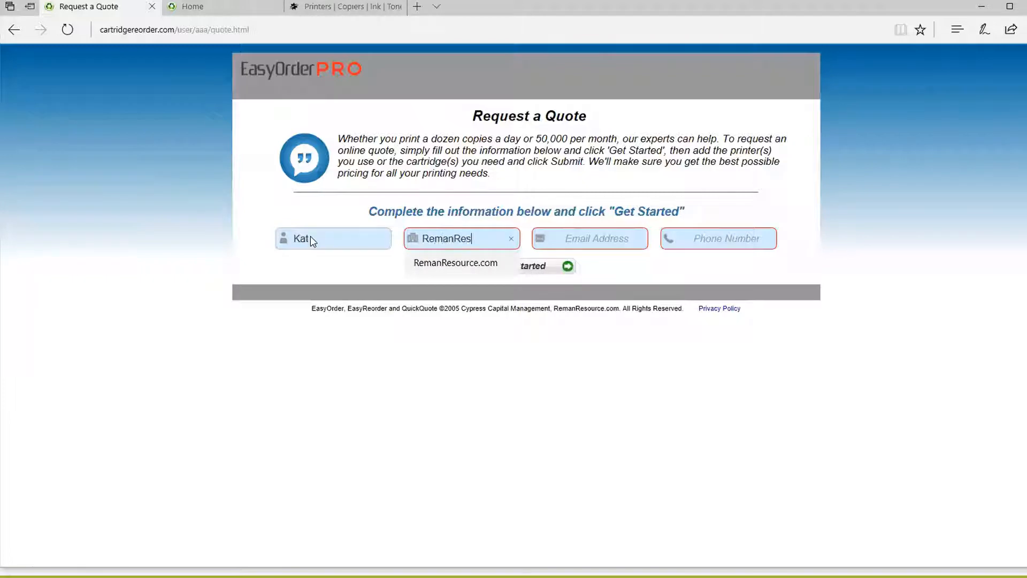
type("ource")
key("Tab")
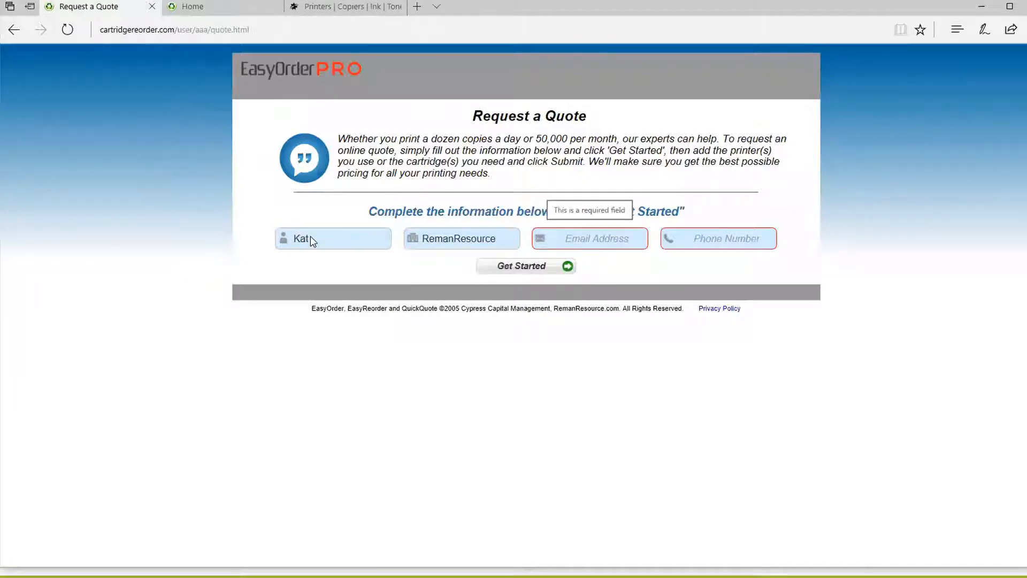
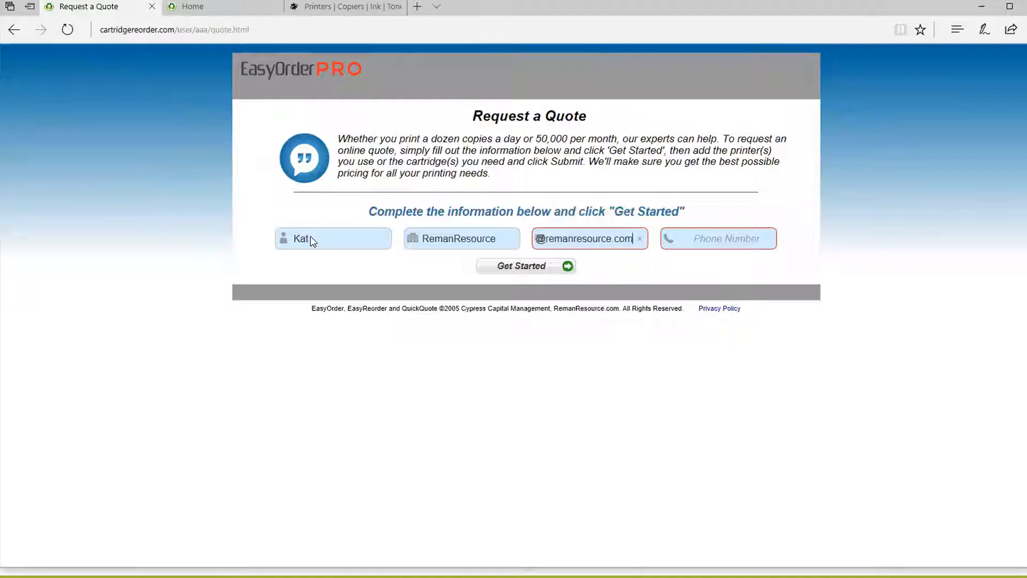
key("Tab")
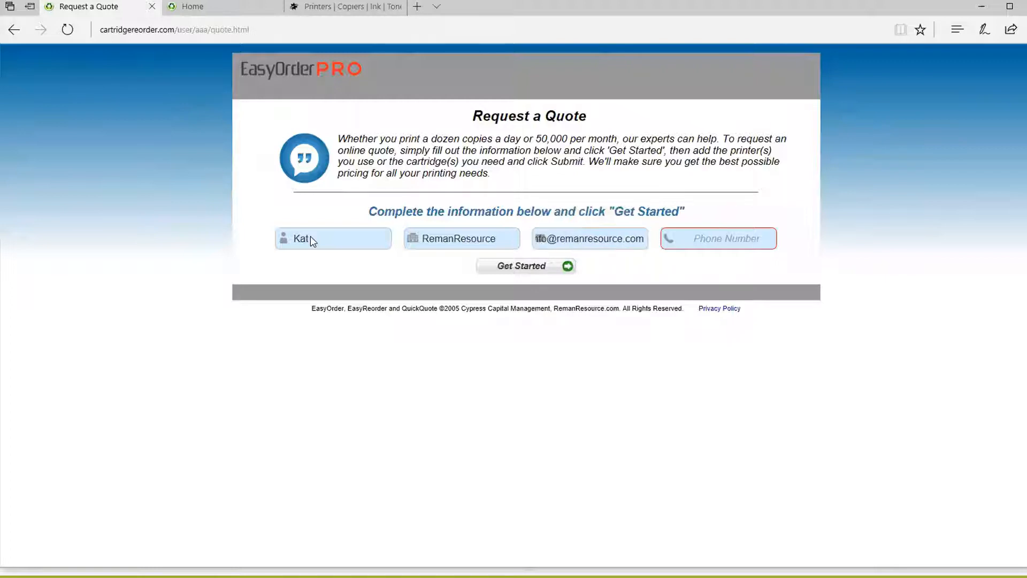
type("6546546546")
Step: Submit the contact details and start adding items by printer with HP as manufacturer
left_click(524, 271)
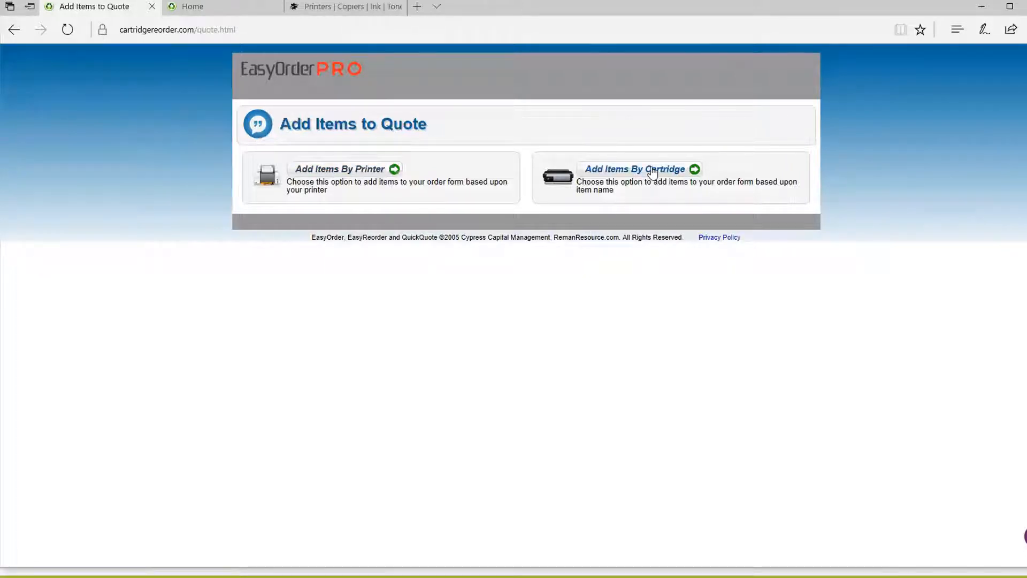
left_click(346, 171)
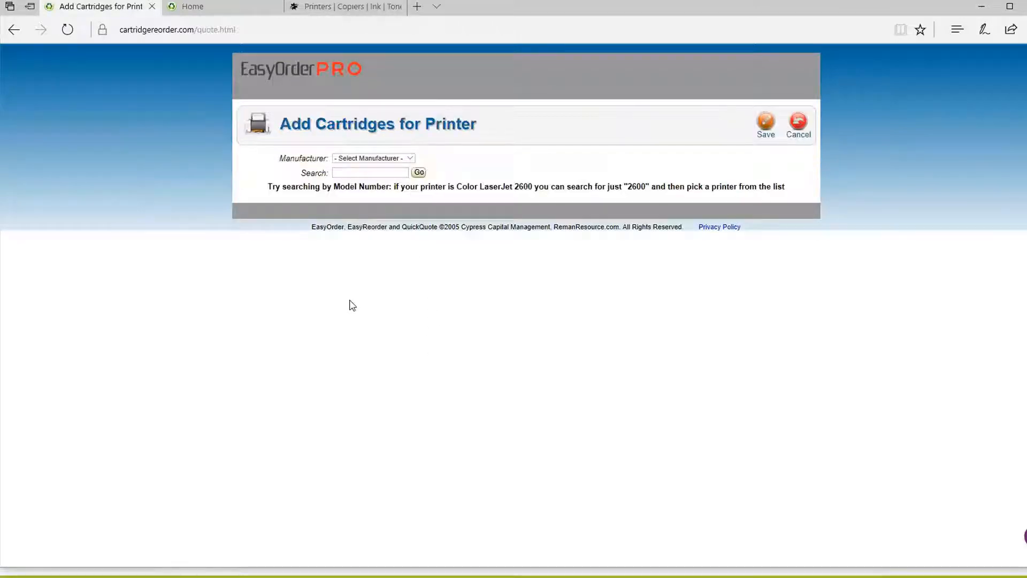
left_click(380, 159)
left_click(381, 159)
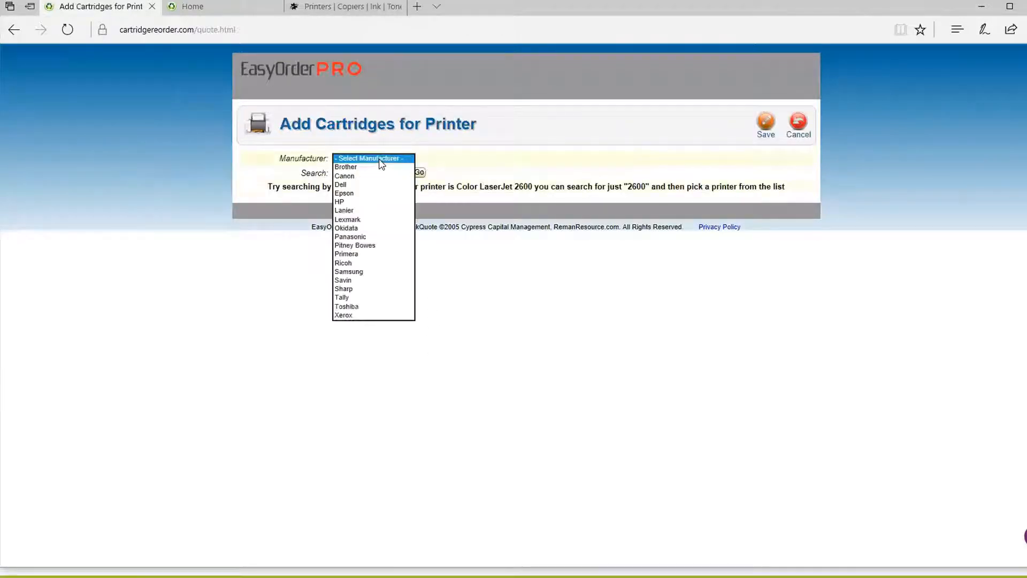
left_click(362, 203)
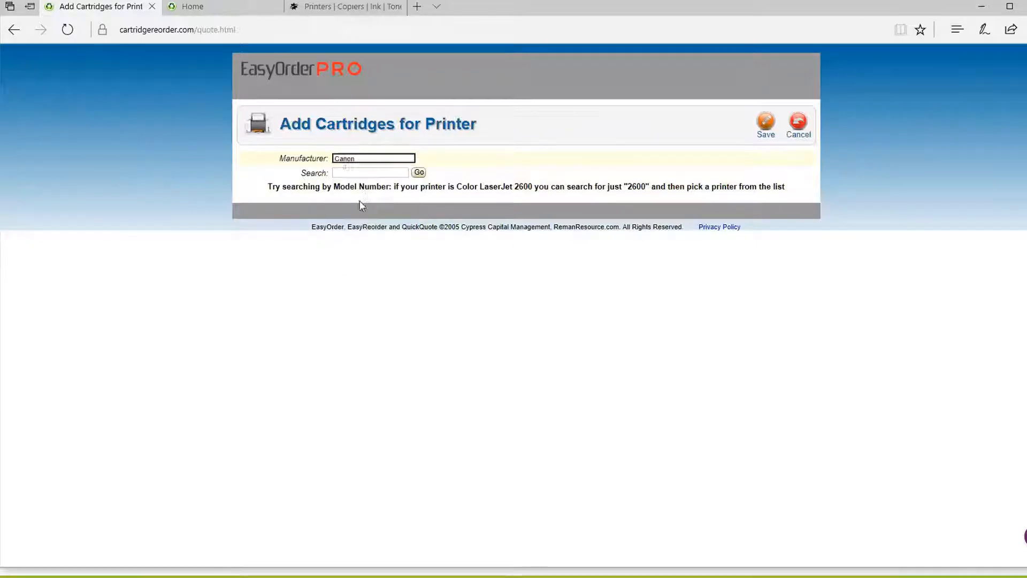
Step: Search model 2600 and save the Color LaserJet 2600's seven items to the quote
left_click(369, 173)
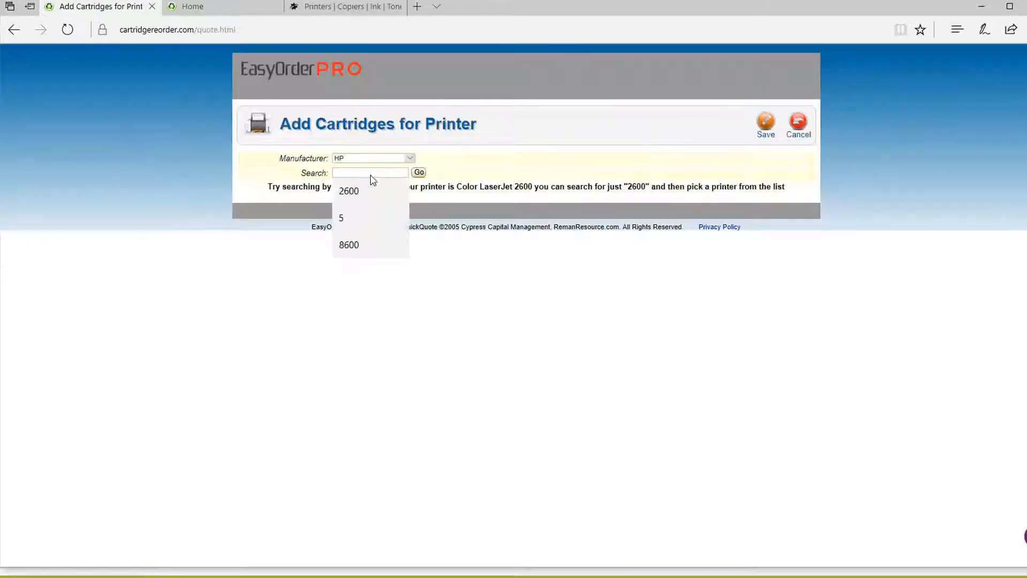
type("2600")
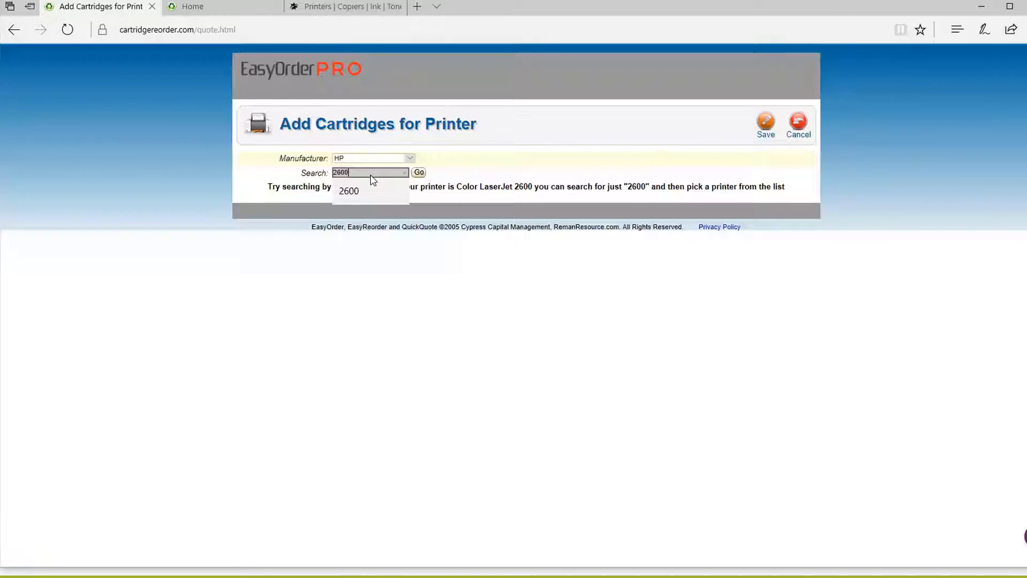
key("Return")
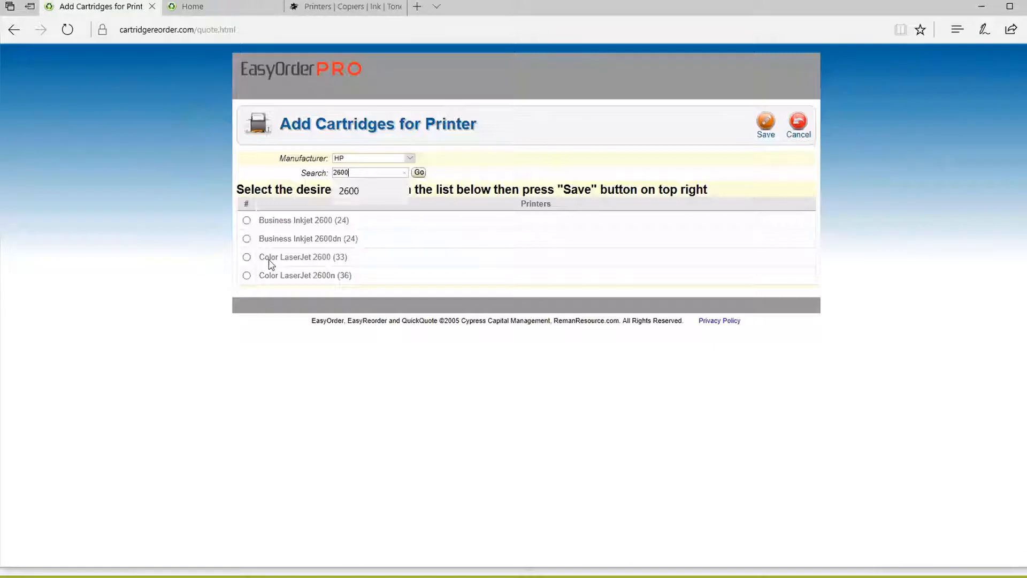
left_click(247, 257)
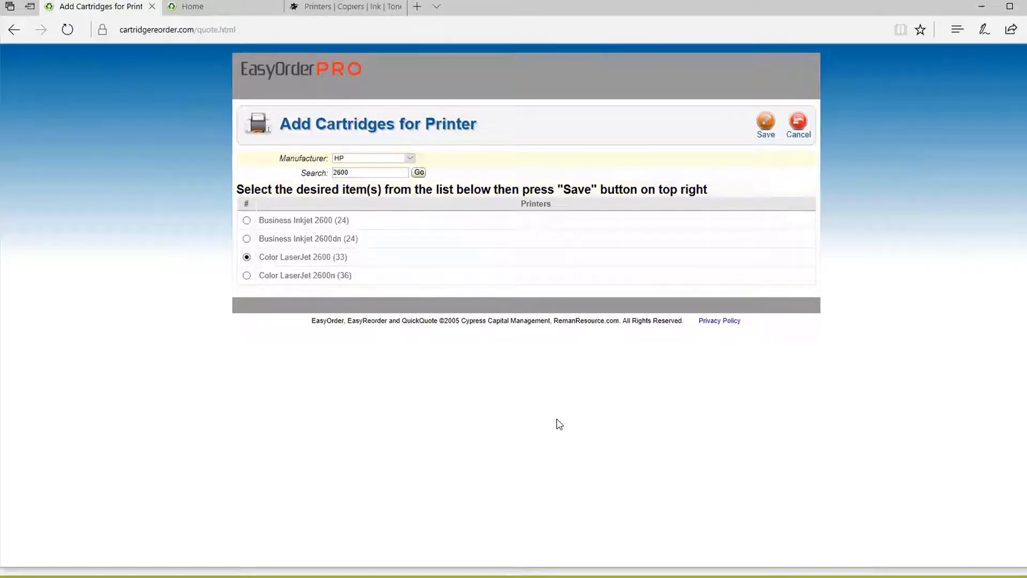
left_click(766, 124)
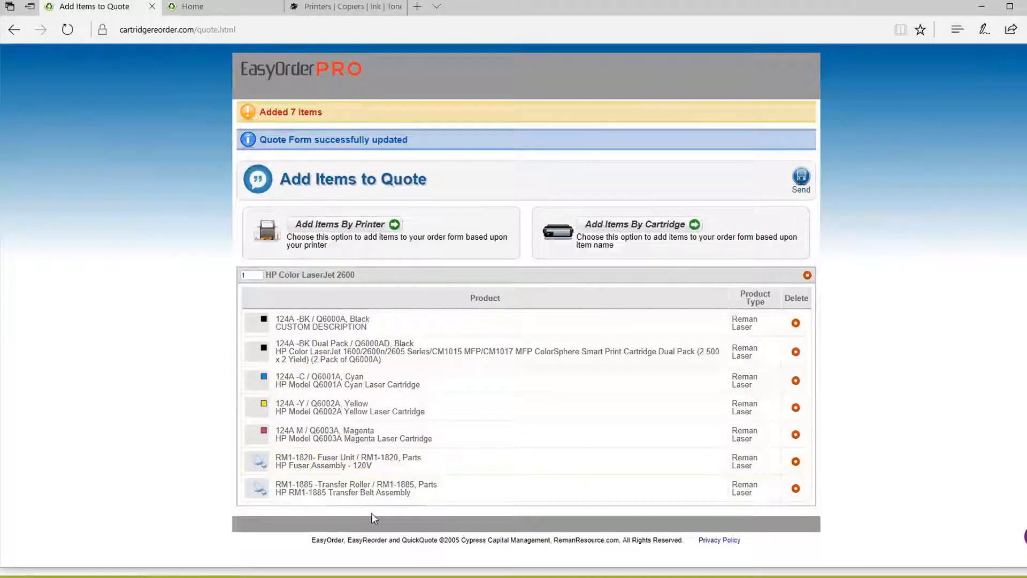
Step: Add the HP Officejet Pro 8600 supplies to the quote by printer search for 8600
left_click(332, 227)
left_click(374, 160)
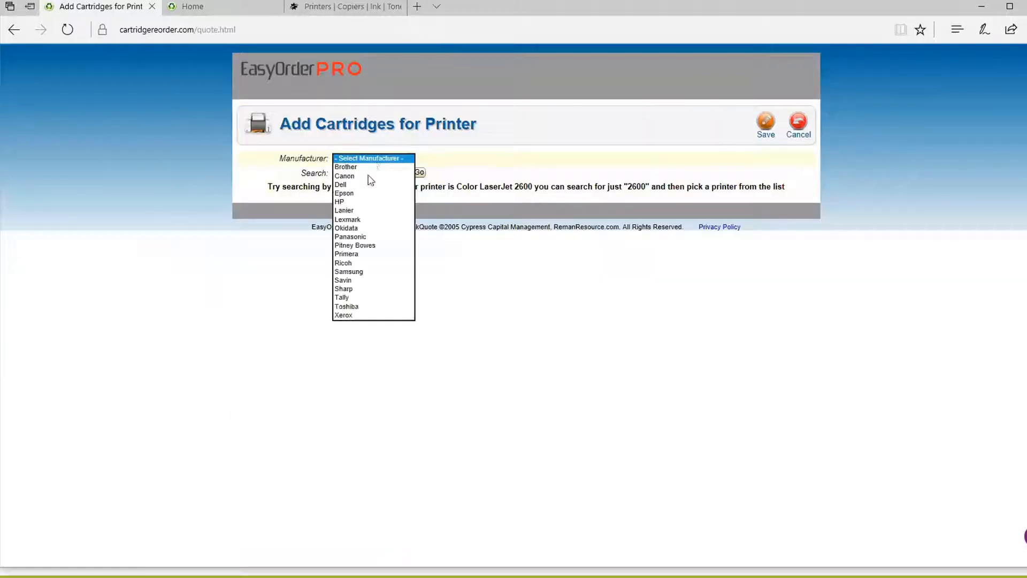
left_click(367, 206)
left_click(373, 172)
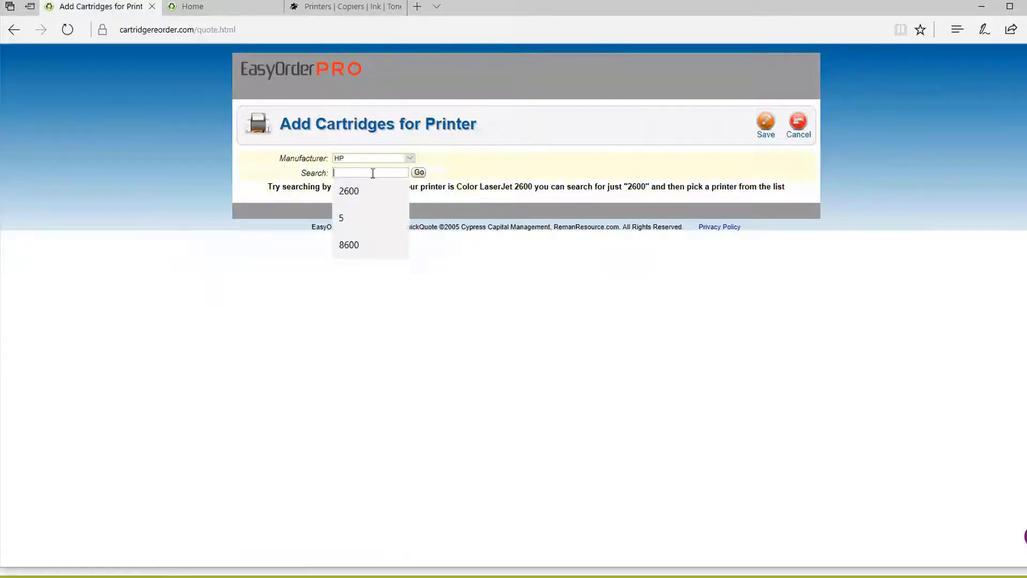
type("8600")
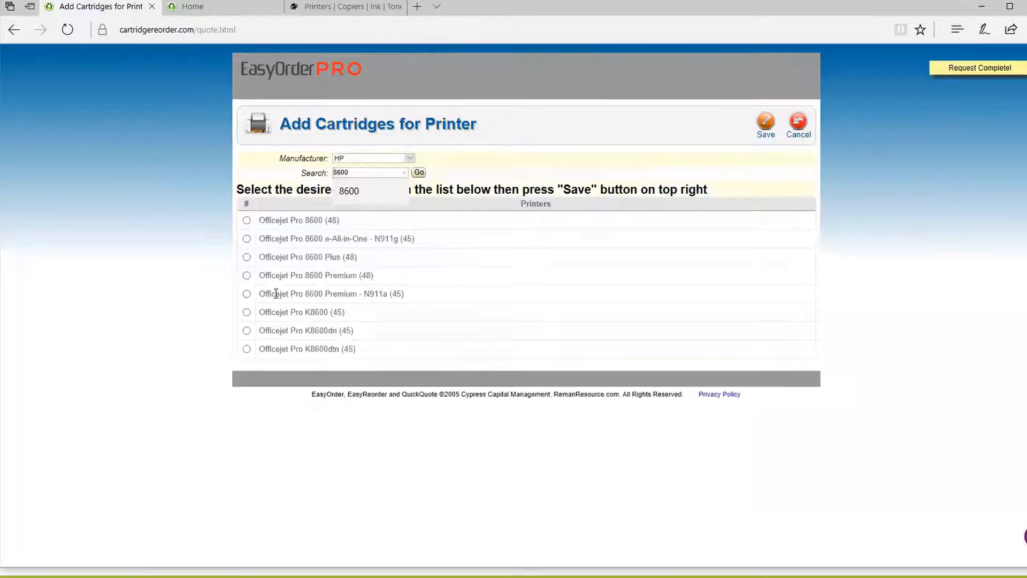
left_click(246, 220)
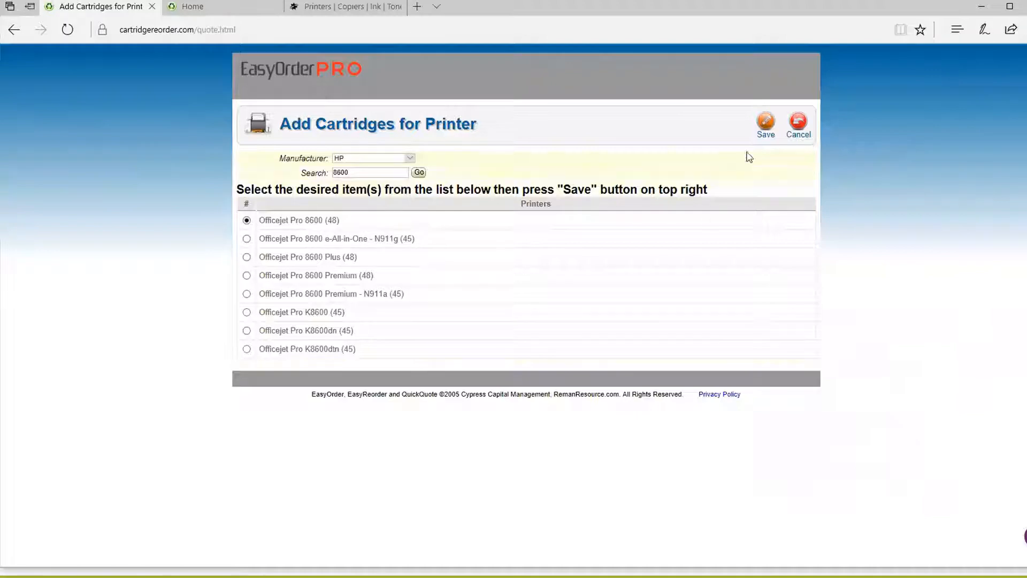
left_click(766, 123)
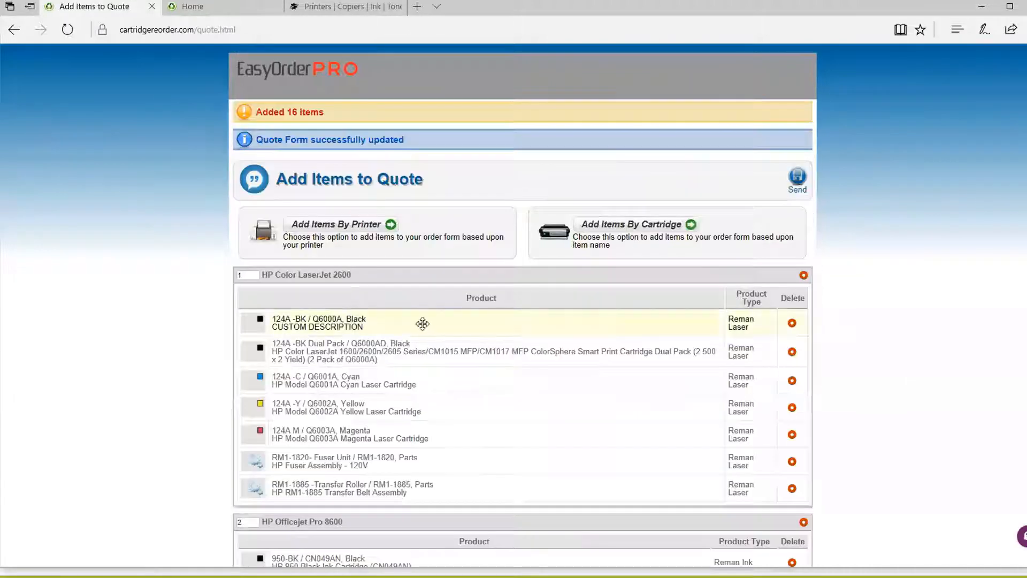
Step: Review the quote and send the quote request
scroll(427, 329, "down", 10)
scroll(438, 322, "up", 10)
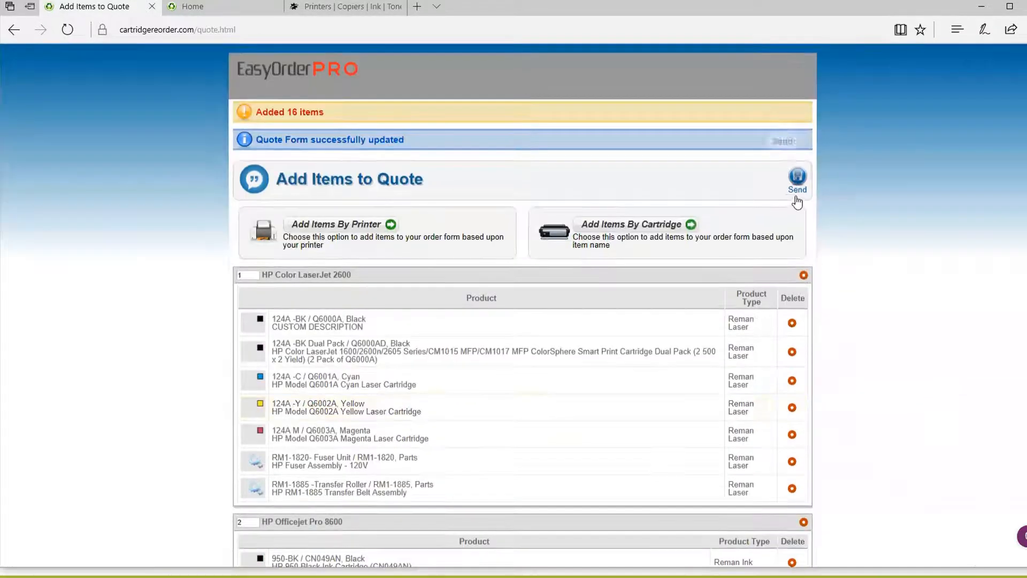
left_click(798, 180)
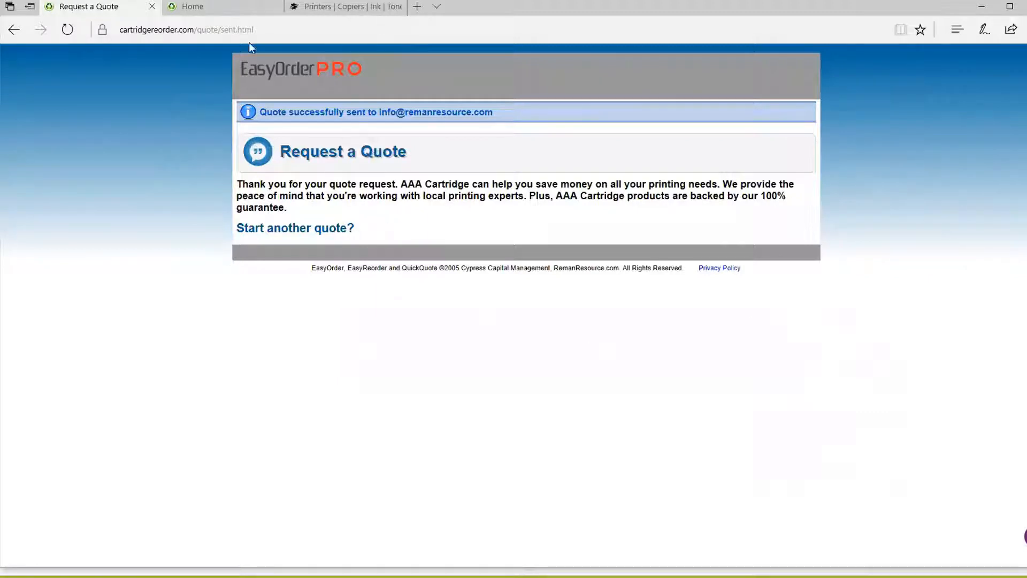
Step: From the Home dashboard, open Store Settings and Preferences and view the AAA Cartridge store's details
left_click(246, 7)
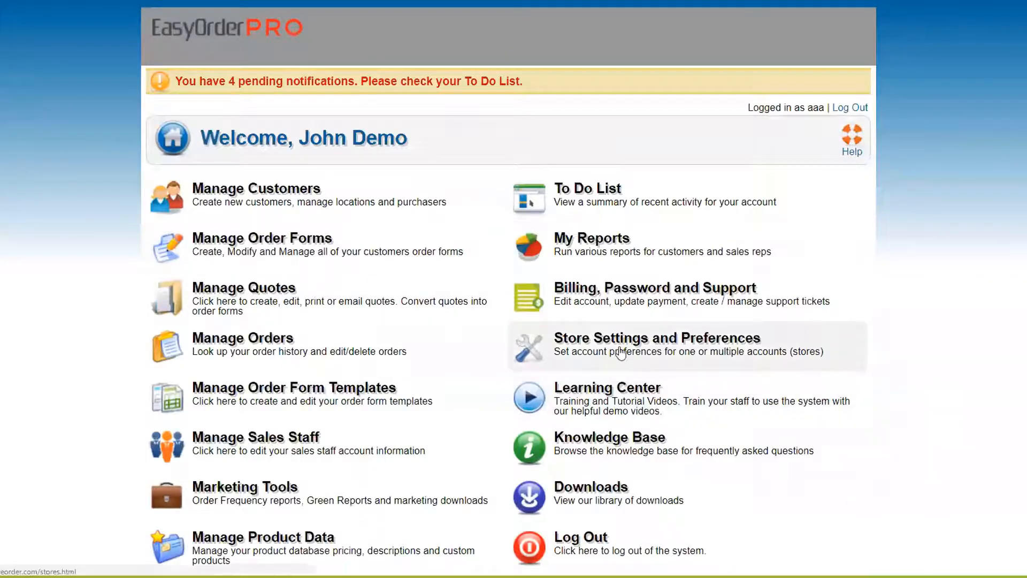
left_click(627, 345)
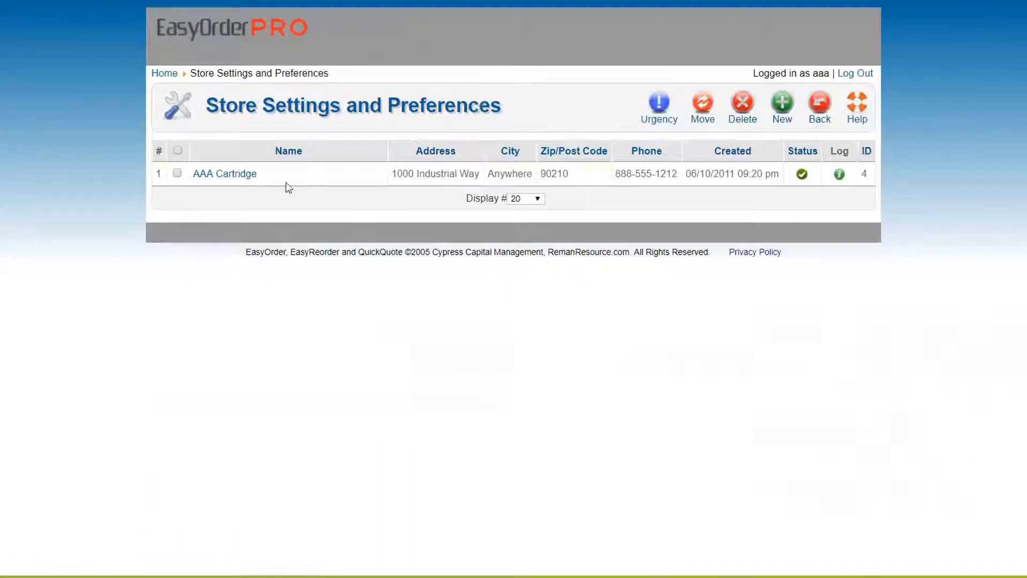
left_click(239, 174)
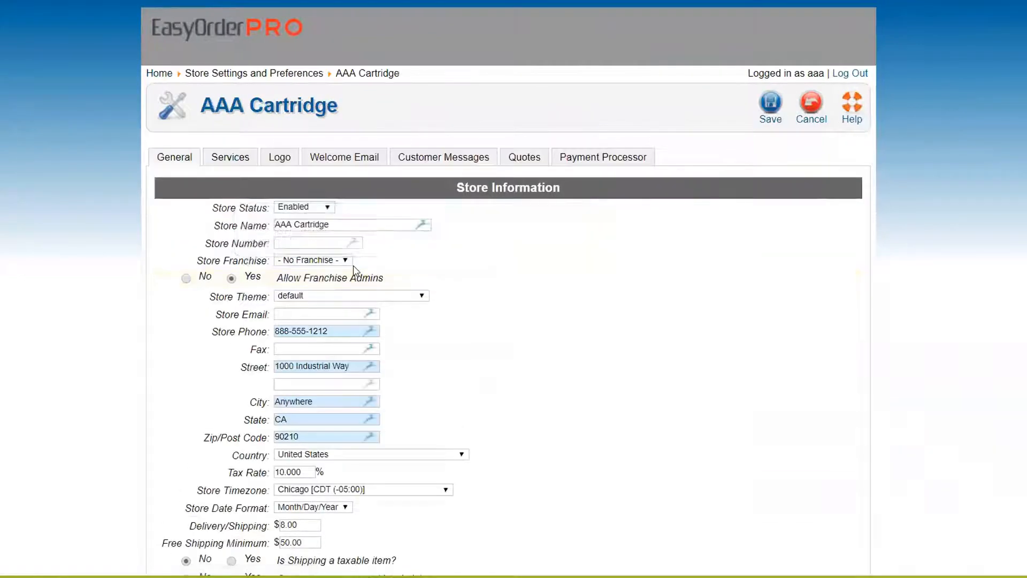
scroll(203, 239, "down", 5)
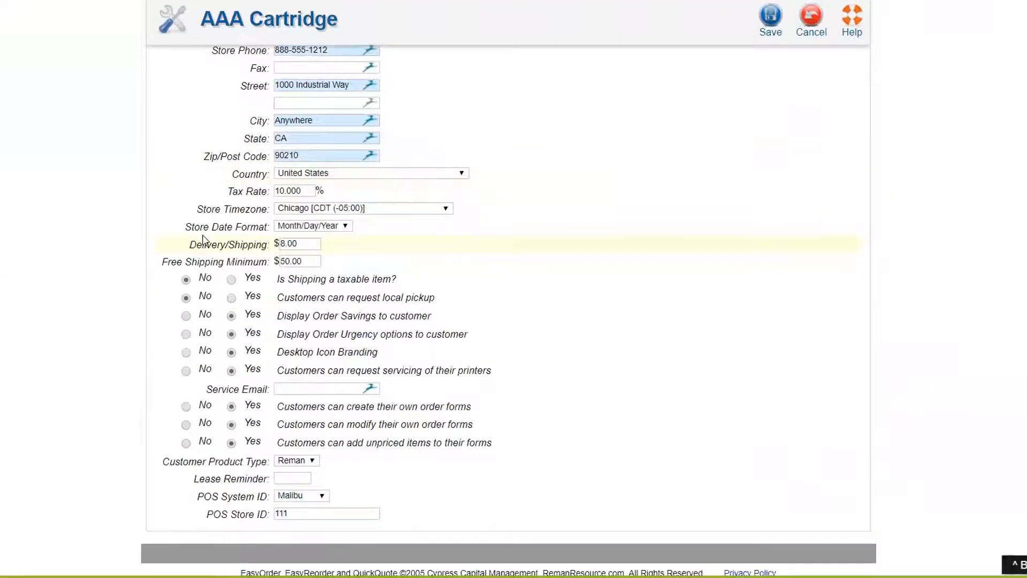
scroll(203, 240, "up", 5)
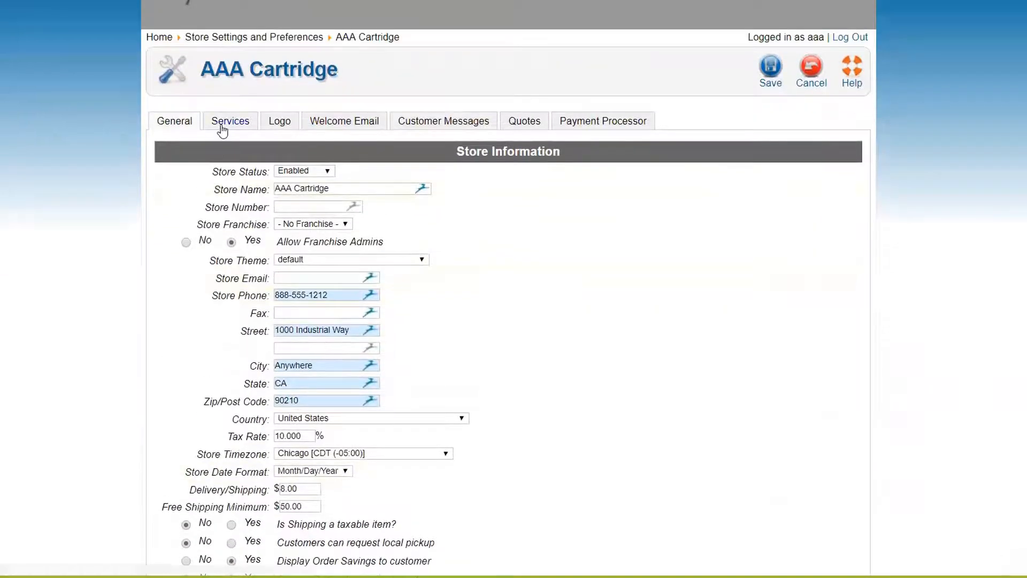
Step: Set all seven AAA Cartridge services to Yes, from printer sales to paper by the case, and save
left_click(229, 121)
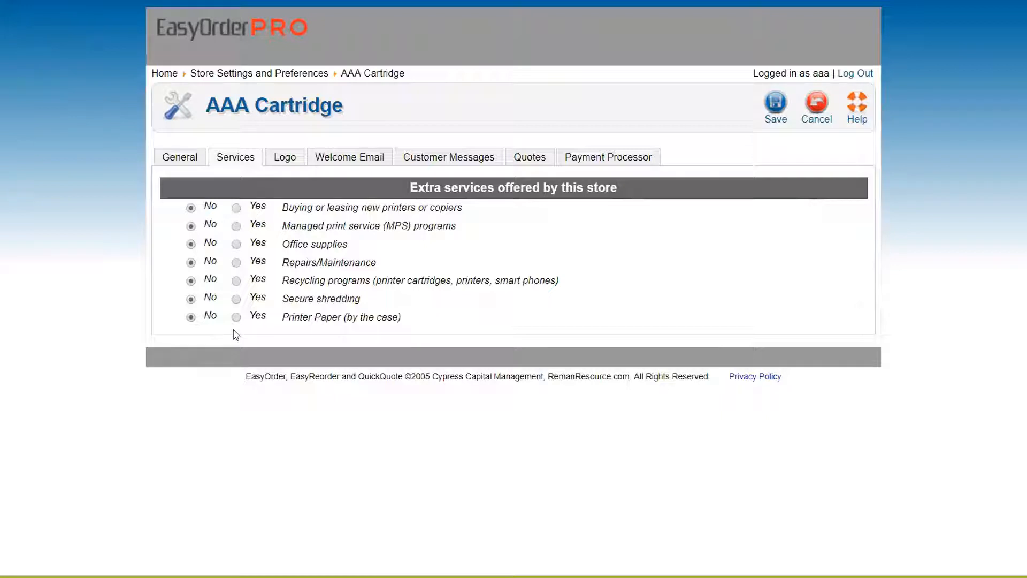
left_click(235, 208)
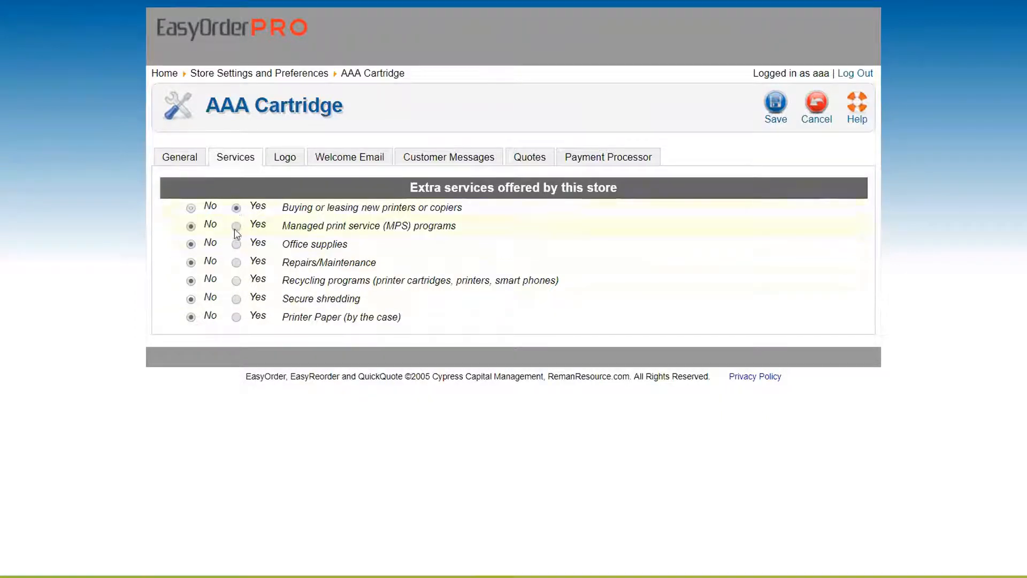
left_click(235, 226)
left_click(236, 244)
left_click(236, 263)
left_click(236, 280)
left_click(236, 298)
left_click(236, 316)
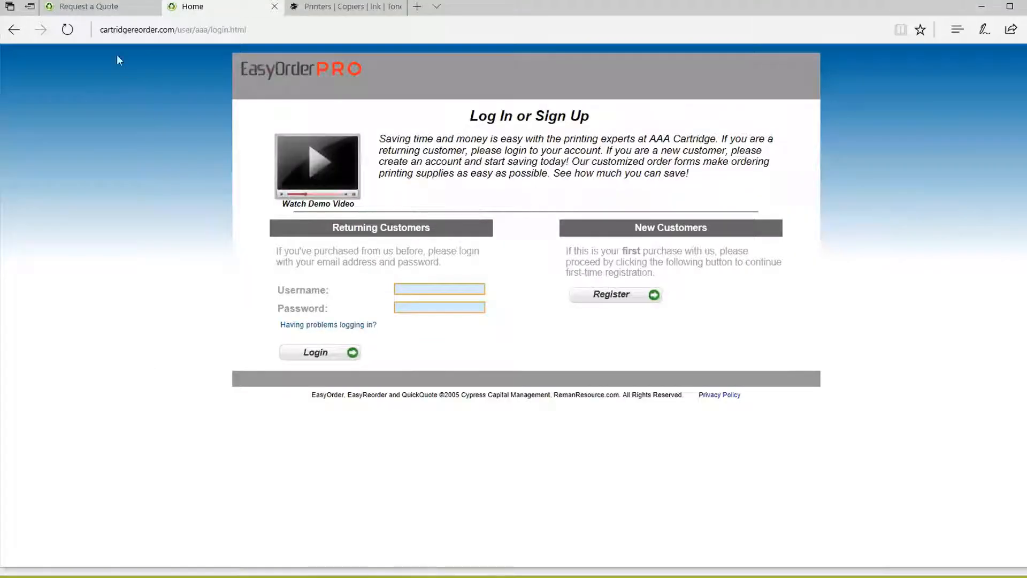
left_click(93, 8)
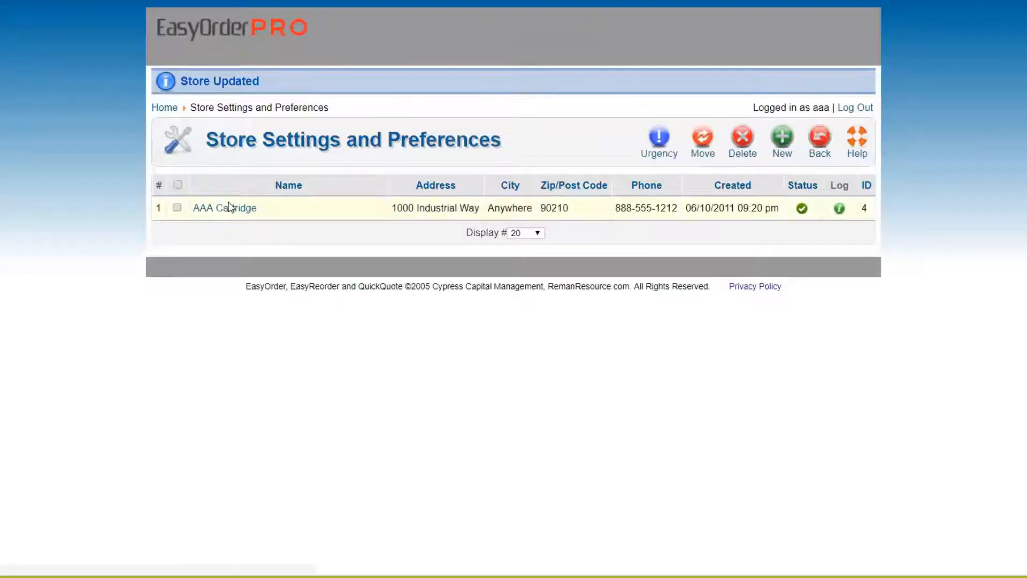
left_click(229, 207)
Step: Confirm on the Services tab that AAA Cartridge offers all seven extra services
left_click(236, 157)
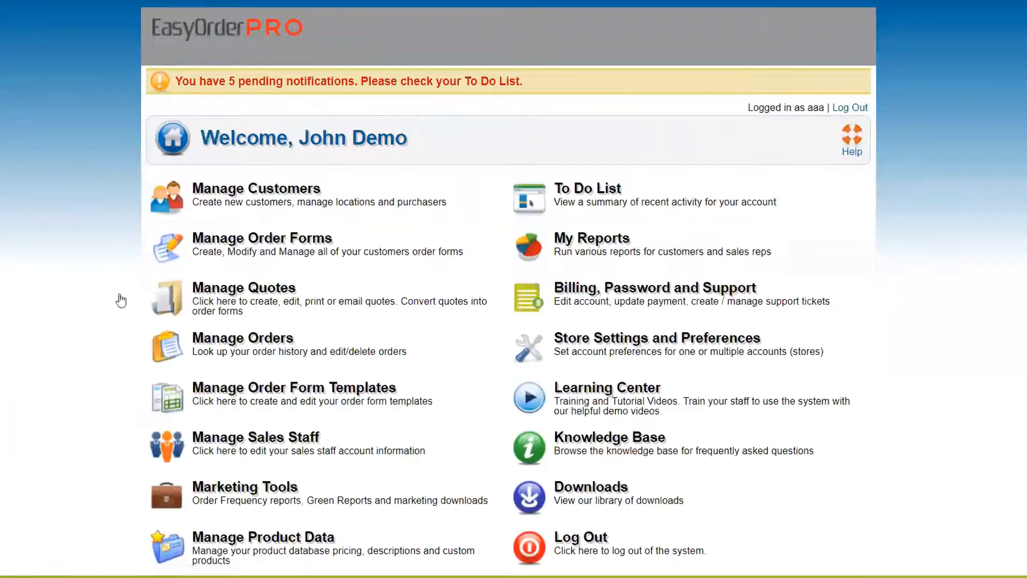
Step: Open the RemanResource quote, Cartridge Quote - ONLINE, from Manage Quotes for editing
left_click(245, 303)
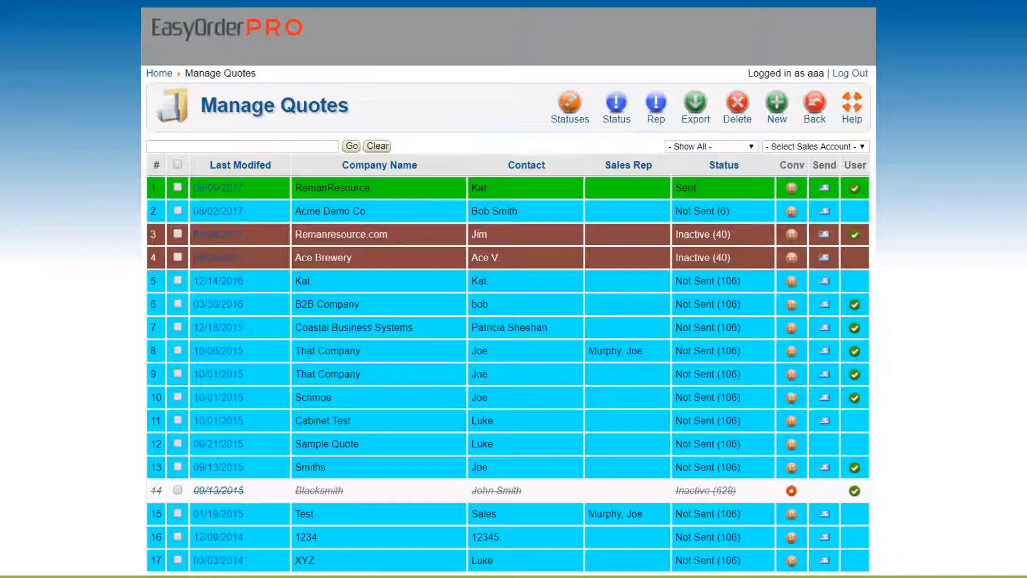
left_click(211, 188)
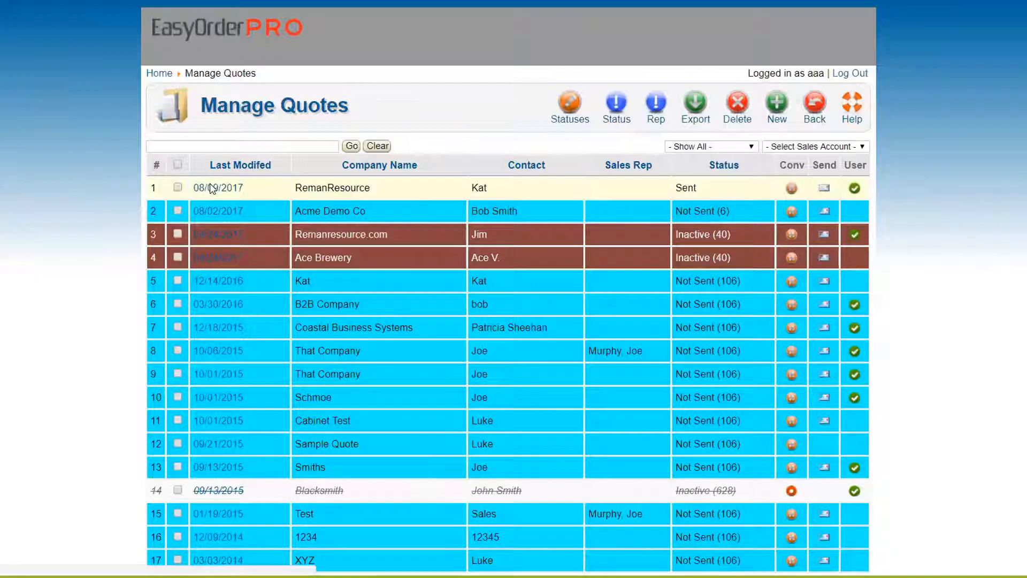
scroll(63, 180, "down", 6)
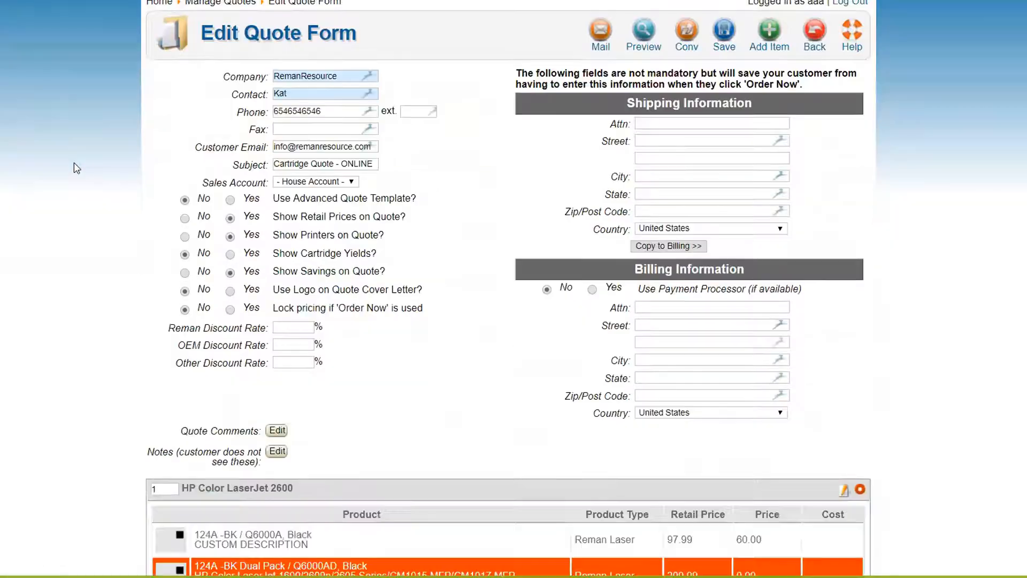
Step: Scroll through the Edit Quote Form's item tables to review the line items and their prices
scroll(78, 168, "down", 5)
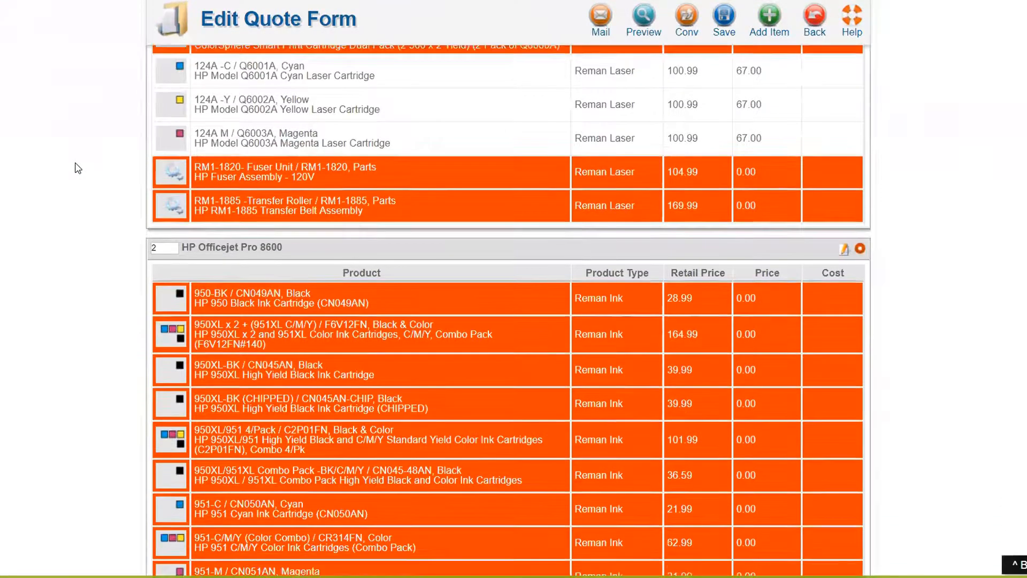
scroll(77, 168, "up", 5)
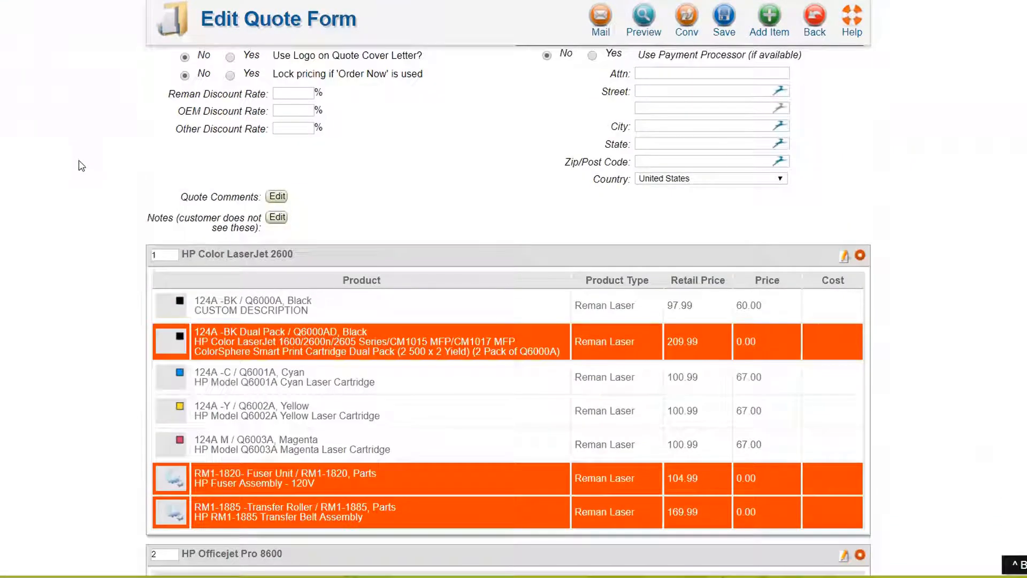
scroll(85, 165, "down", 4)
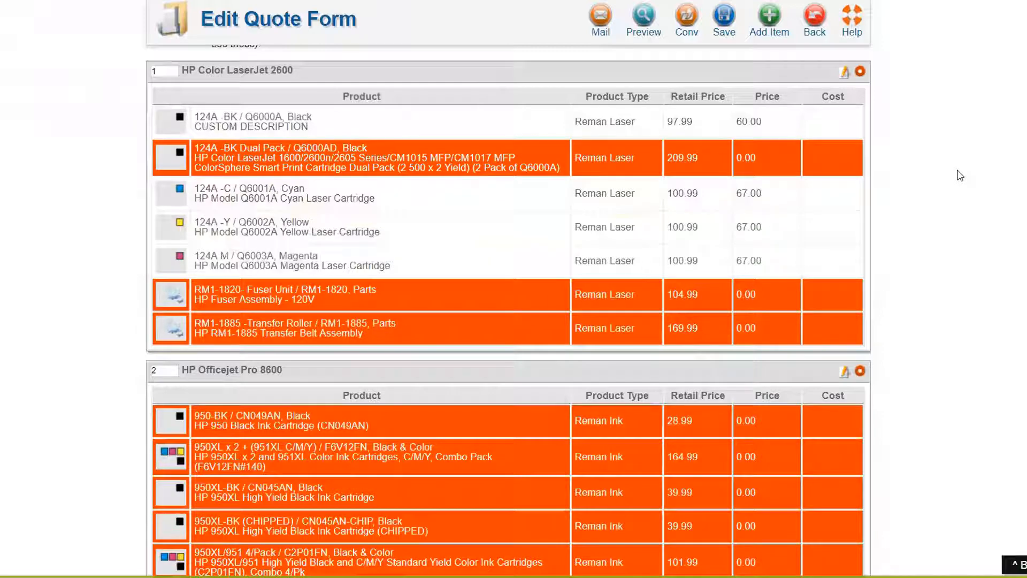
scroll(609, 215, "up", 5)
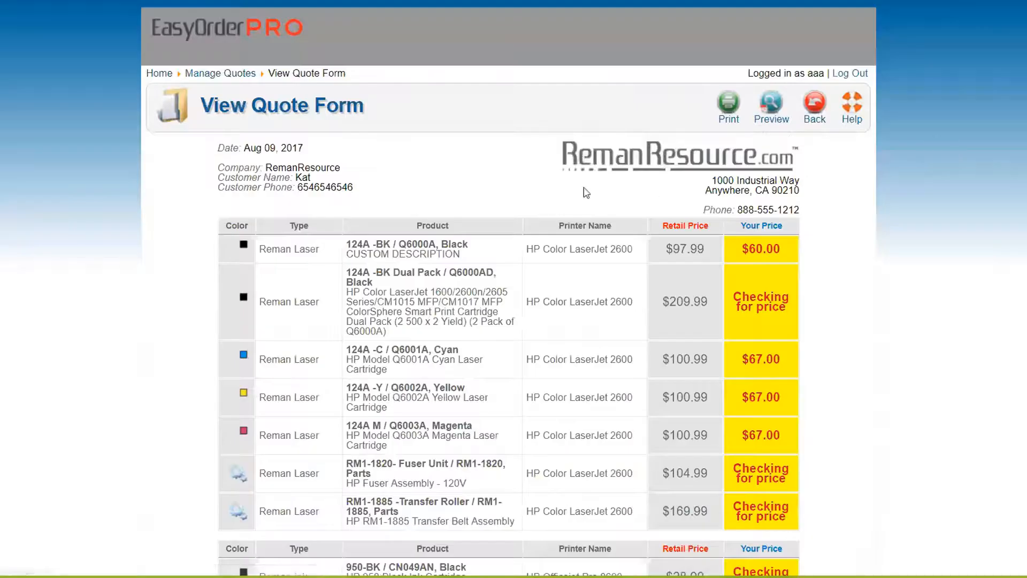
scroll(505, 152, "down", 4)
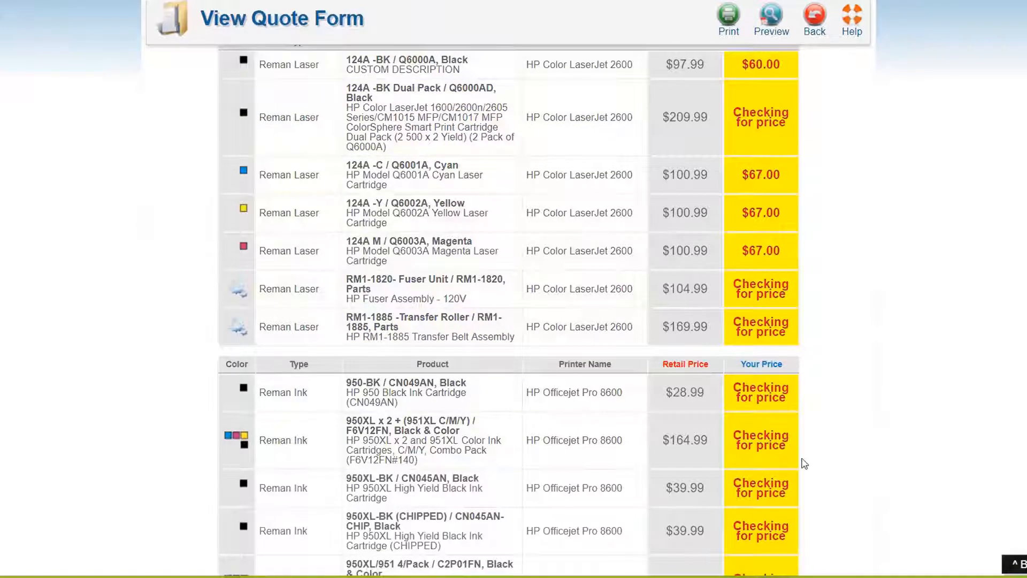
scroll(805, 463, "down", 10)
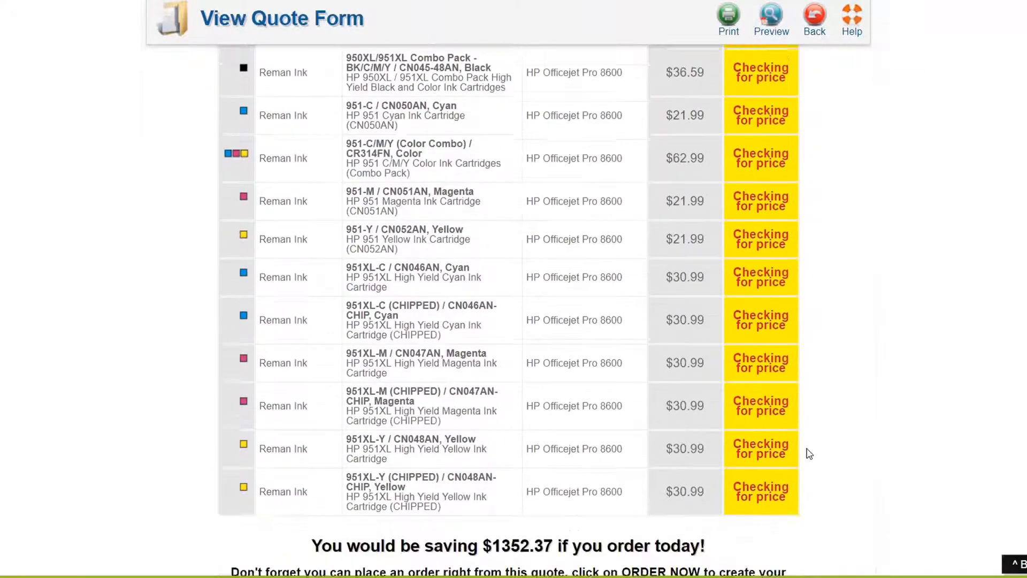
scroll(809, 454, "down", 2)
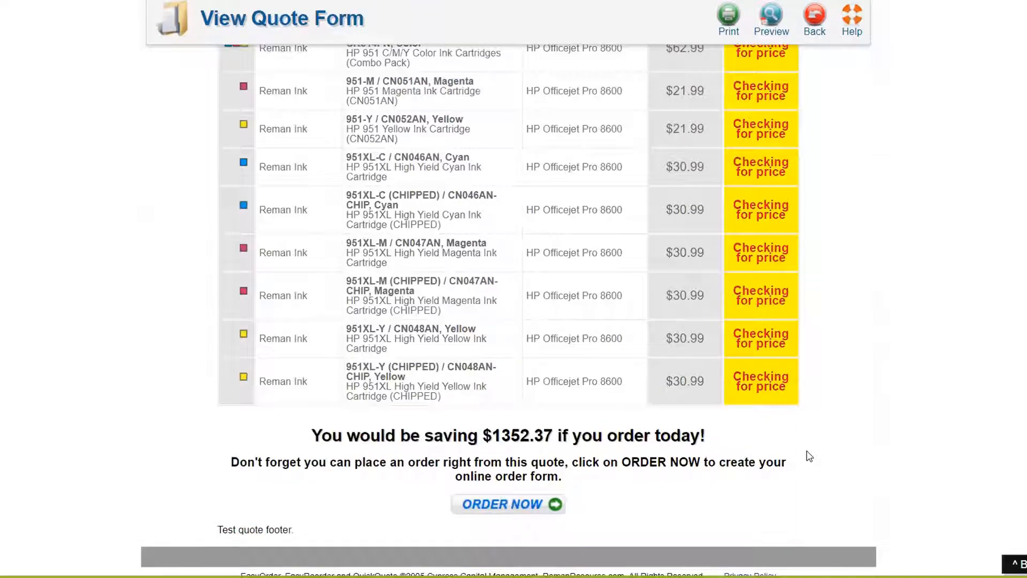
scroll(809, 456, "up", 3)
scroll(810, 456, "up", 12)
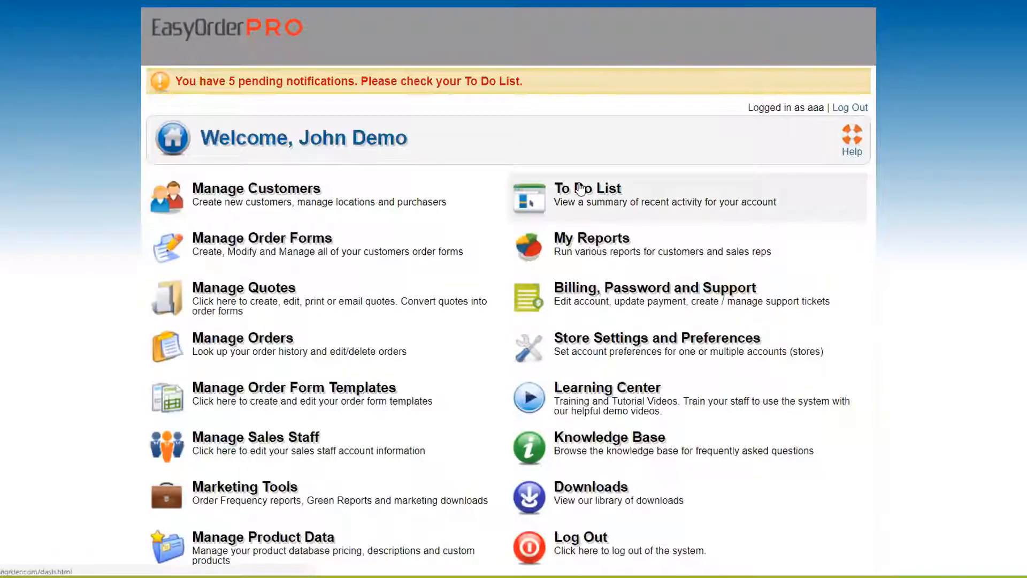
Step: Open RemanResource's quote from the first Quote Pricing notification in the To Do List
left_click(563, 187)
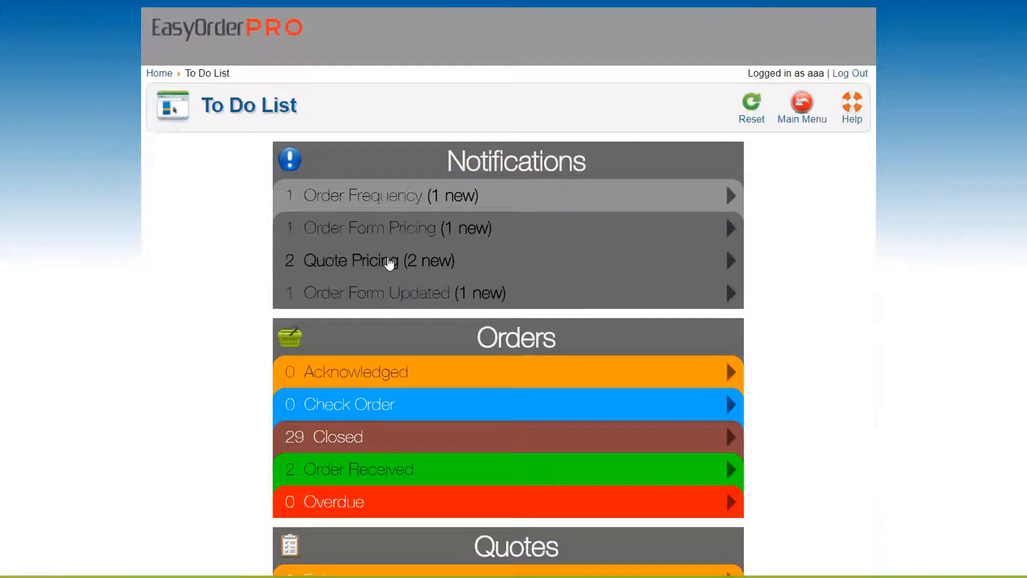
left_click(389, 262)
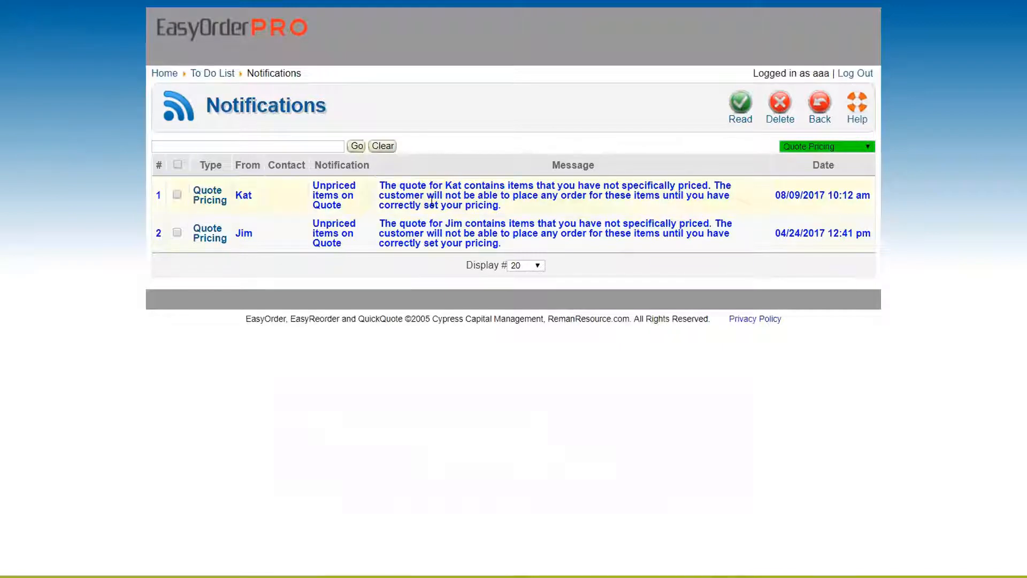
left_click_drag(776, 195, 869, 196)
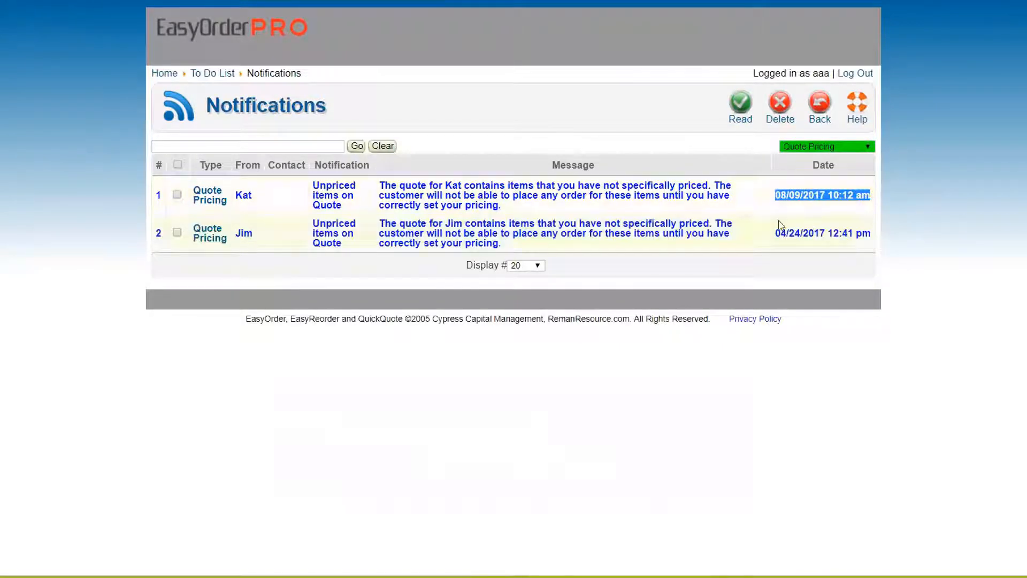
left_click(511, 198)
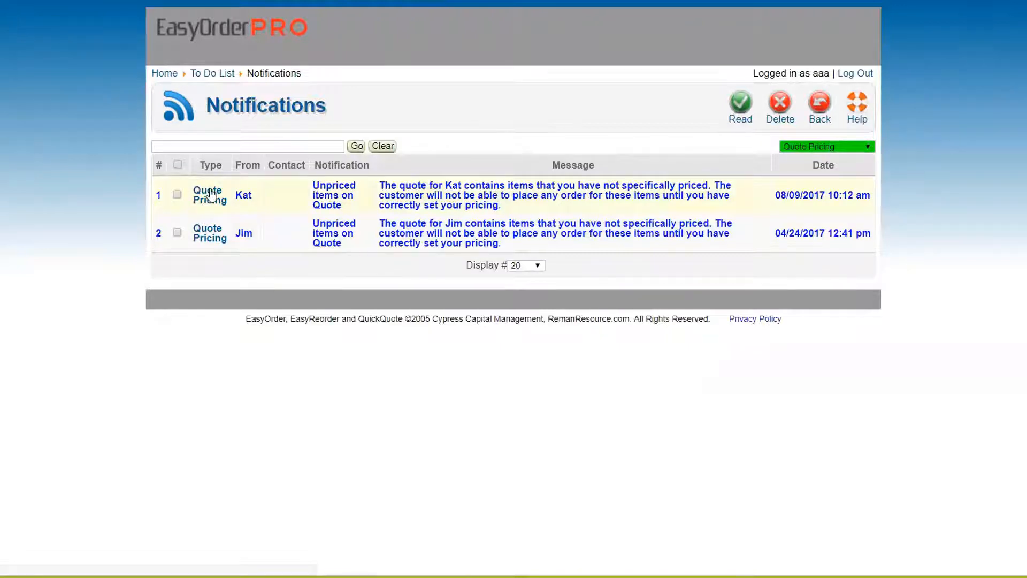
left_click(207, 200)
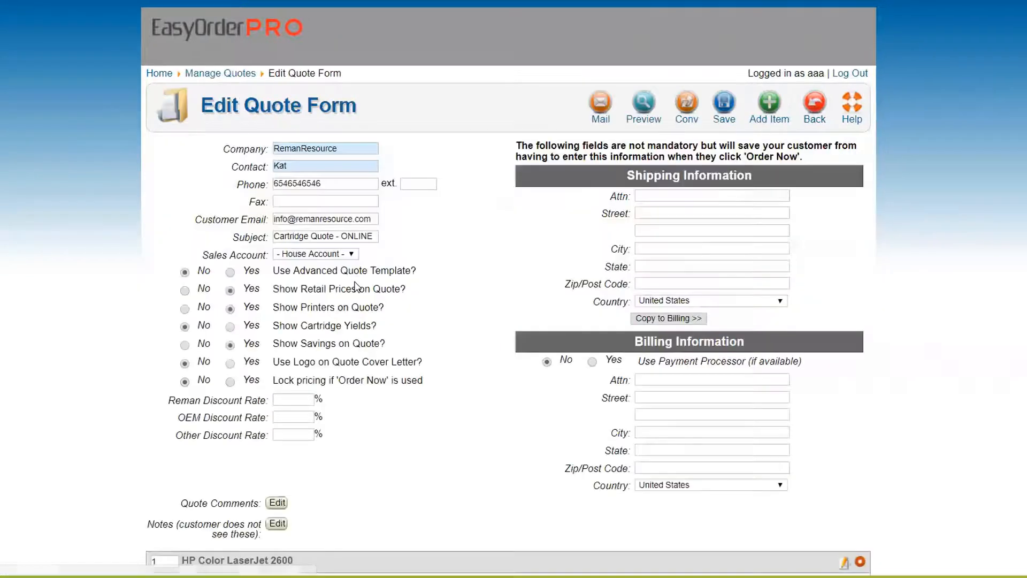
Step: Price the 124A Dual Pack at 189.99 and tick the Dual Pack, Fuser Unit and Transfer Roller rows
scroll(409, 266, "down", 6)
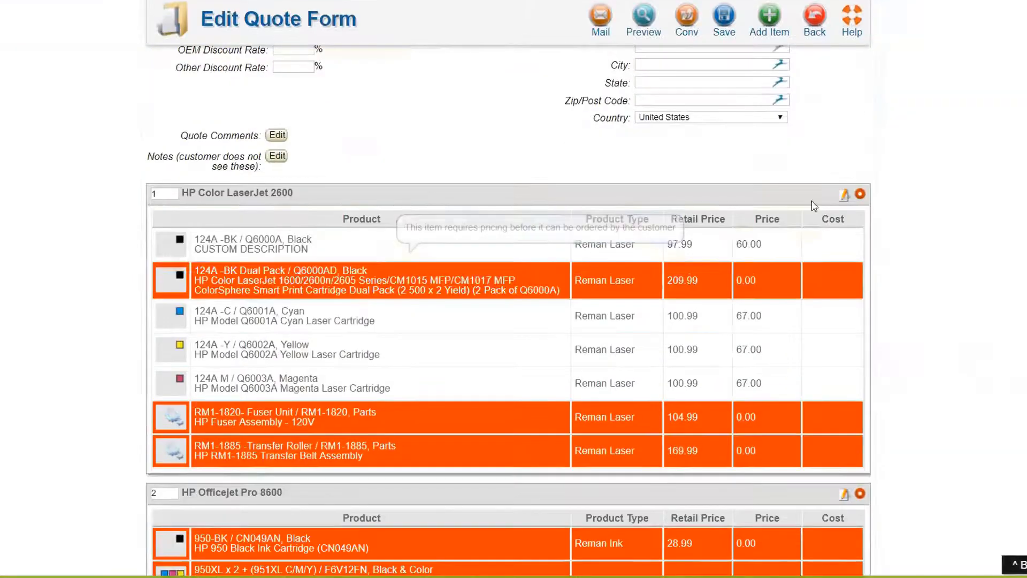
left_click(844, 195)
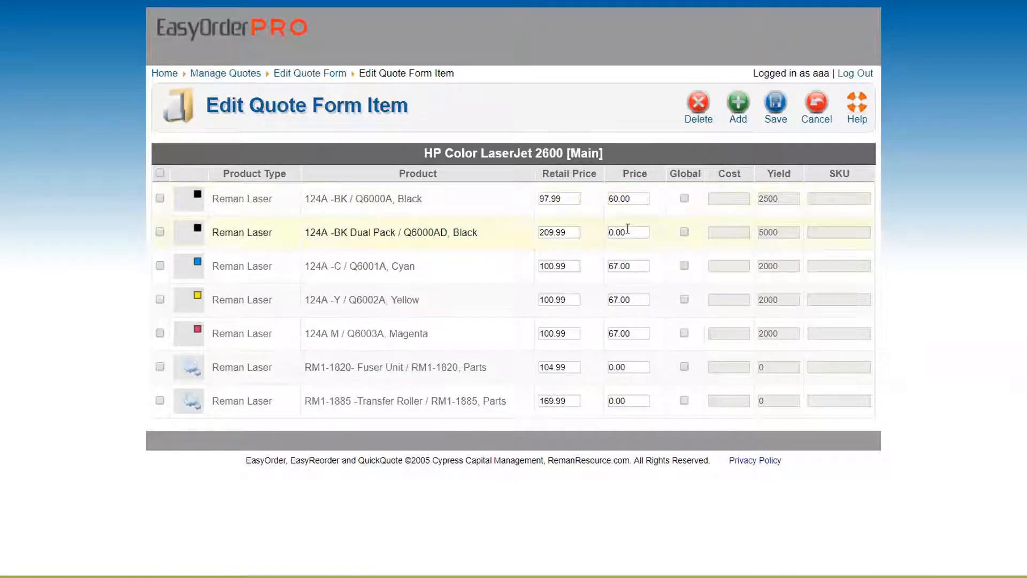
left_click_drag(625, 232, 582, 232)
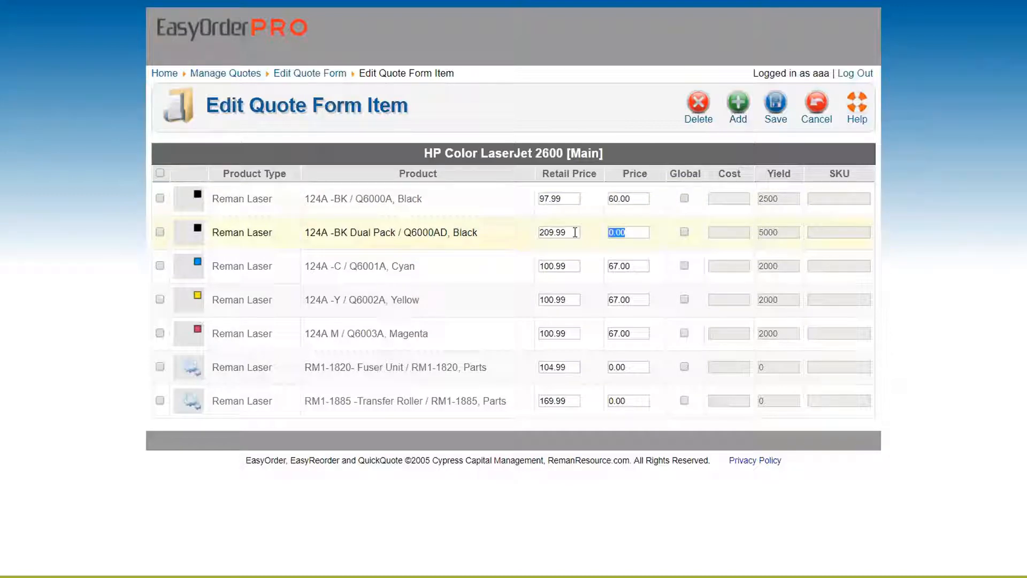
type("189.99")
left_click(640, 366)
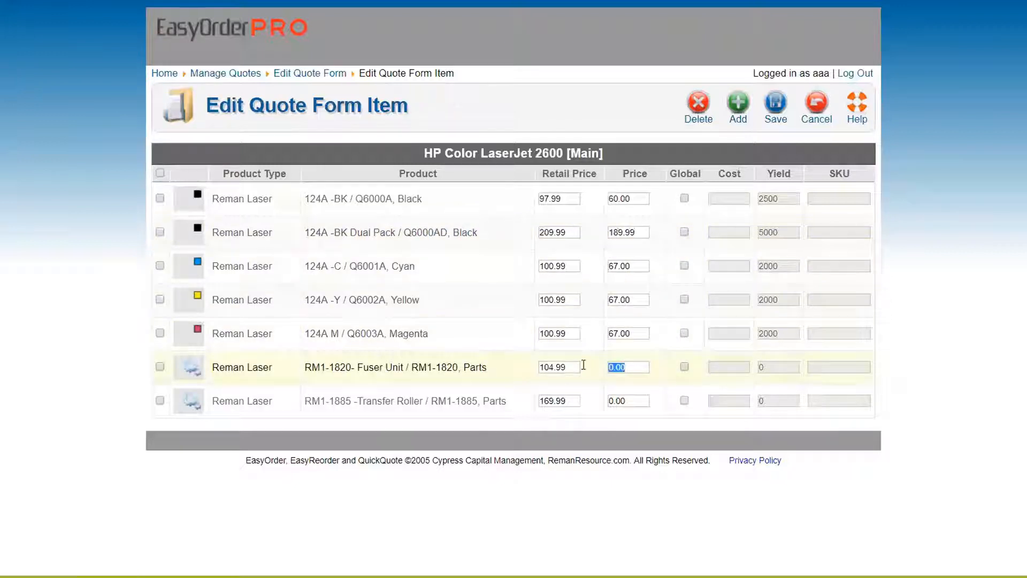
left_click(161, 368)
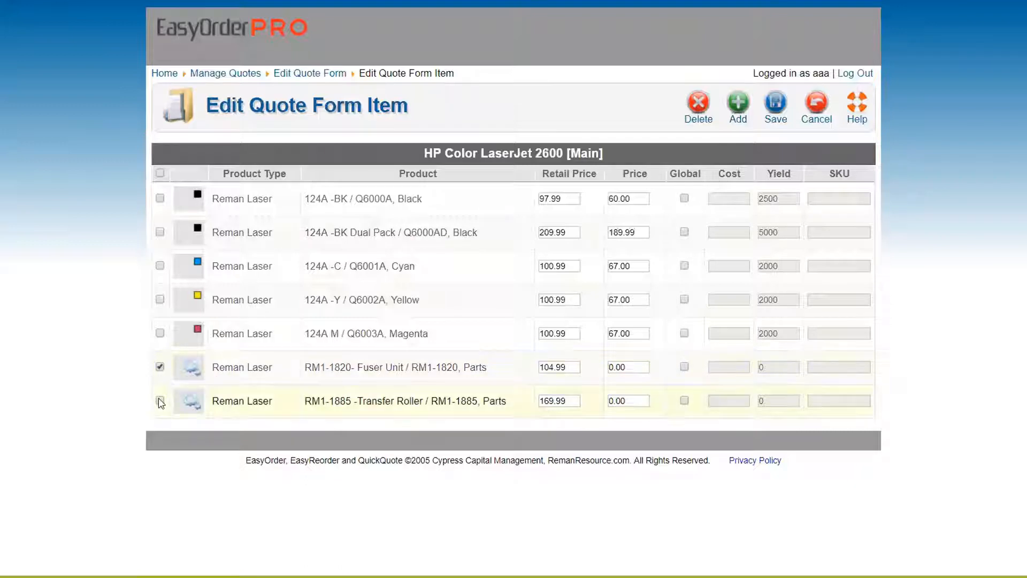
left_click(160, 401)
left_click(160, 231)
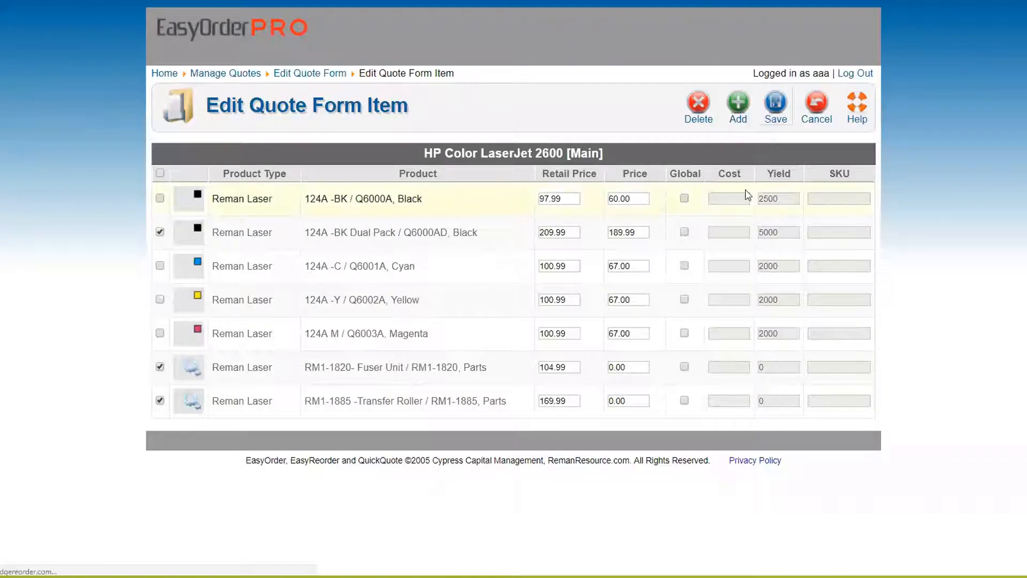
Step: Delete the HP Color LaserJet 2600 product group from the quote and confirm
scroll(391, 247, "down", 6)
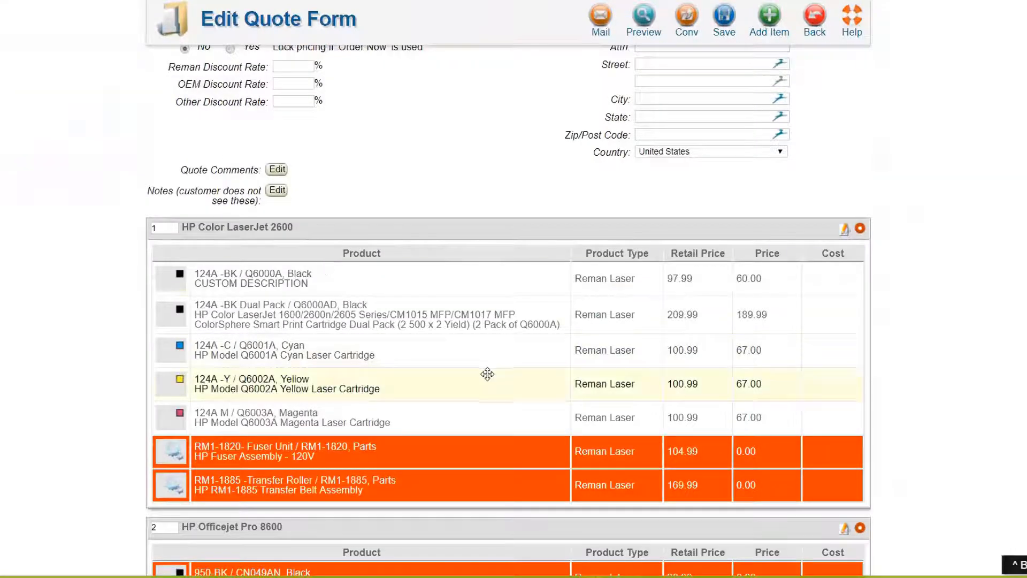
scroll(541, 371, "down", 2)
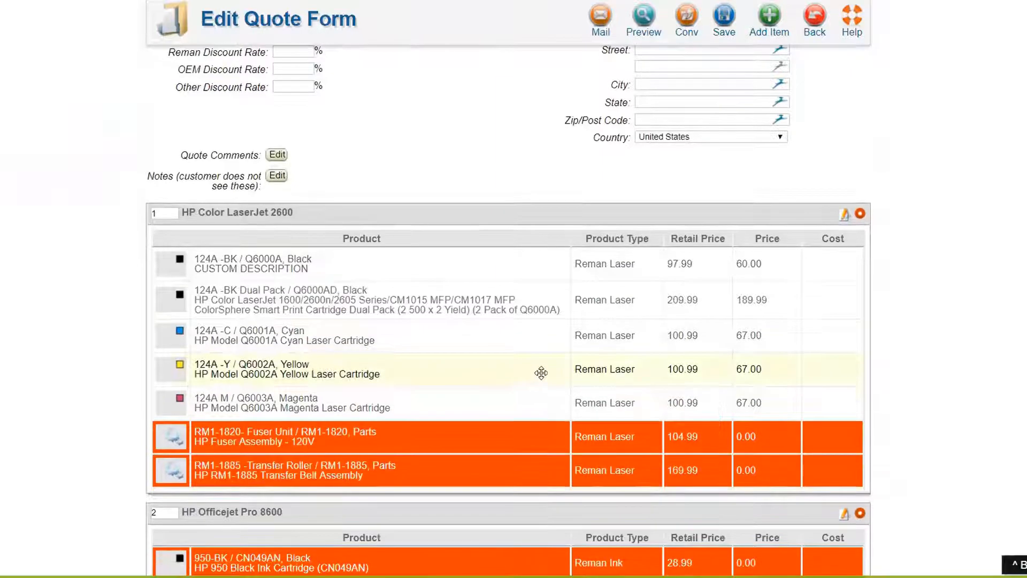
left_click(859, 106)
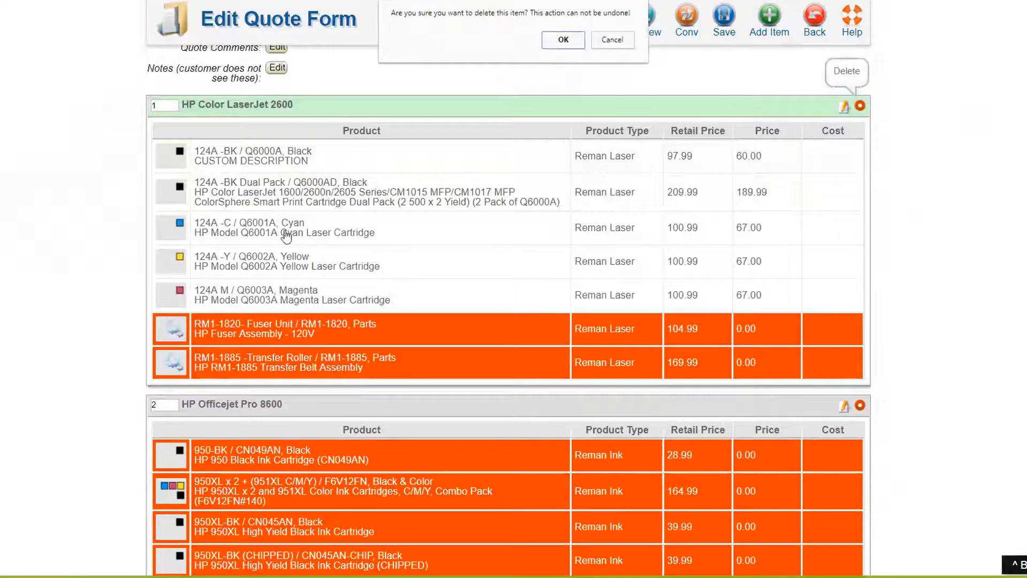
left_click(559, 38)
right_click(229, 238)
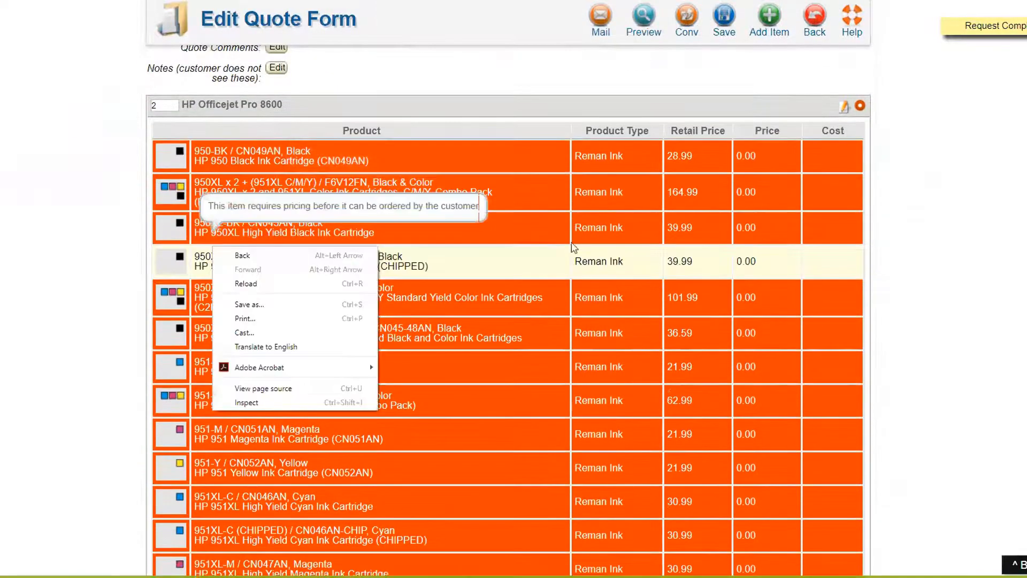
left_click(249, 280)
scroll(669, 283, "down", 5)
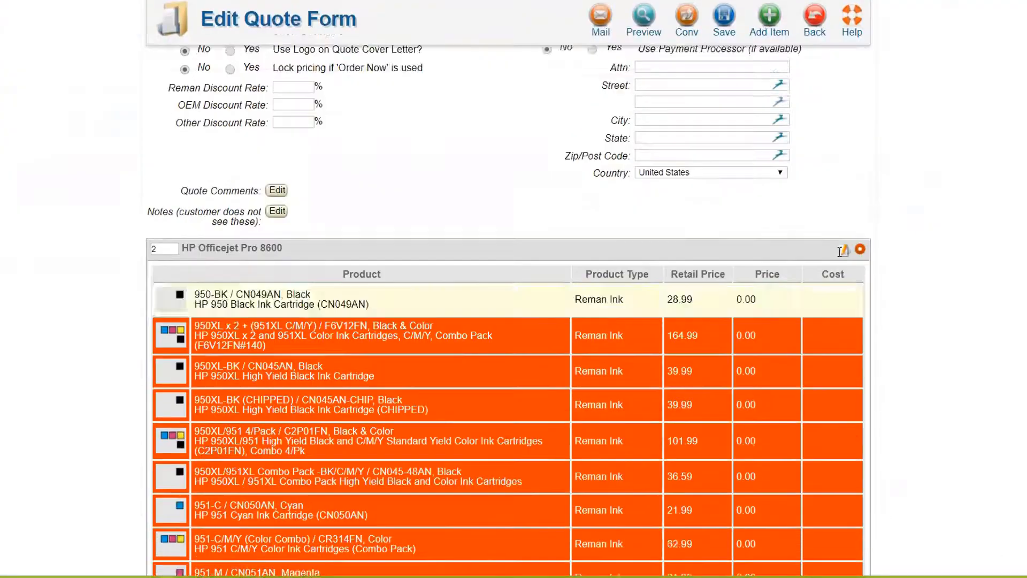
scroll(589, 309, "down", 5)
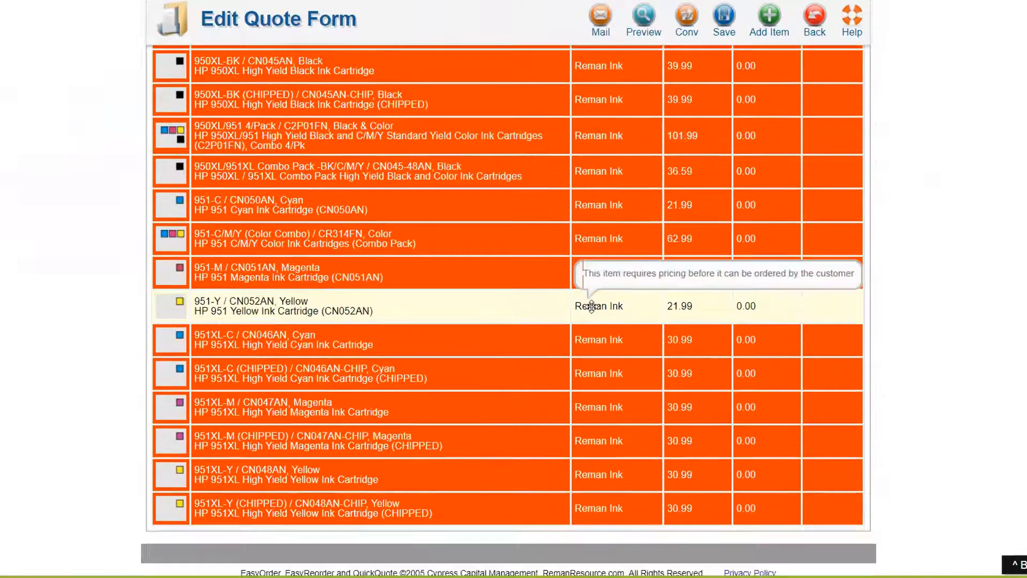
scroll(599, 304, "up", 5)
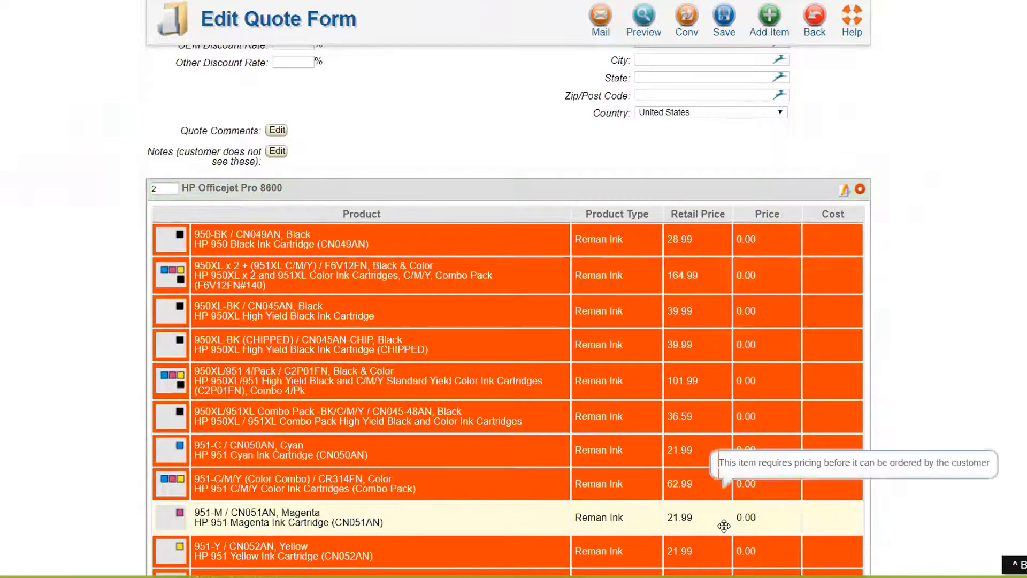
scroll(738, 497, "up", 1)
scroll(741, 481, "up", 7)
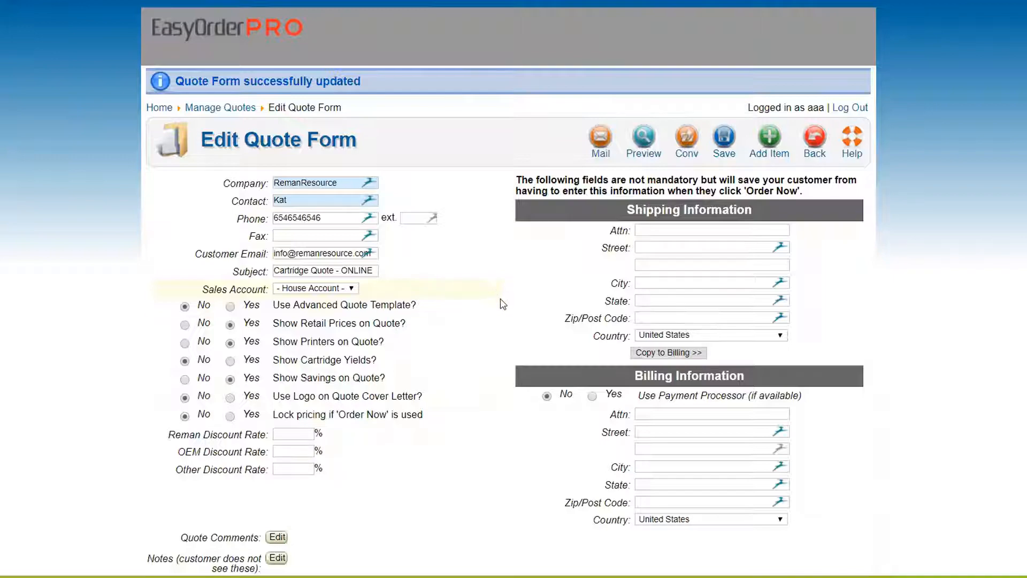
Step: Delete the HP Officejet Pro 8600 group, confirm it, and go back to Manage Quotes
scroll(495, 257, "down", 9)
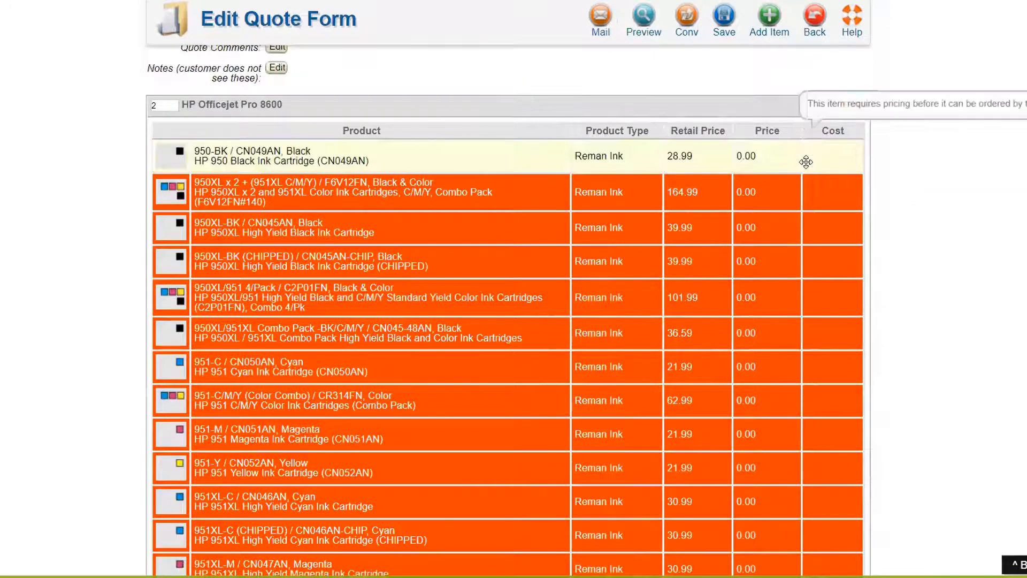
scroll(815, 134, "up", 5)
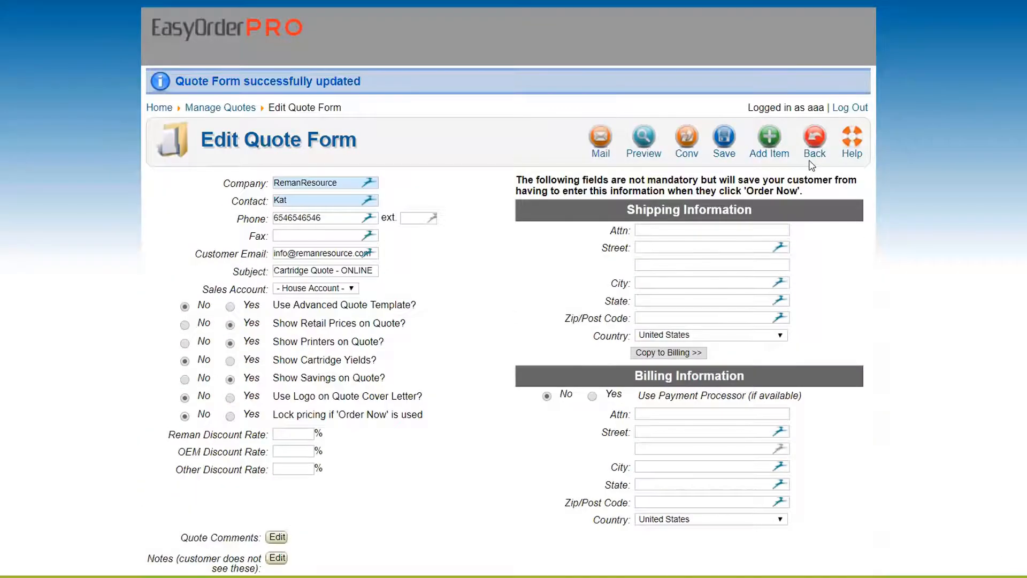
scroll(808, 169, "down", 5)
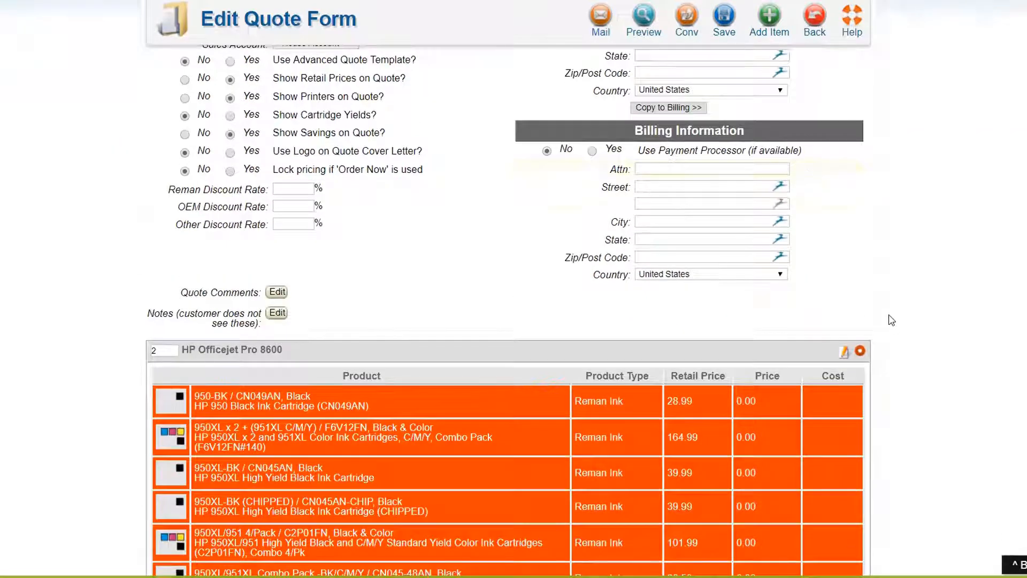
left_click(860, 350)
left_click(564, 40)
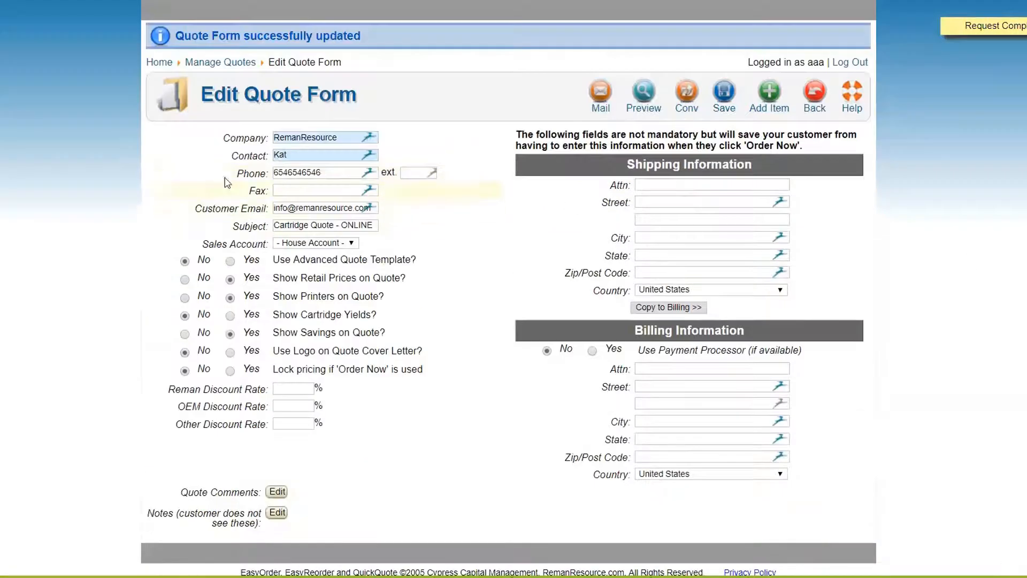
left_click(807, 100)
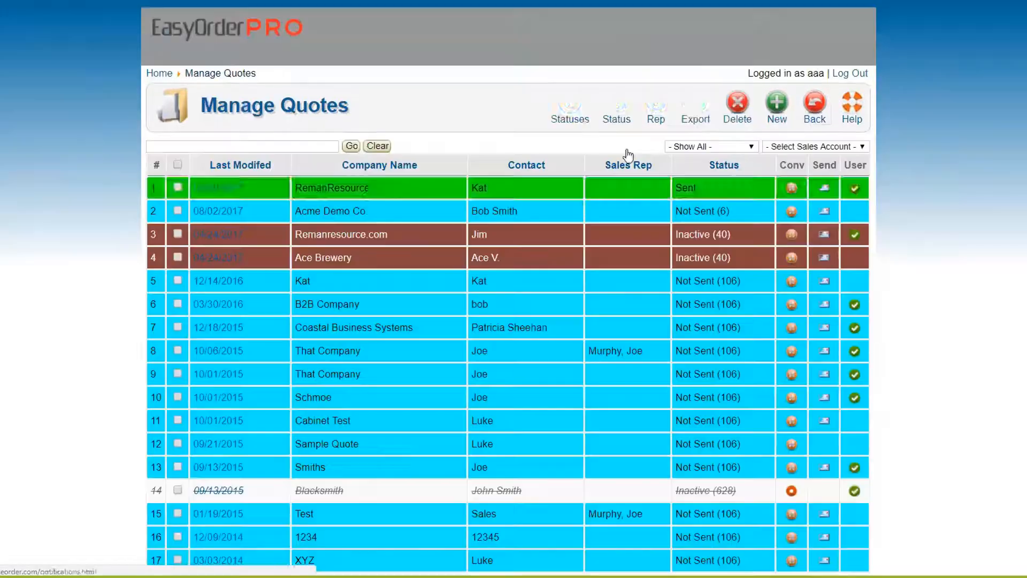
Step: Open RemanResource's now-empty quote from the date link in row 1 of Manage Quotes
left_click(217, 187)
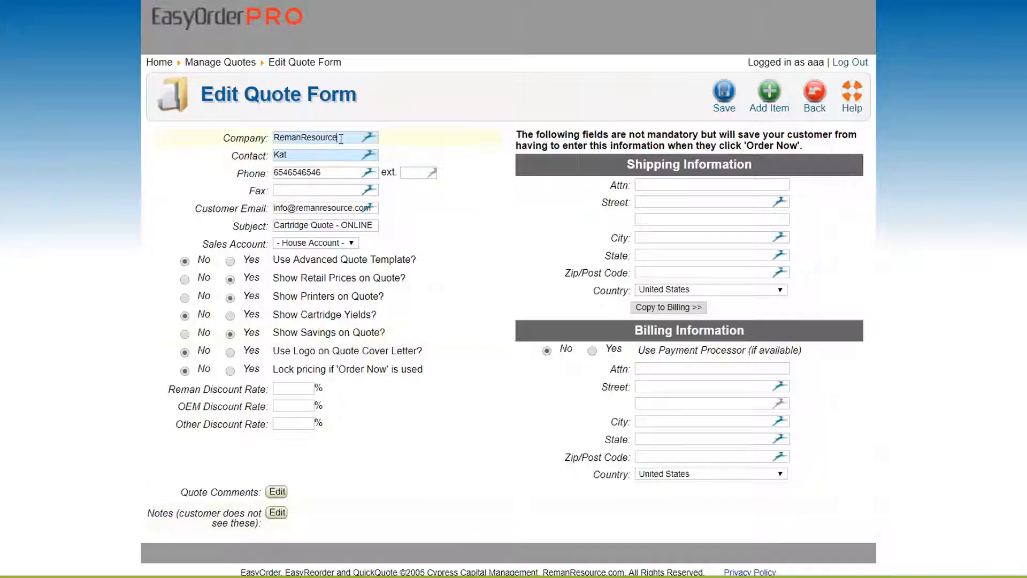
left_click_drag(338, 137, 249, 138)
left_click(330, 177)
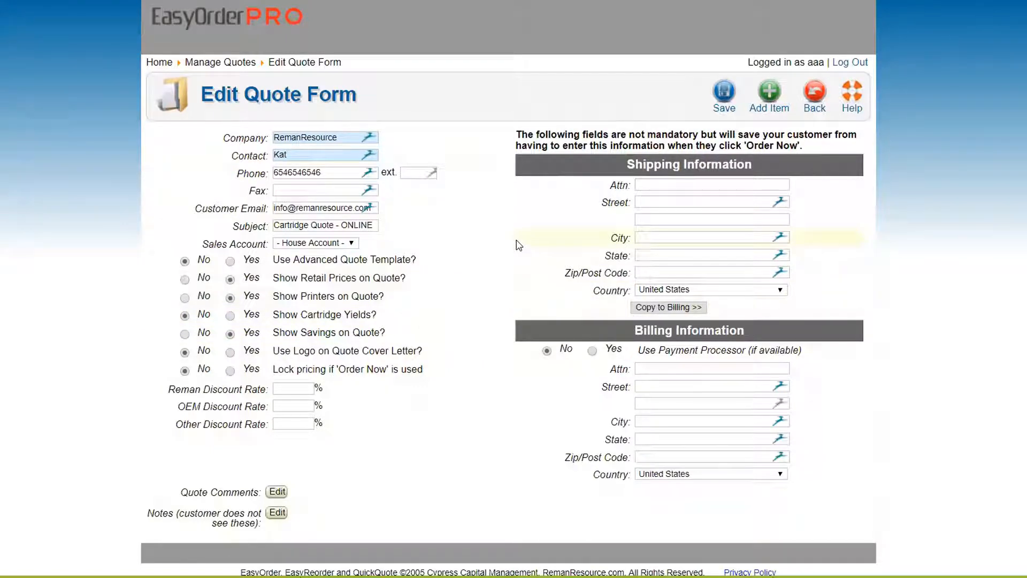
Step: Leave the quote list and switch browser tabs back to the logged-in EasyOrder PRO session
left_click(815, 93)
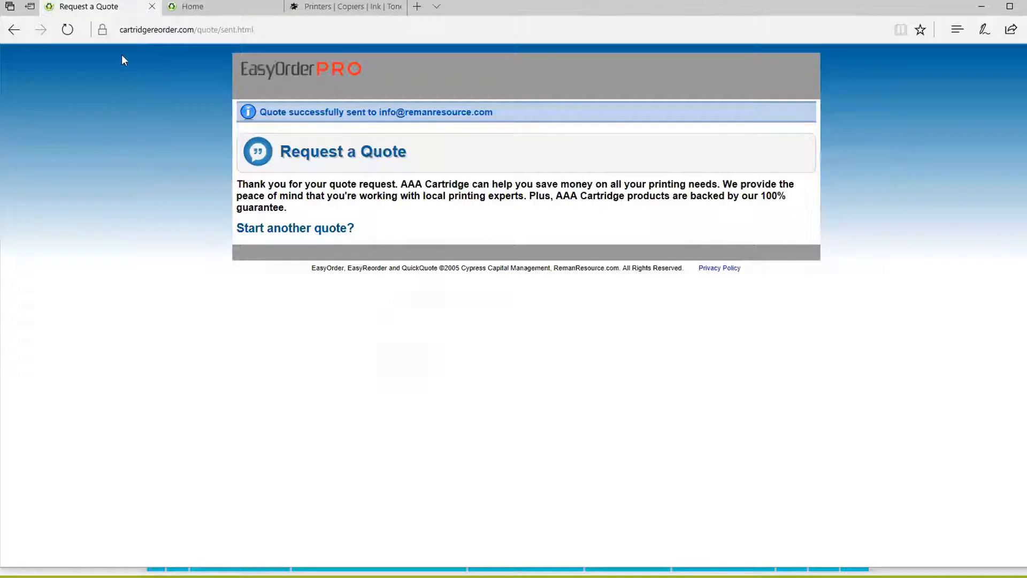
left_click(192, 7)
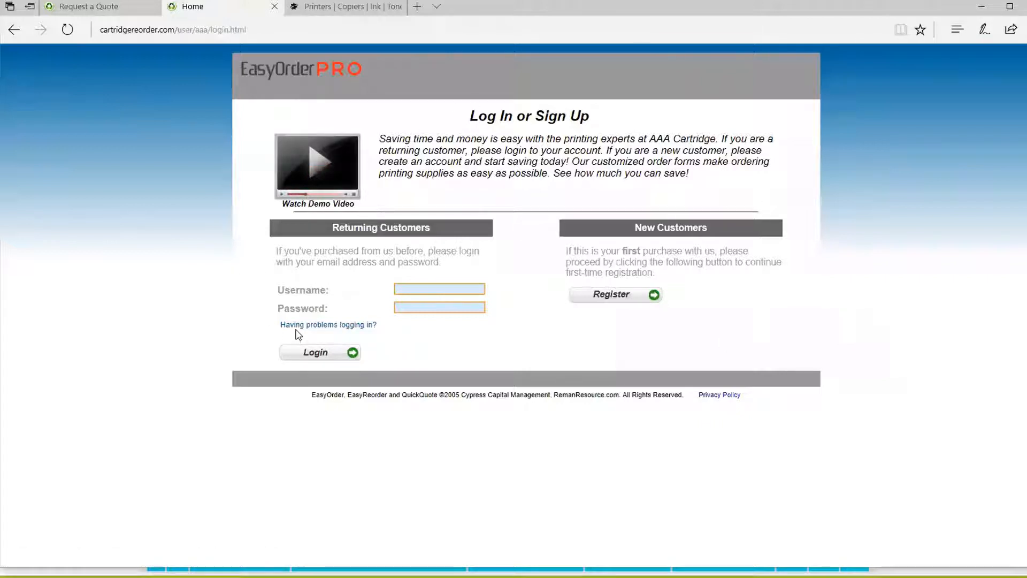
left_click(90, 9)
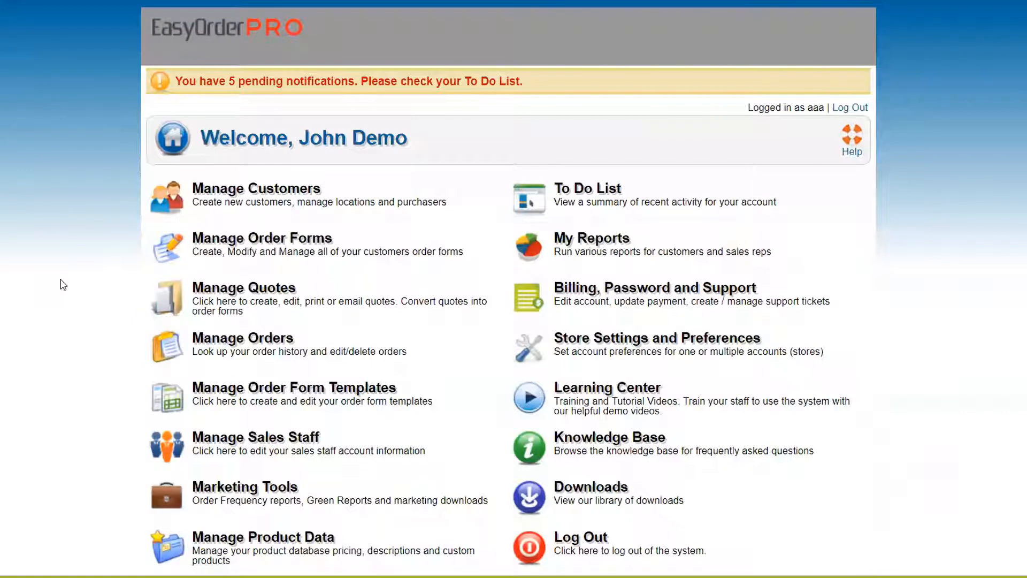
Step: Open Manage Product Data from the Home main menu
scroll(63, 284, "down", 1)
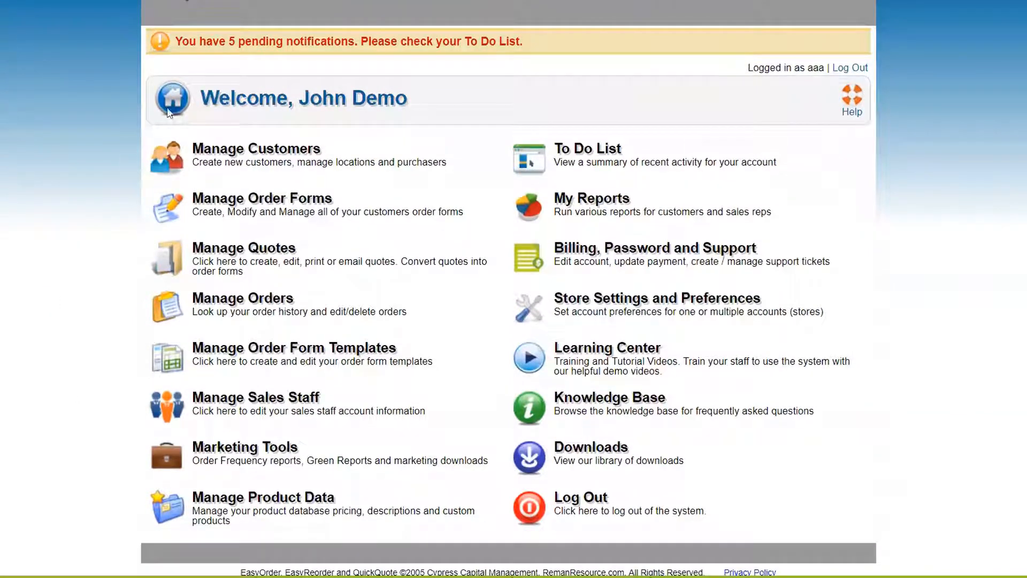
scroll(30, 263, "up", 1)
scroll(29, 263, "down", 1)
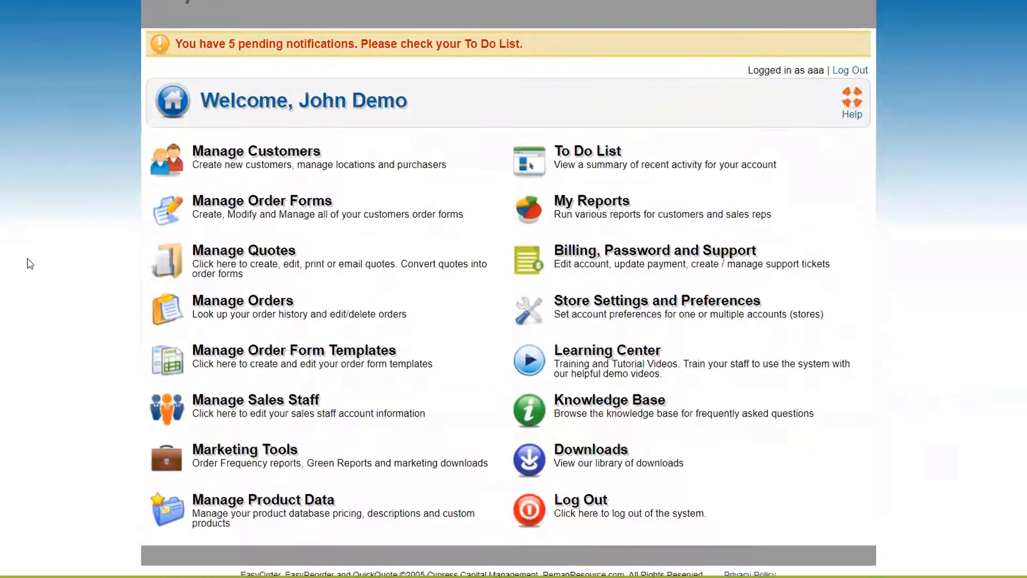
left_click(311, 511)
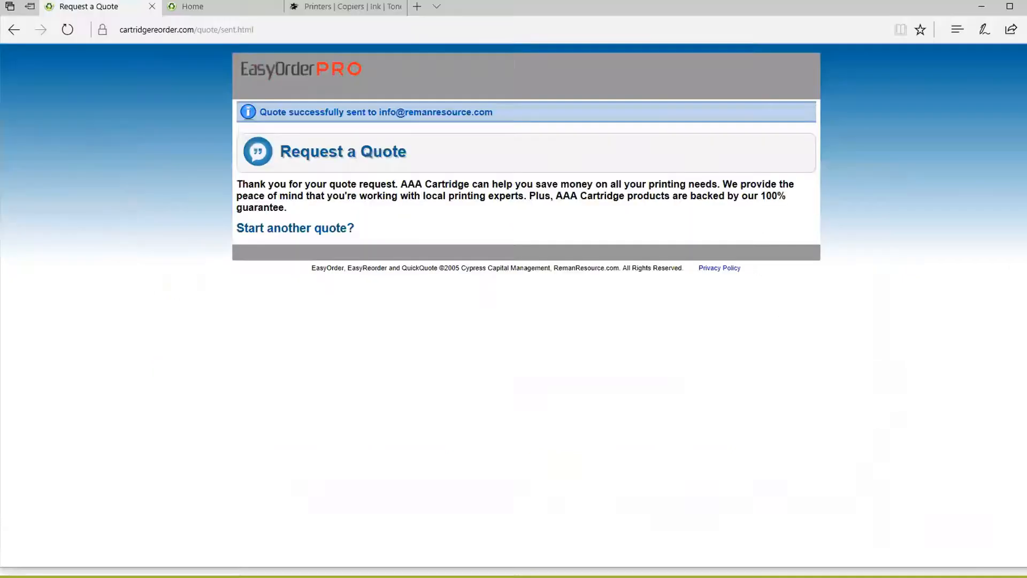
left_click(203, 8)
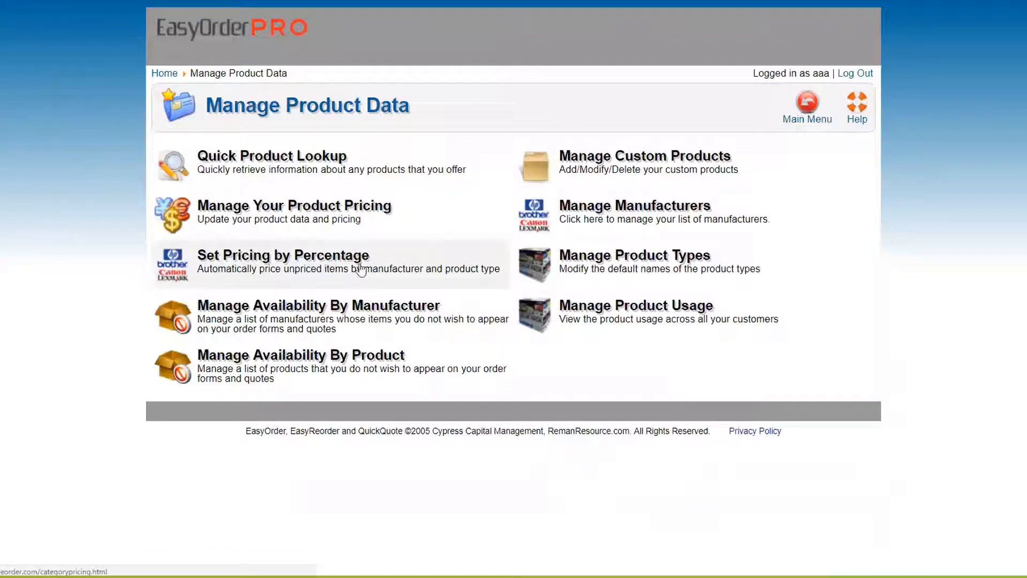
Step: Open Set Pricing by Percentage and add a new percentage pricing rule
left_click(361, 267)
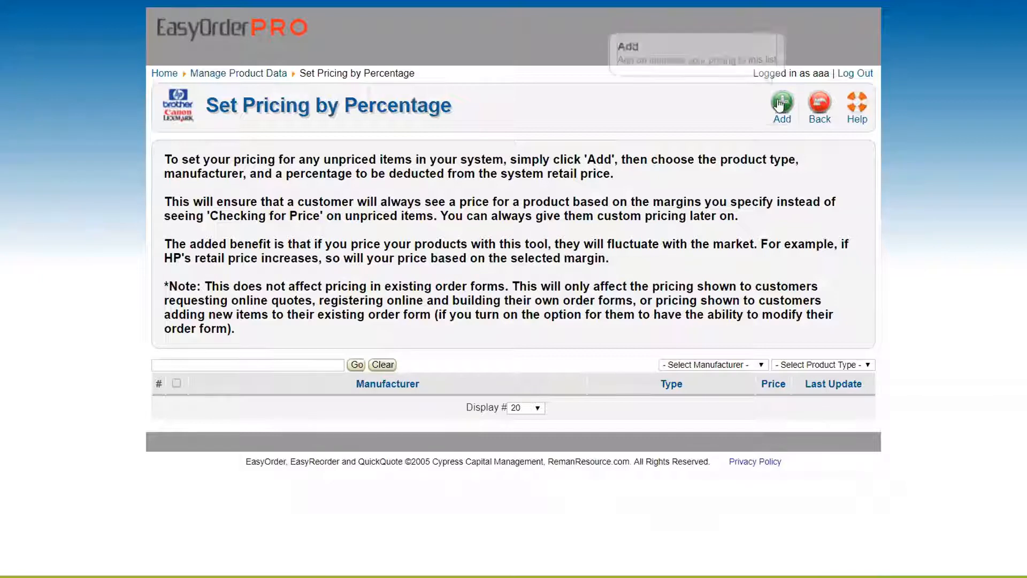
left_click(783, 103)
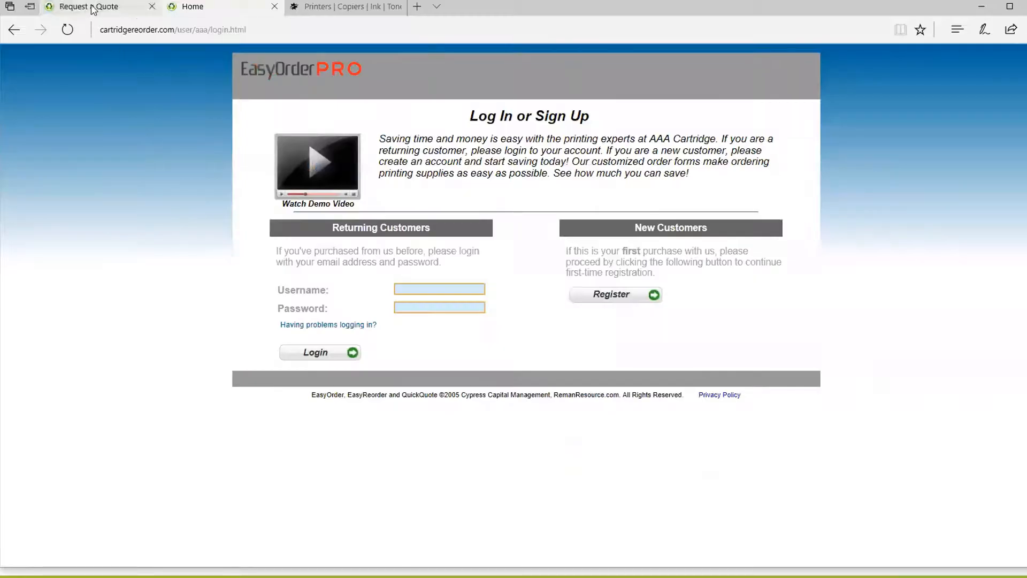
left_click(291, 227)
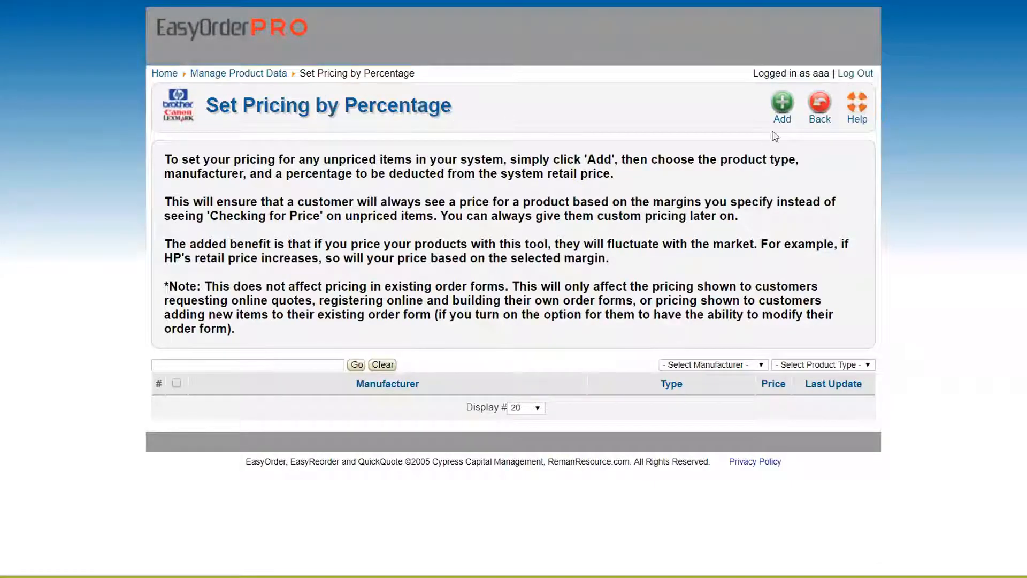
left_click(781, 103)
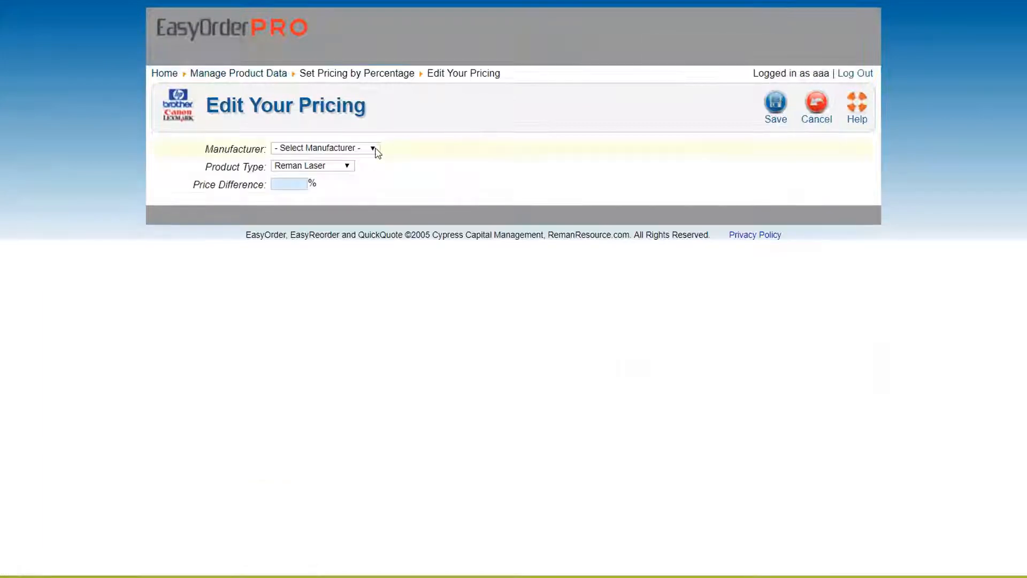
Step: Set the rule to * Any Manufacturer *, keep Reman Laser, and enter a 25% price difference
left_click(347, 149)
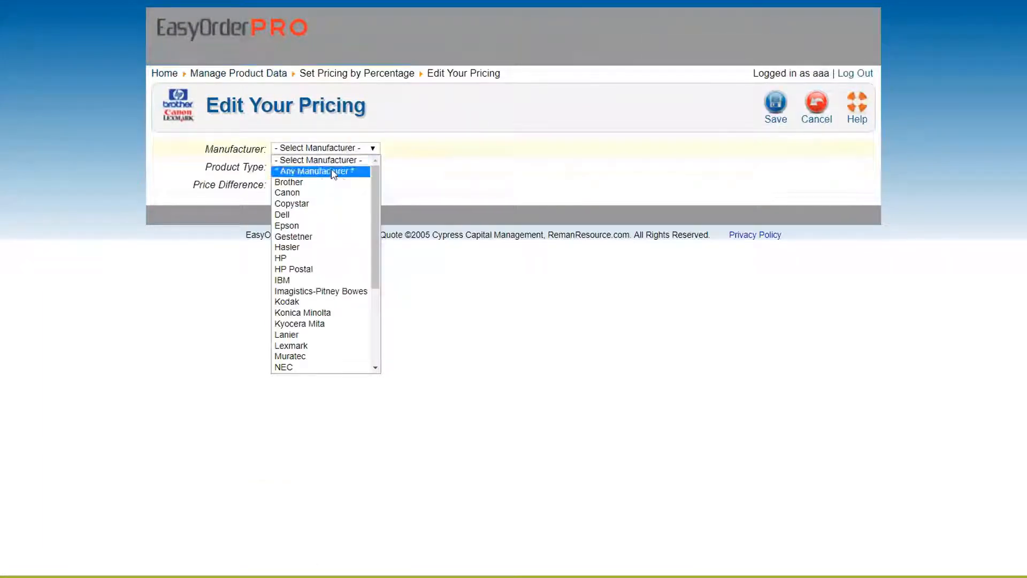
left_click(336, 171)
left_click(292, 185)
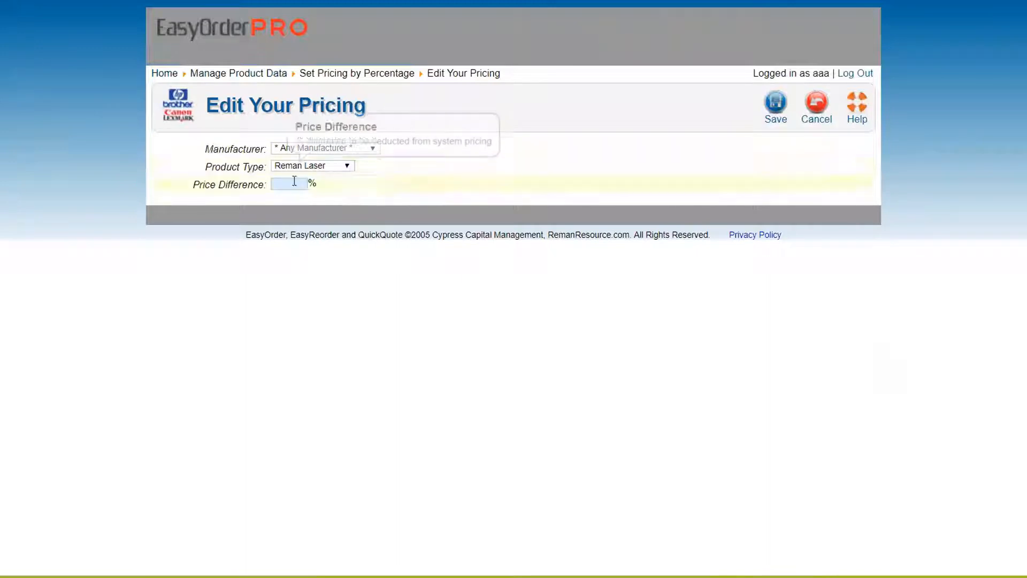
type("25")
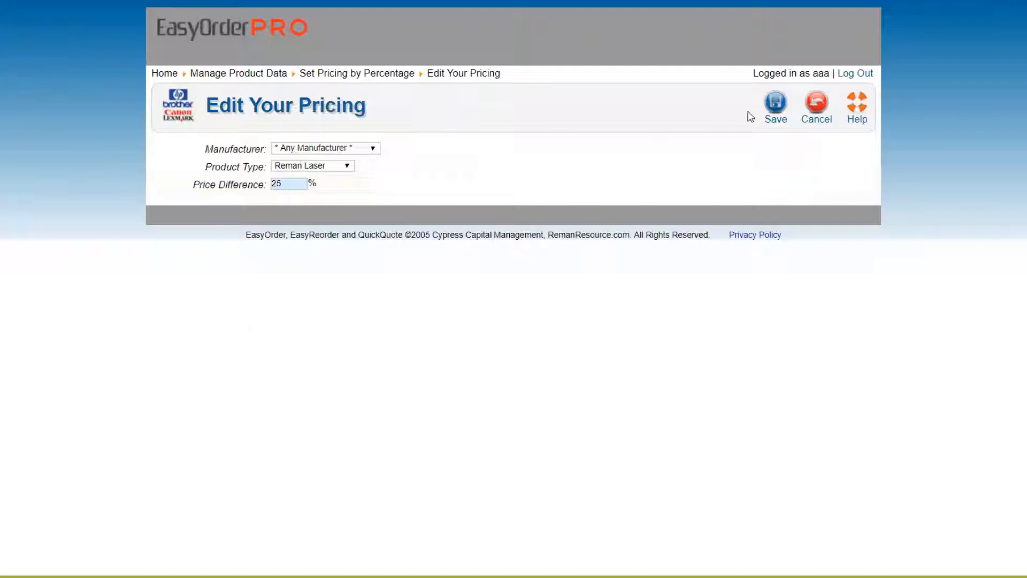
Step: Save the Reman Laser rule and start a new rule for * Any Manufacturer *
left_click(778, 118)
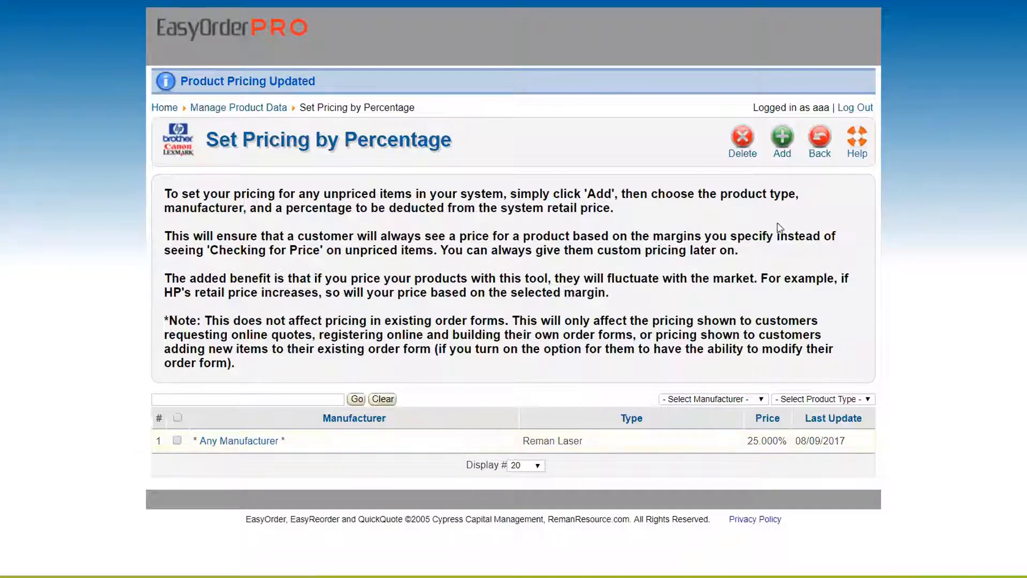
left_click(782, 140)
left_click(302, 154)
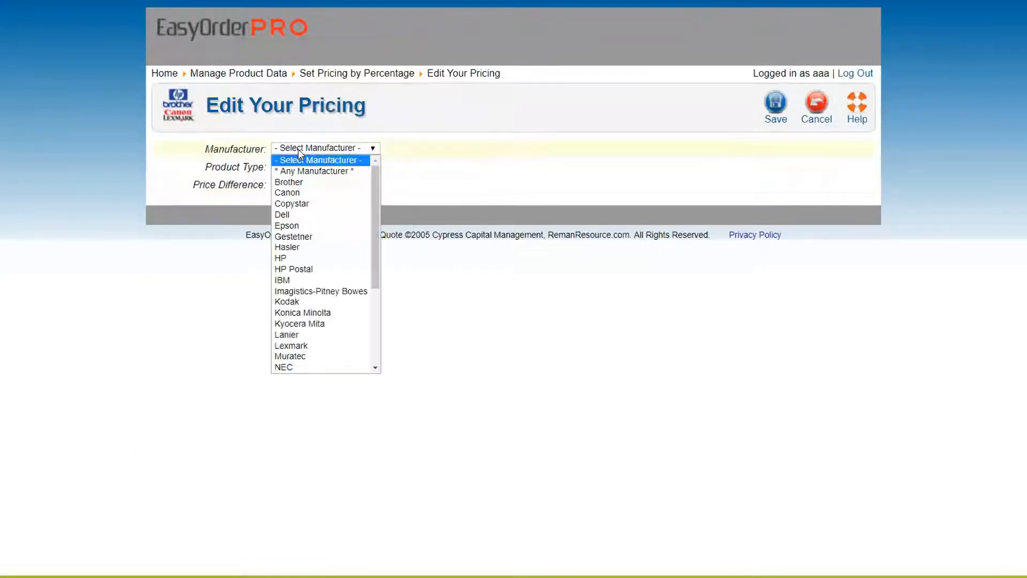
left_click(300, 171)
Step: Make the new rule Reman Ink with a 25% price difference and save it
left_click(299, 170)
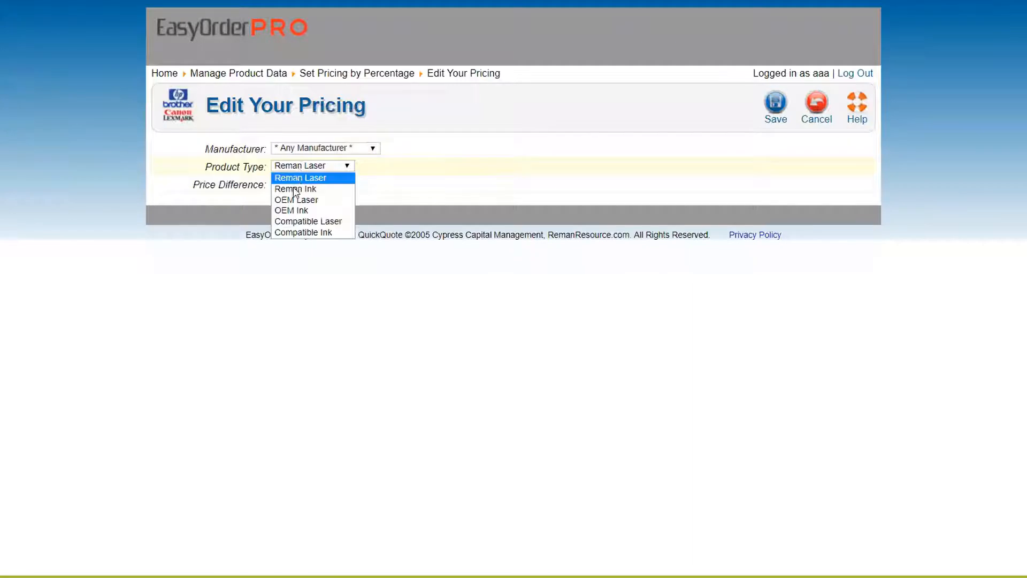
left_click(298, 185)
left_click(296, 184)
type("25")
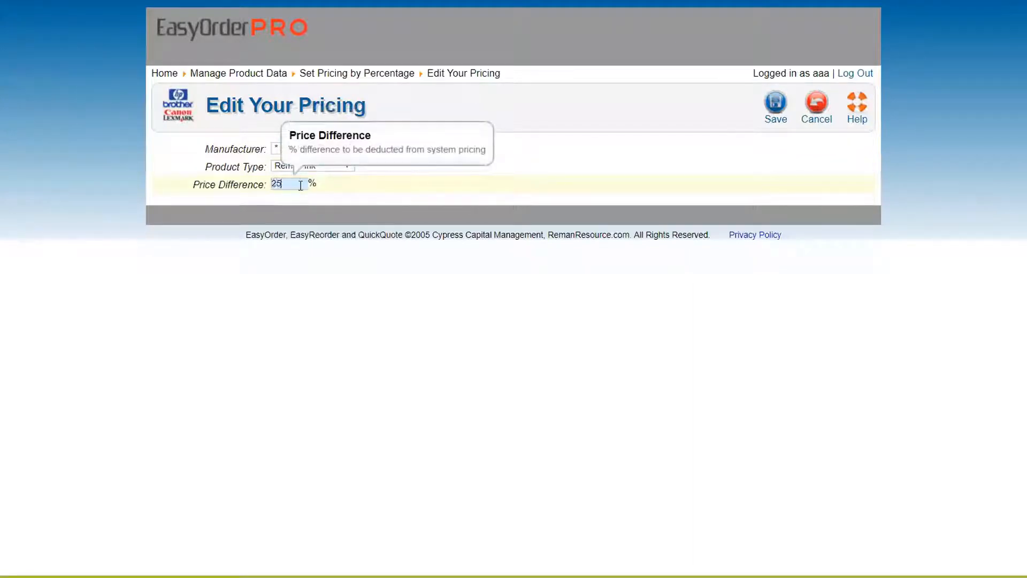
left_click(775, 101)
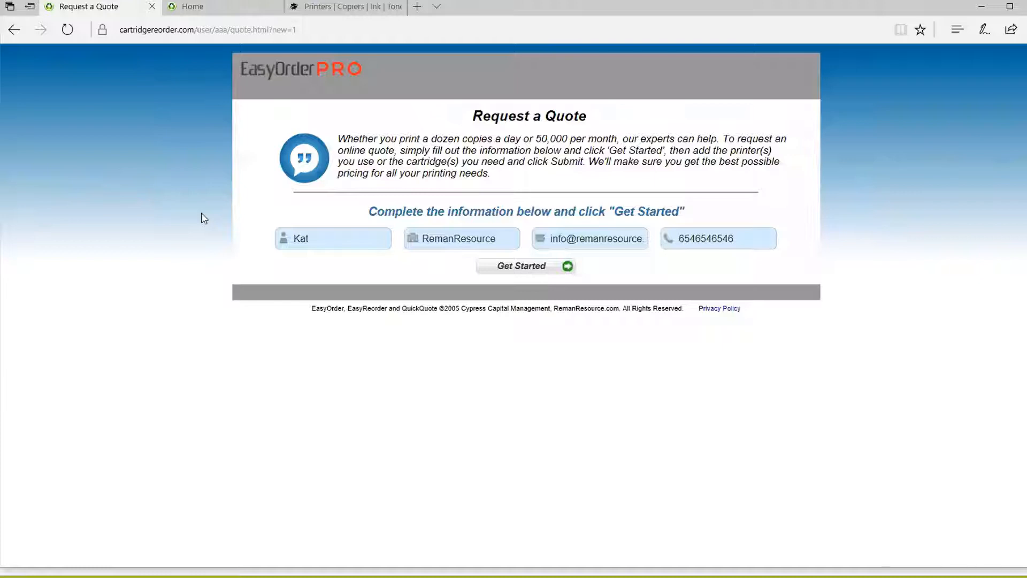
Step: Switch to the Request a Quote browser tab to view the prefilled quote form
left_click(67, 29)
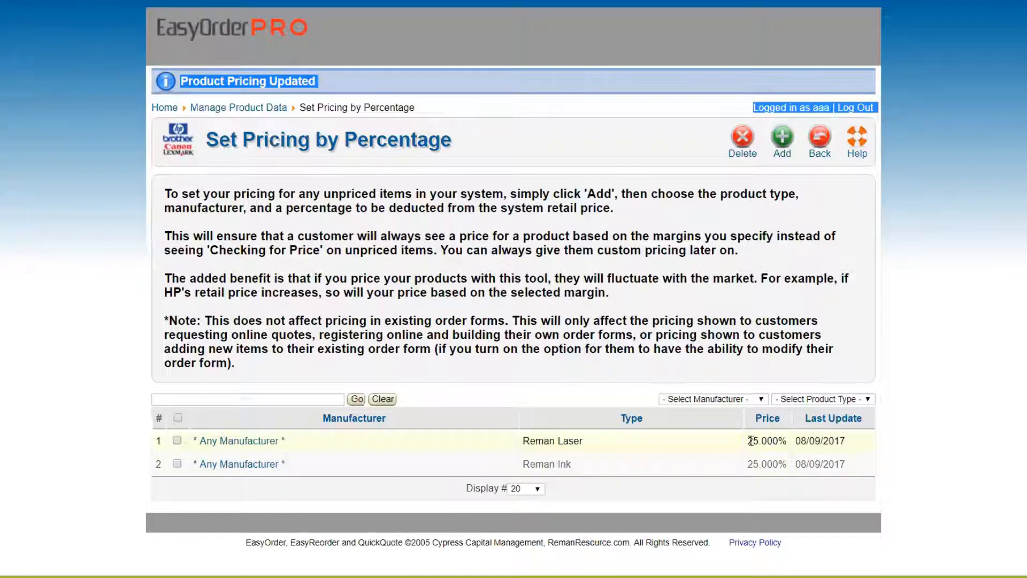
Step: Highlight the first rule's 25.000% price to check it, then clear the selection
left_click_drag(748, 440, 788, 440)
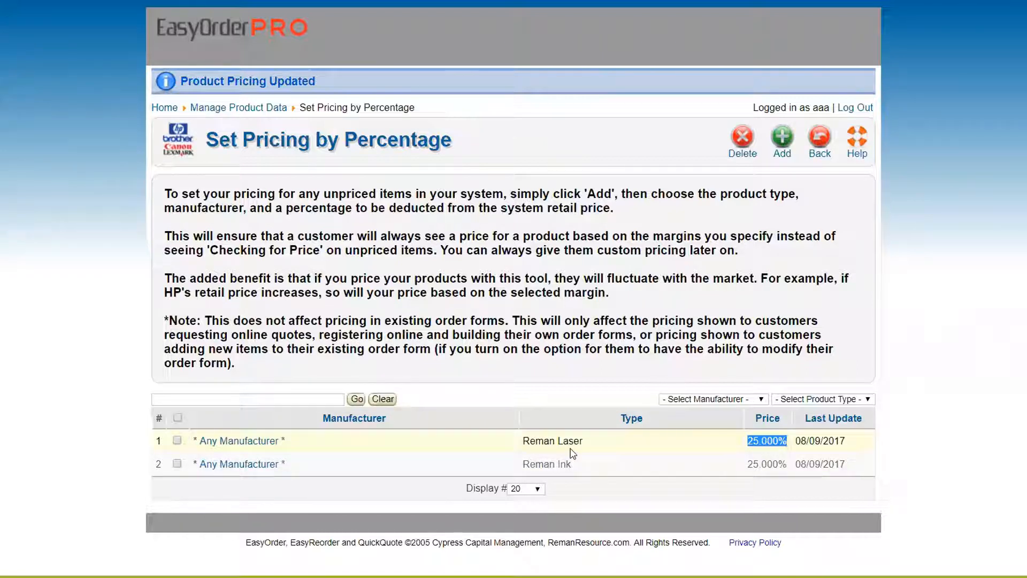
left_click(672, 443)
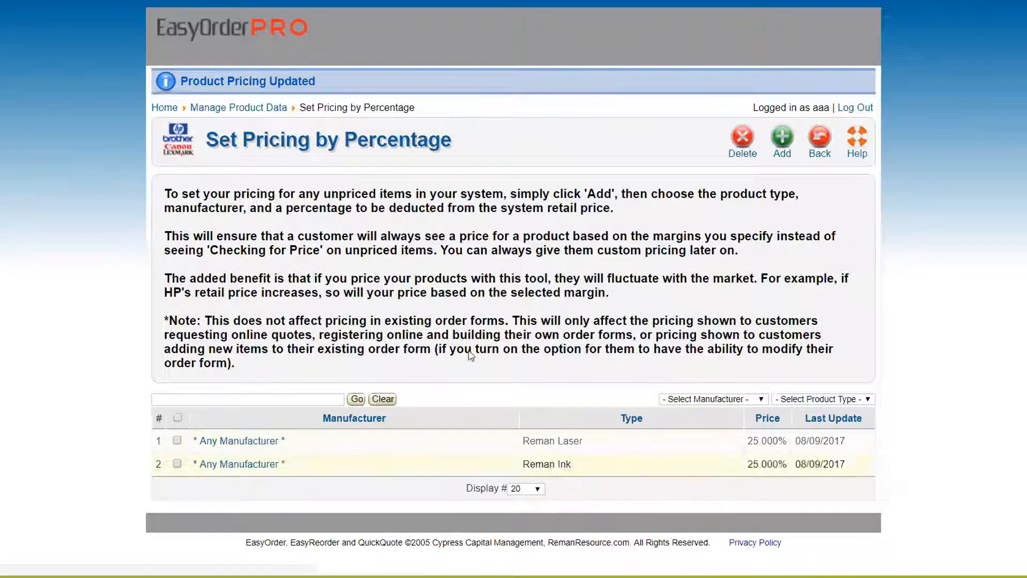
left_click(781, 141)
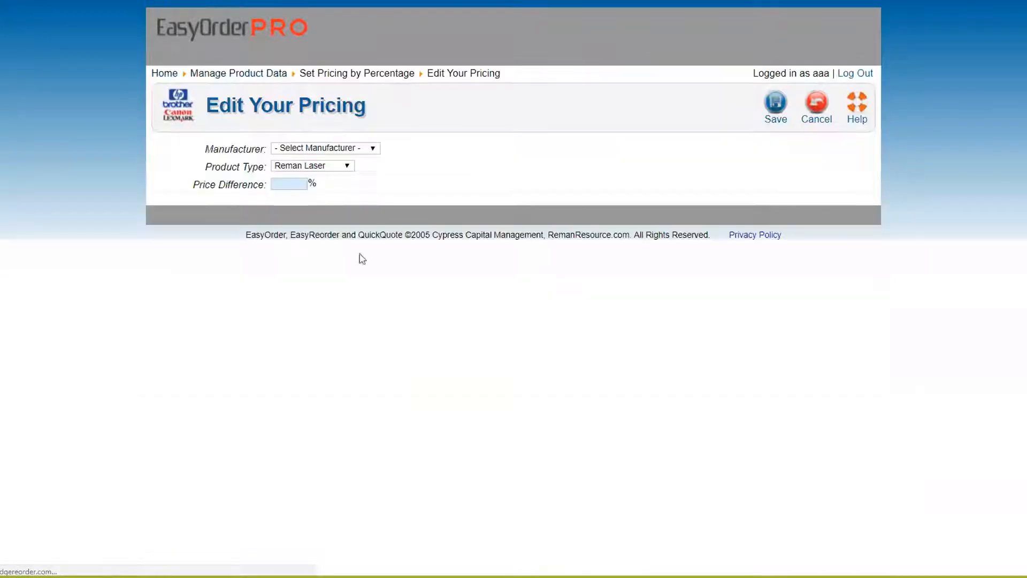
left_click(305, 150)
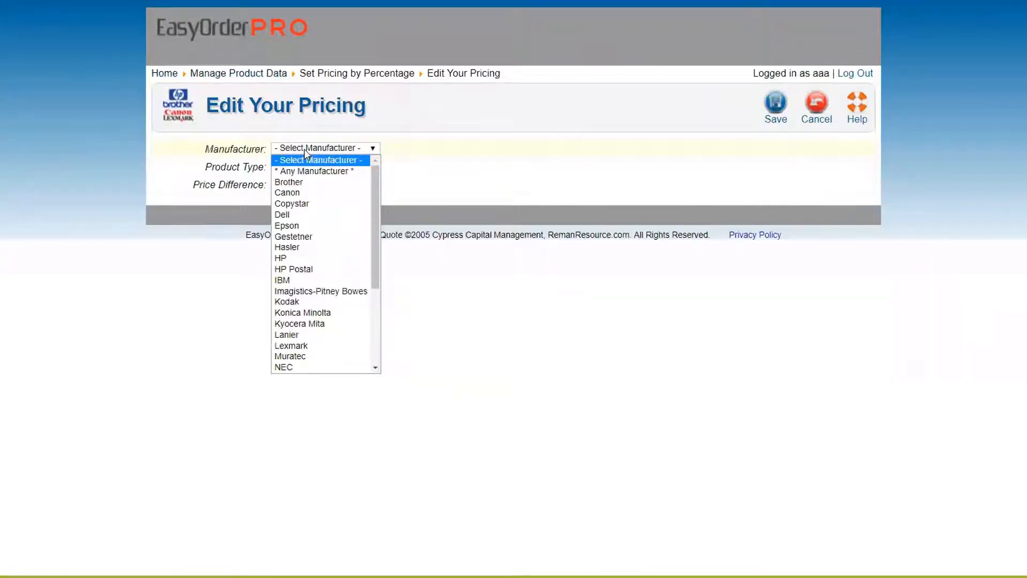
left_click(293, 257)
left_click(349, 151)
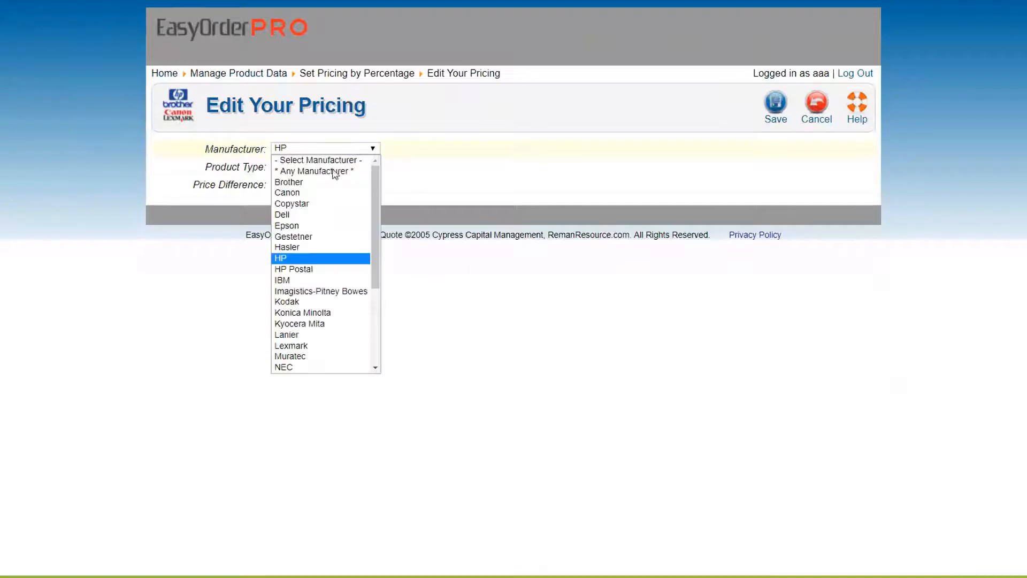
left_click(314, 226)
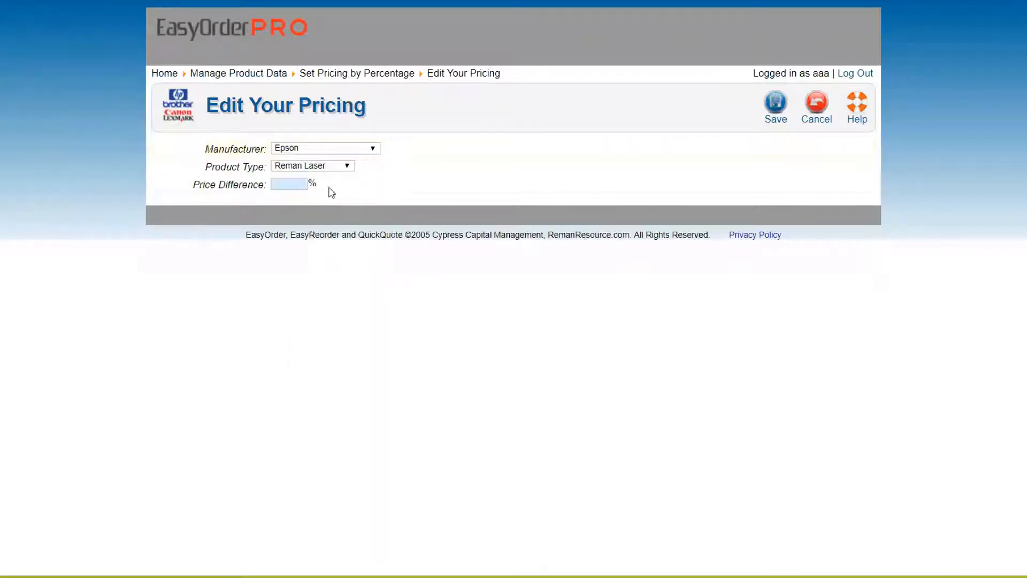
left_click(316, 166)
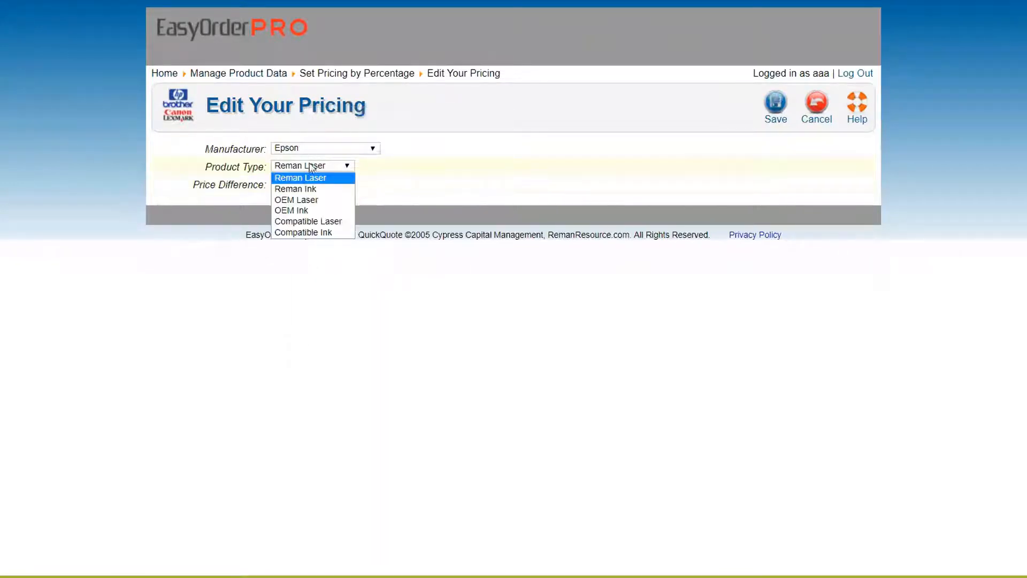
left_click(300, 189)
left_click(295, 185)
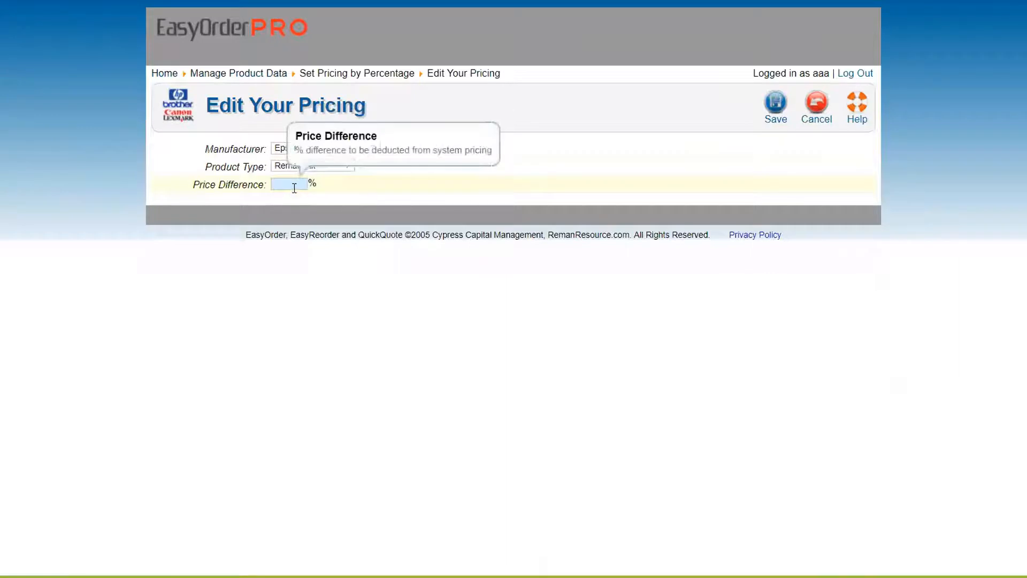
type("35")
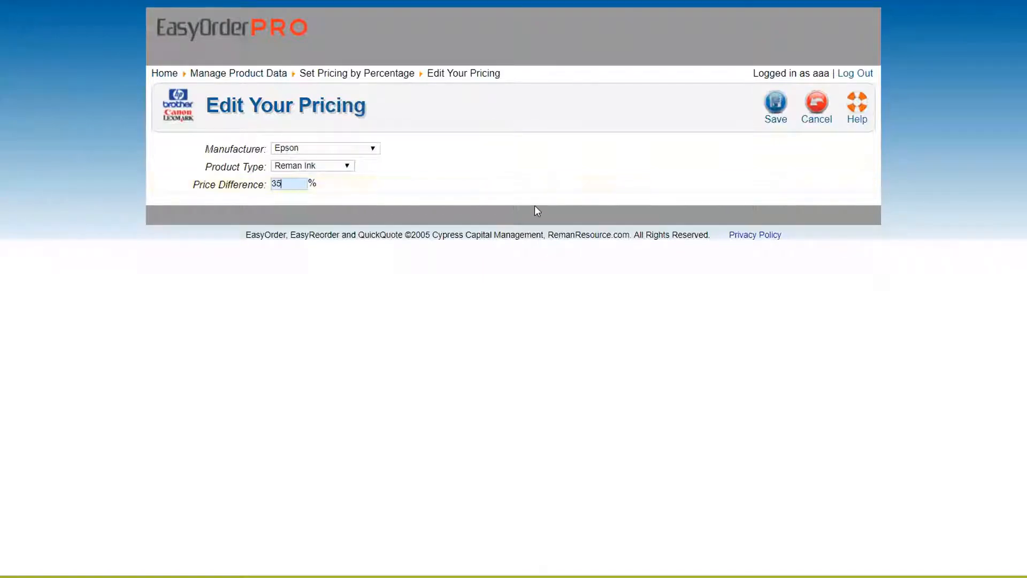
left_click(806, 118)
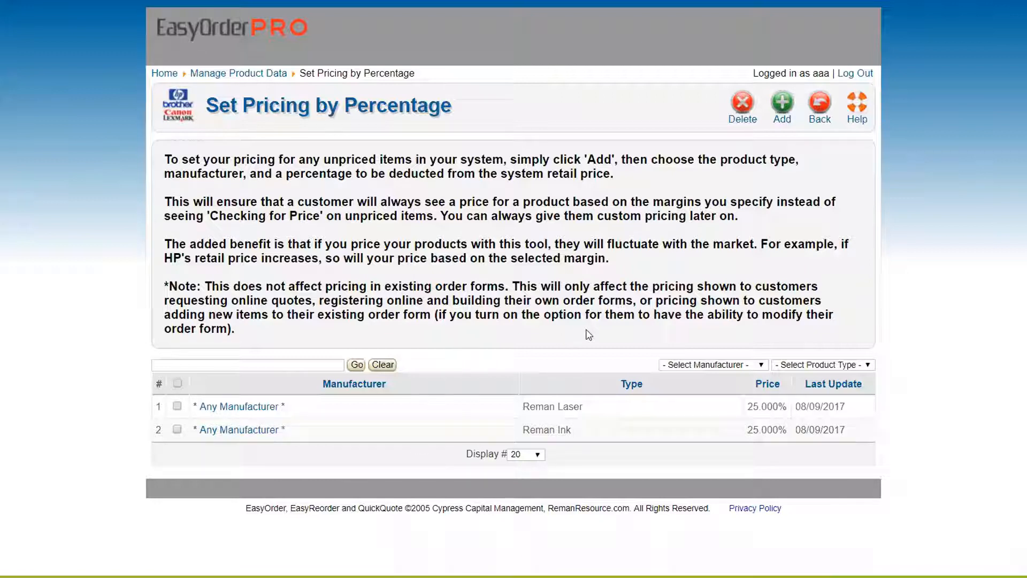
Step: Select both 25% pricing rules and return to the Manage Product Data menu
left_click(177, 407)
left_click(177, 430)
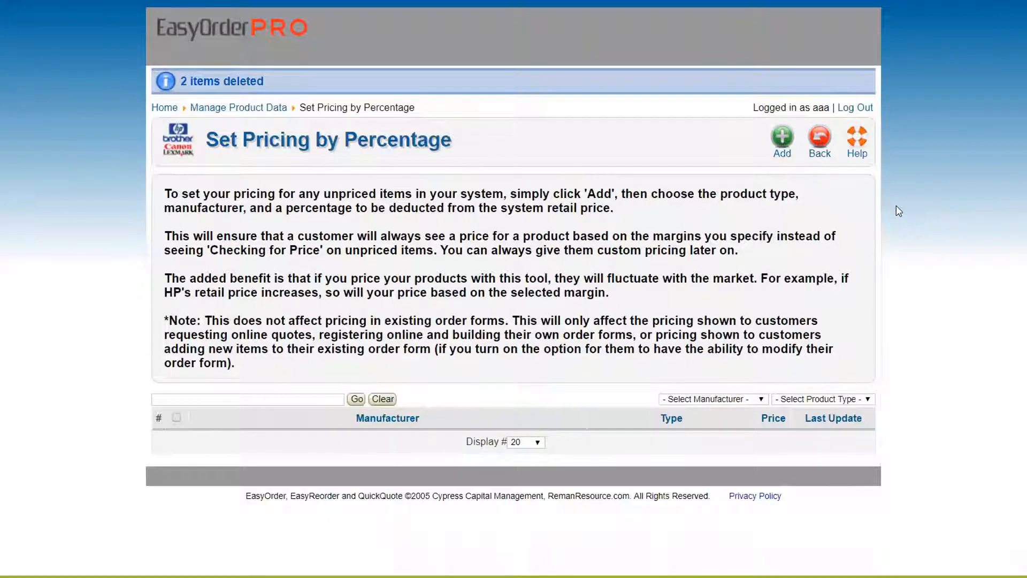
left_click(817, 140)
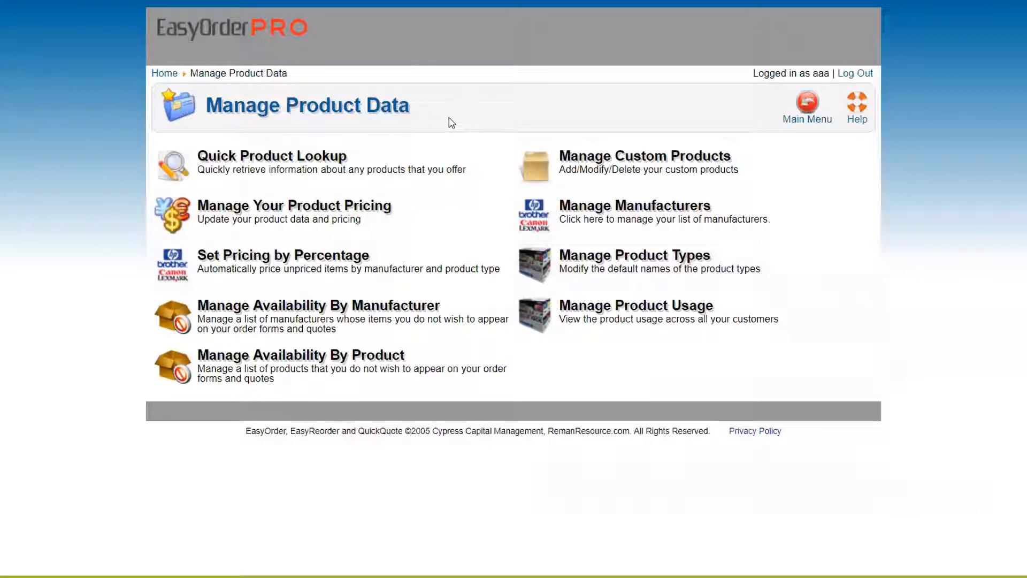
Step: Open Manage Availability By Manufacturer from the Manage Product Data page
left_click_drag(207, 110, 428, 114)
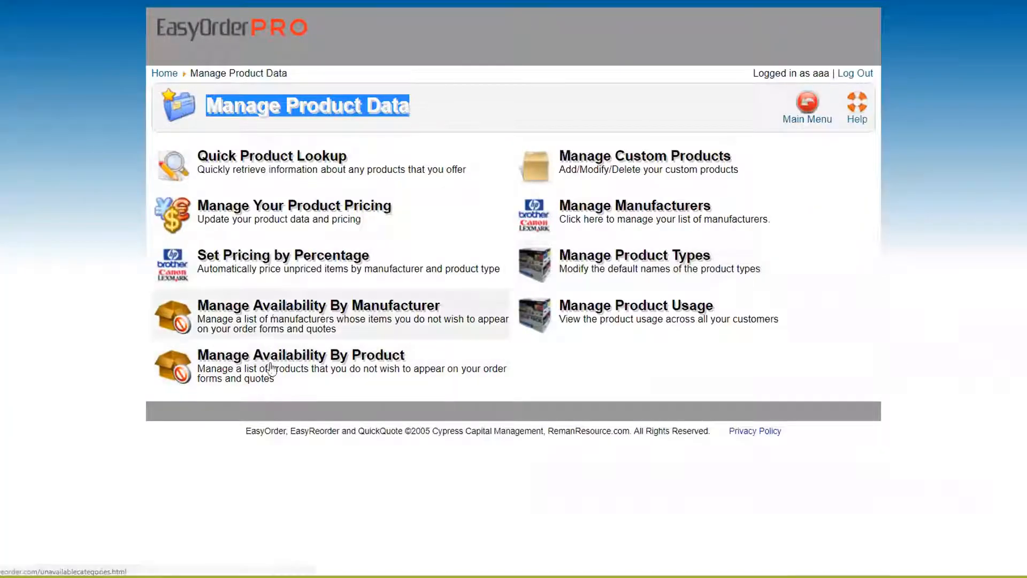
left_click(294, 317)
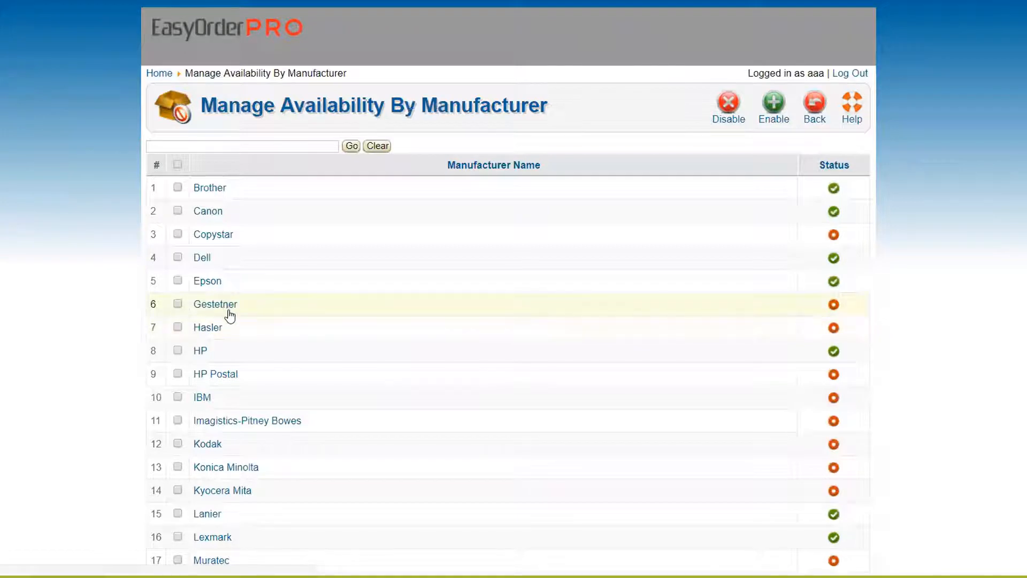
Step: Tick Gestetner and Hasler in the manufacturer list without disabling them
left_click(177, 305)
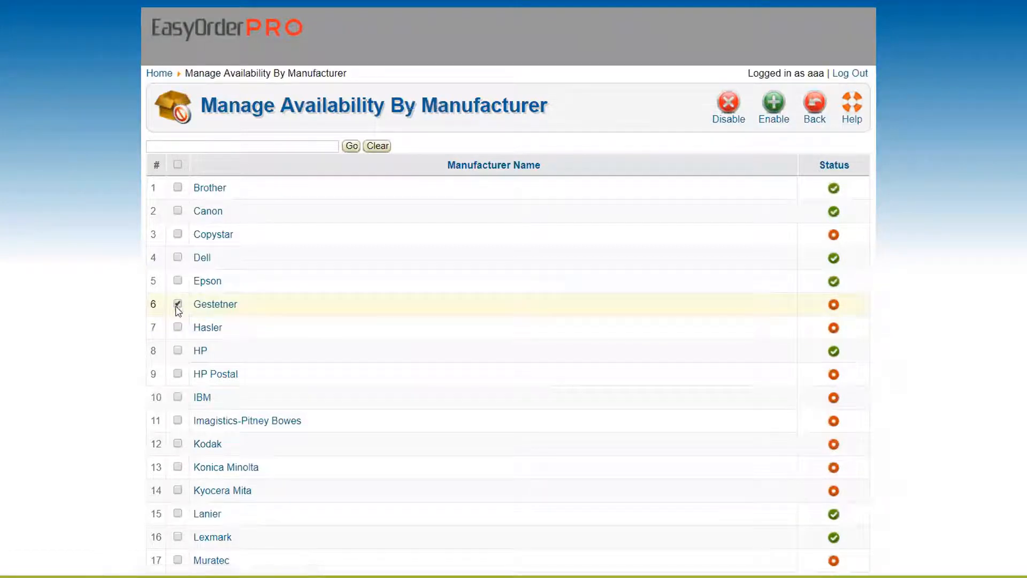
left_click(178, 327)
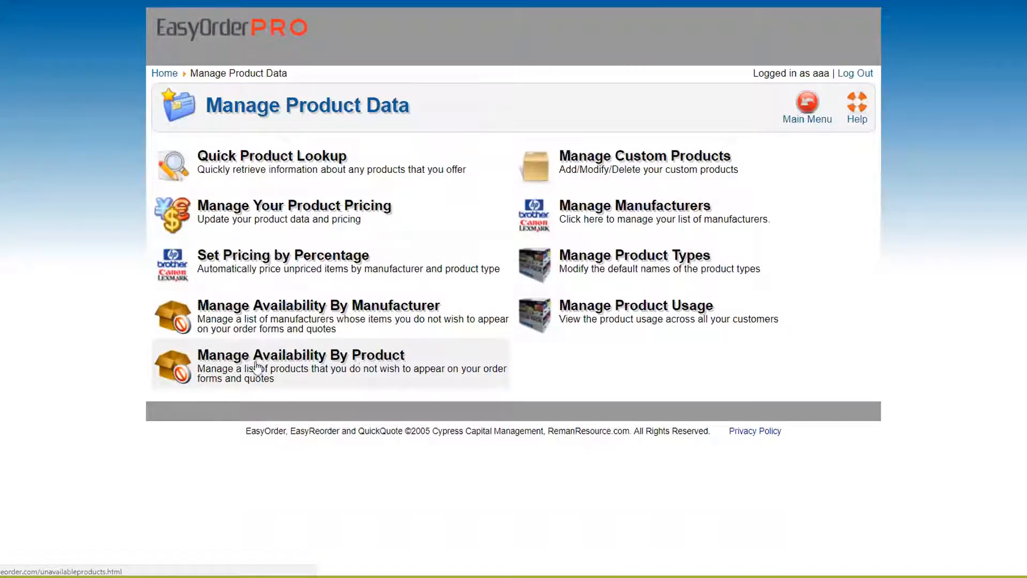
Step: Open the Manage Availability By Product page from Manage Product Data
left_click(306, 369)
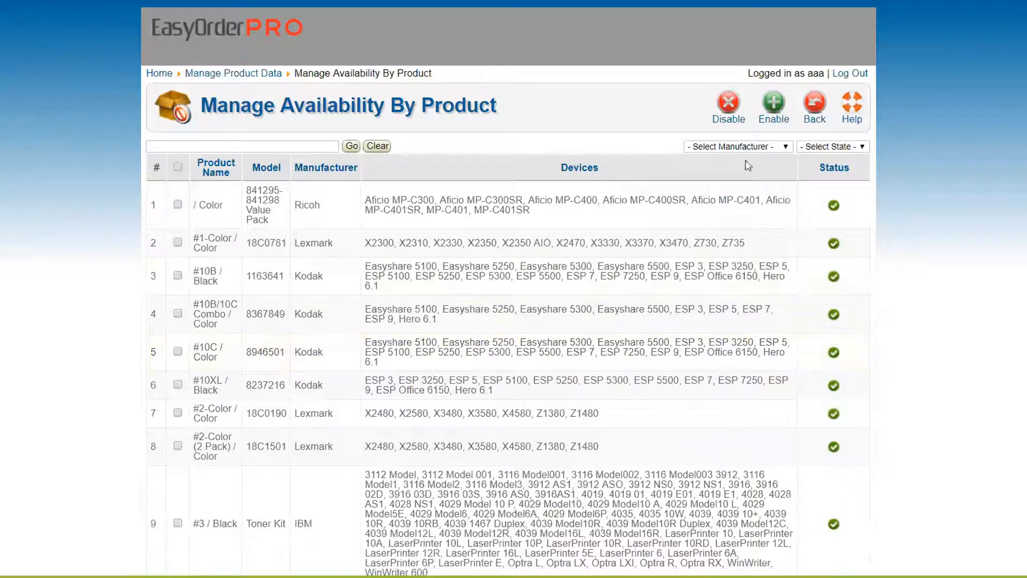
Step: Filter the product list to manufacturer HP and search it for 'Xerox'
left_click(726, 147)
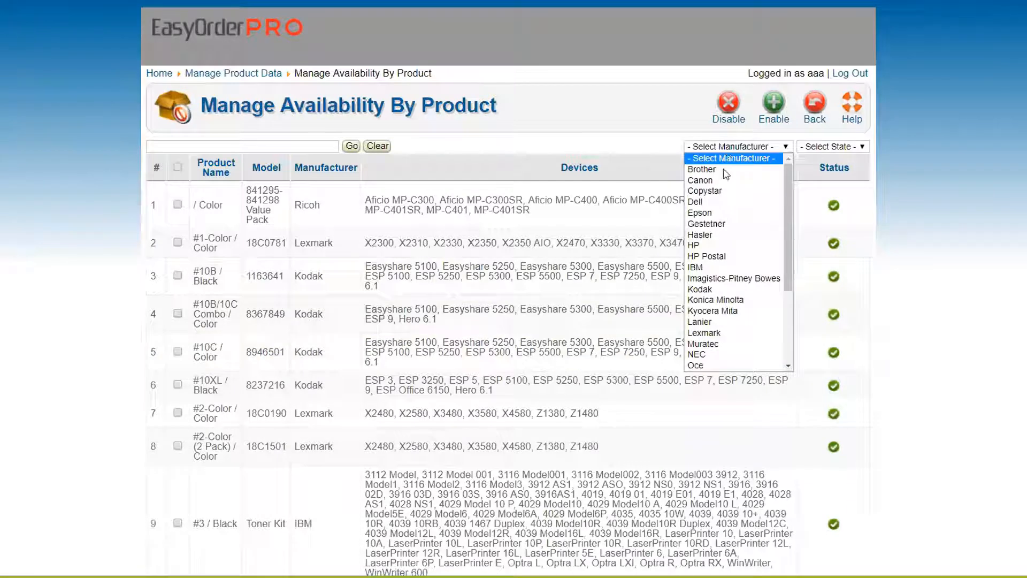
left_click(709, 247)
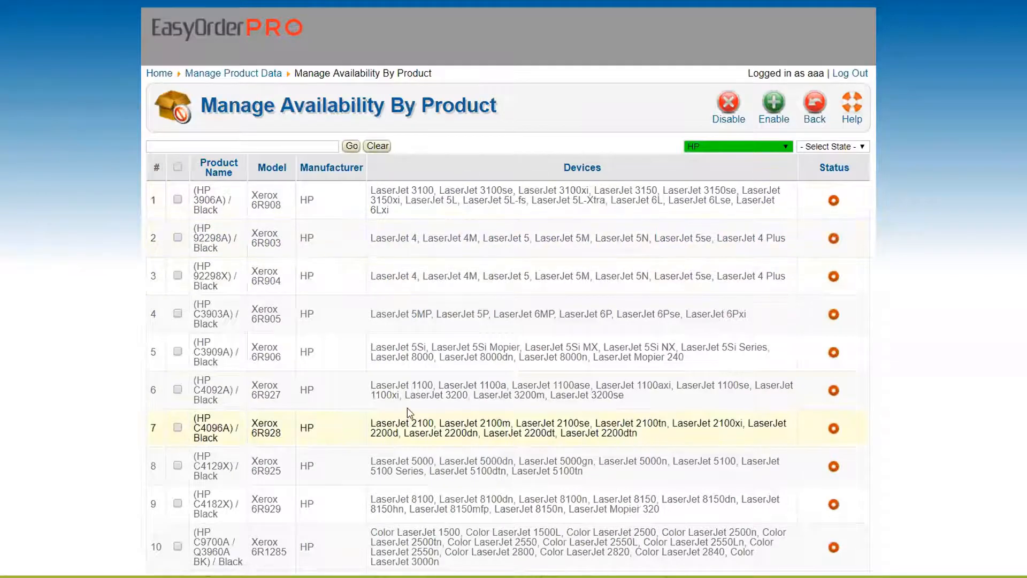
left_click(183, 144)
type("Xerox")
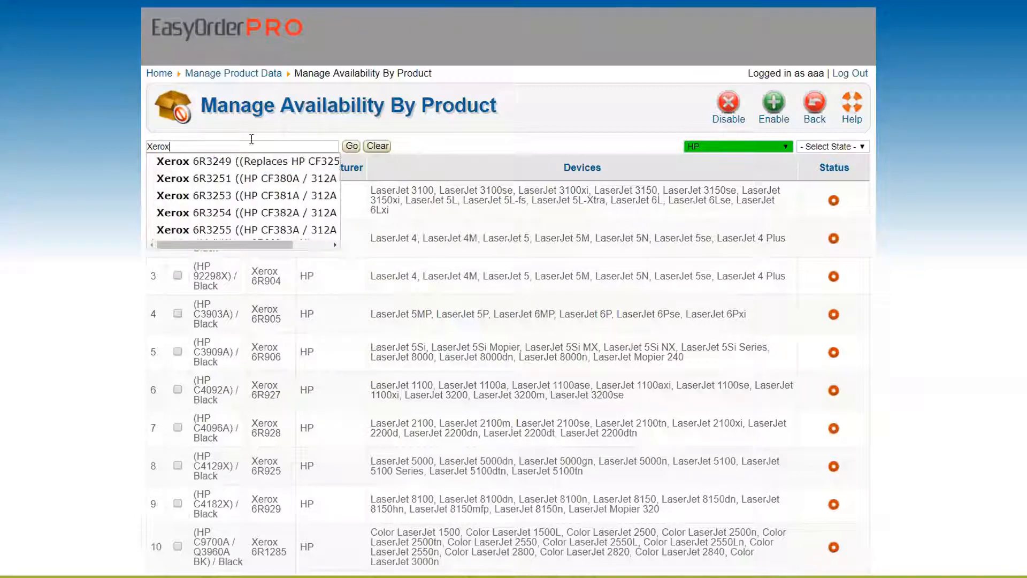
left_click(347, 148)
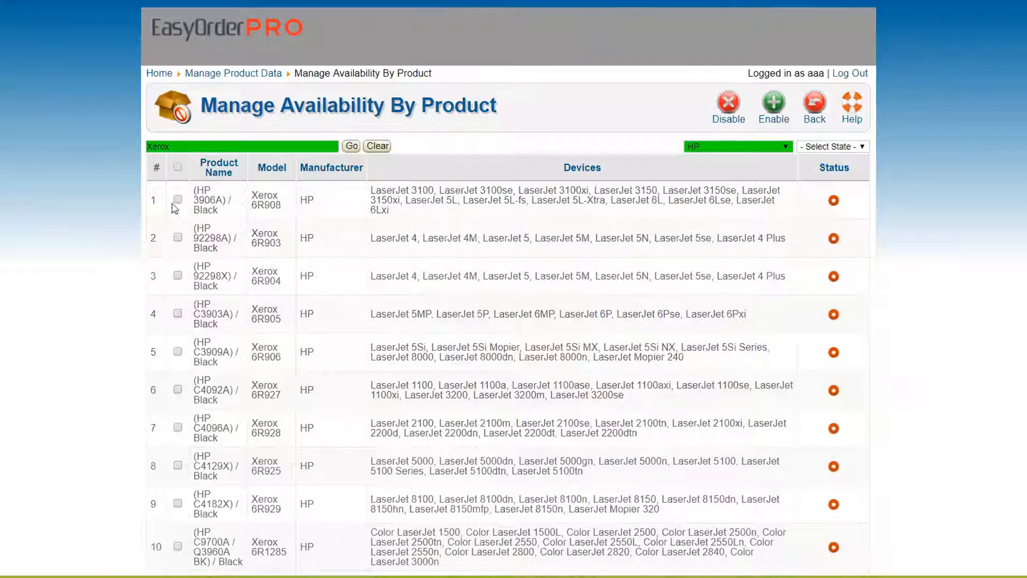
Step: Change the products-per-page setting and select every product in the filtered list
scroll(103, 232, "down", 10)
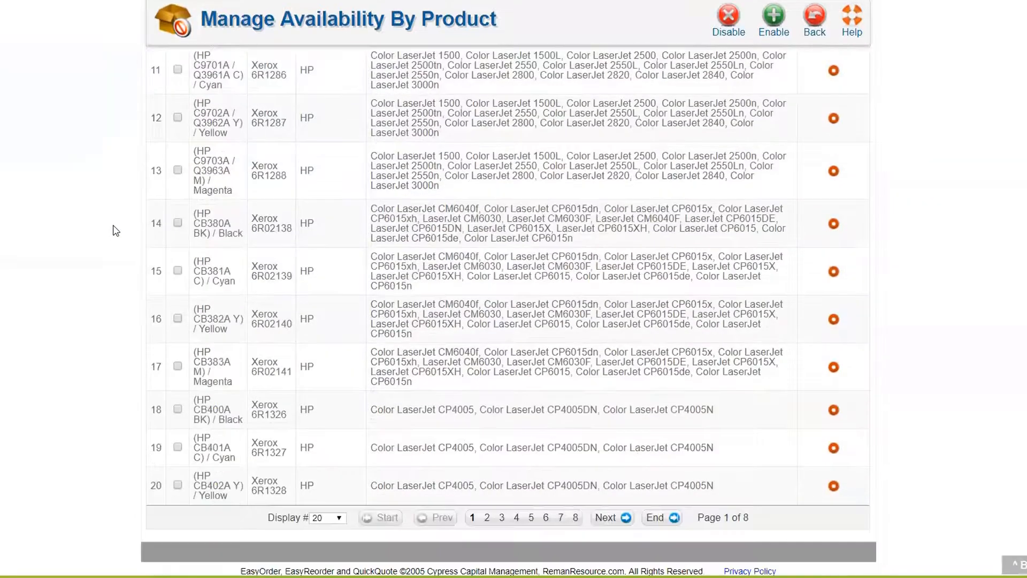
left_click(329, 518)
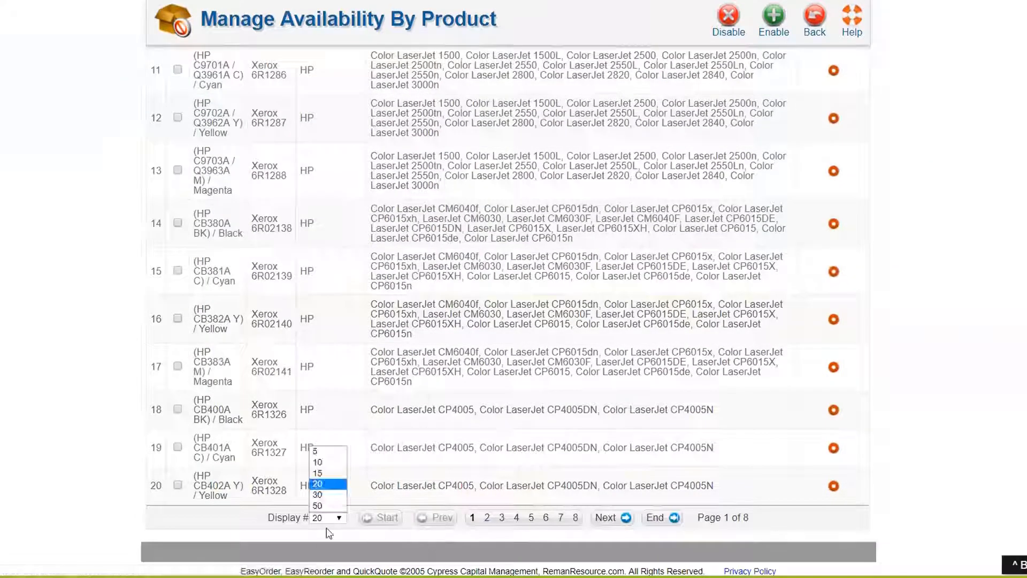
left_click(328, 508)
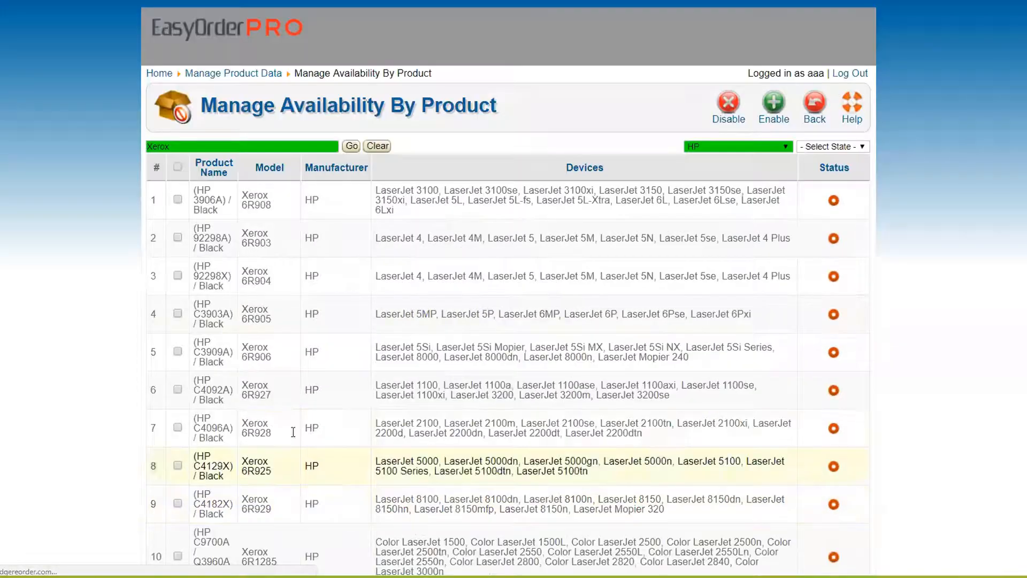
left_click(177, 167)
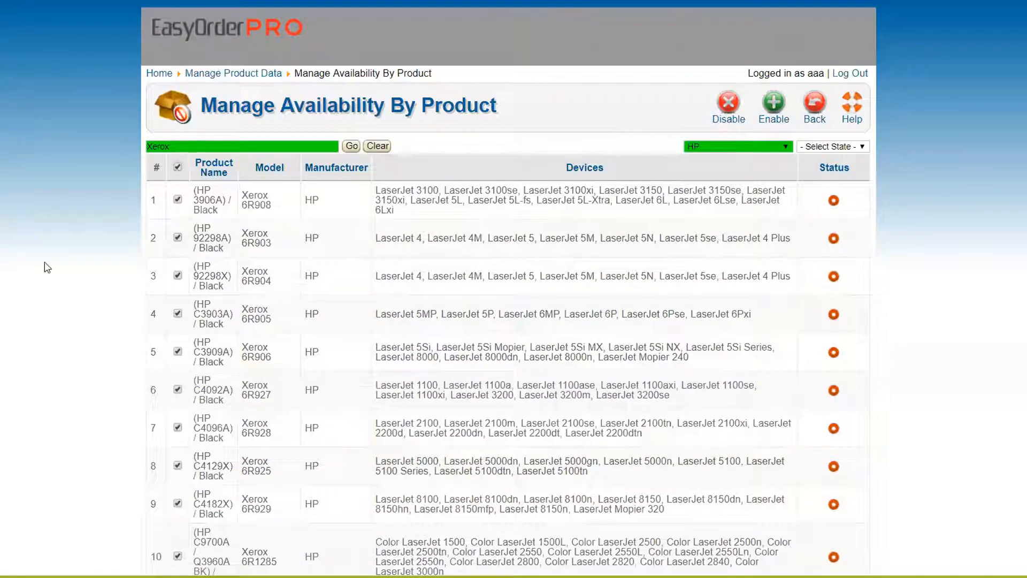
Step: Scroll through the selected HP Xerox product rows to review them
scroll(80, 294, "down", 1)
scroll(97, 305, "down", 4)
scroll(206, 190, "up", 5)
scroll(112, 324, "down", 9)
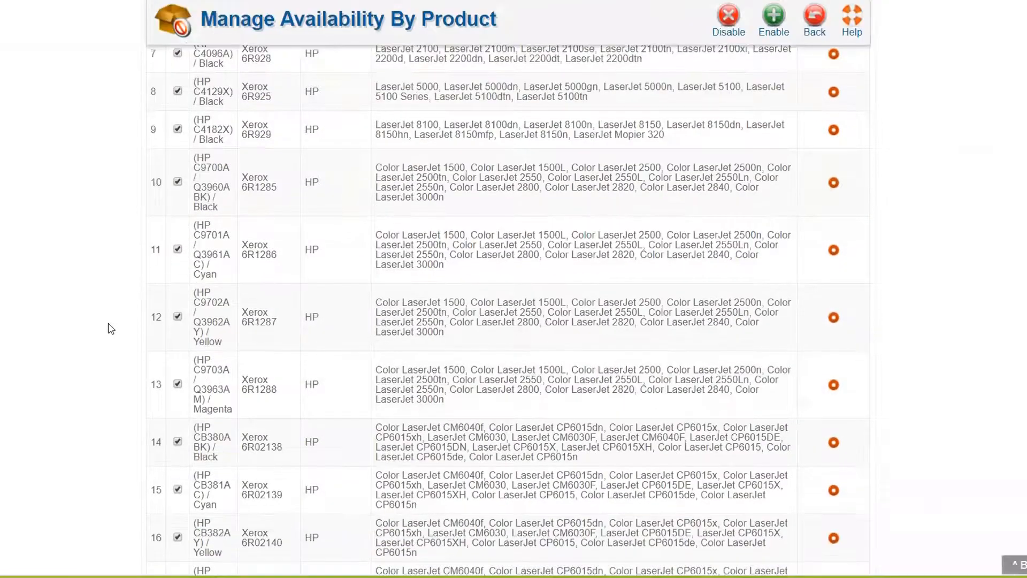
scroll(176, 192, "up", 10)
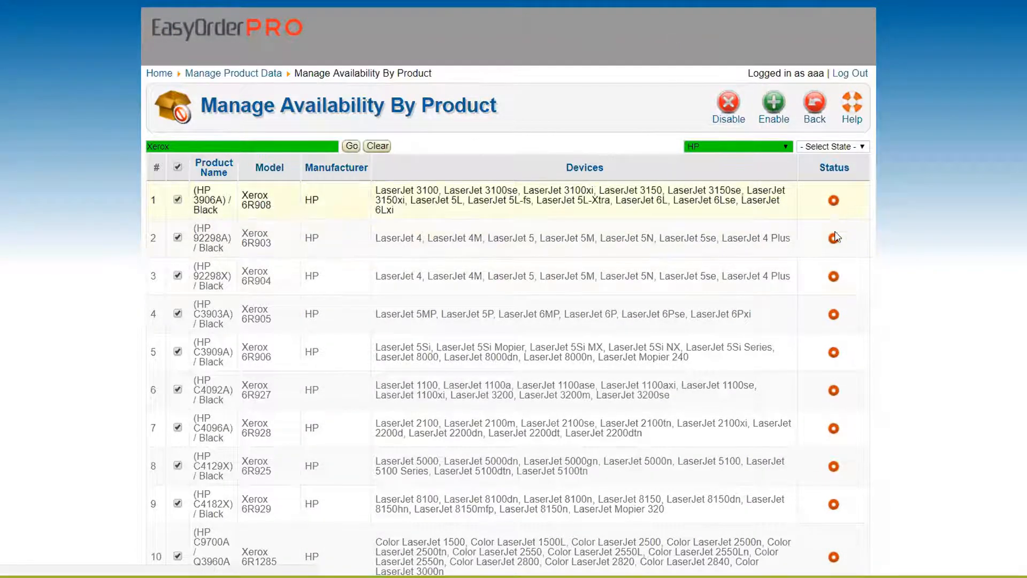
scroll(862, 435, "down", 4)
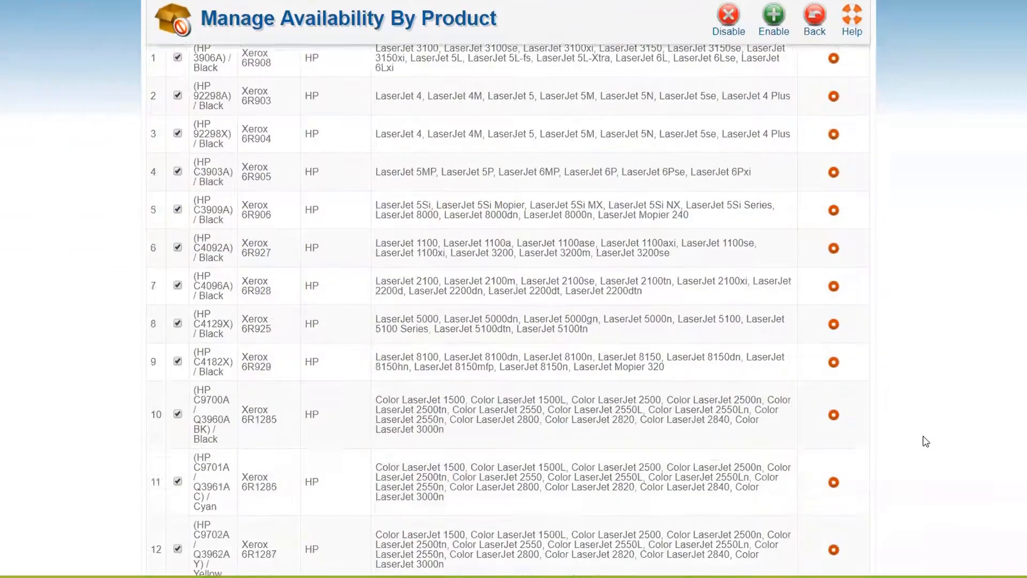
scroll(928, 440, "up", 4)
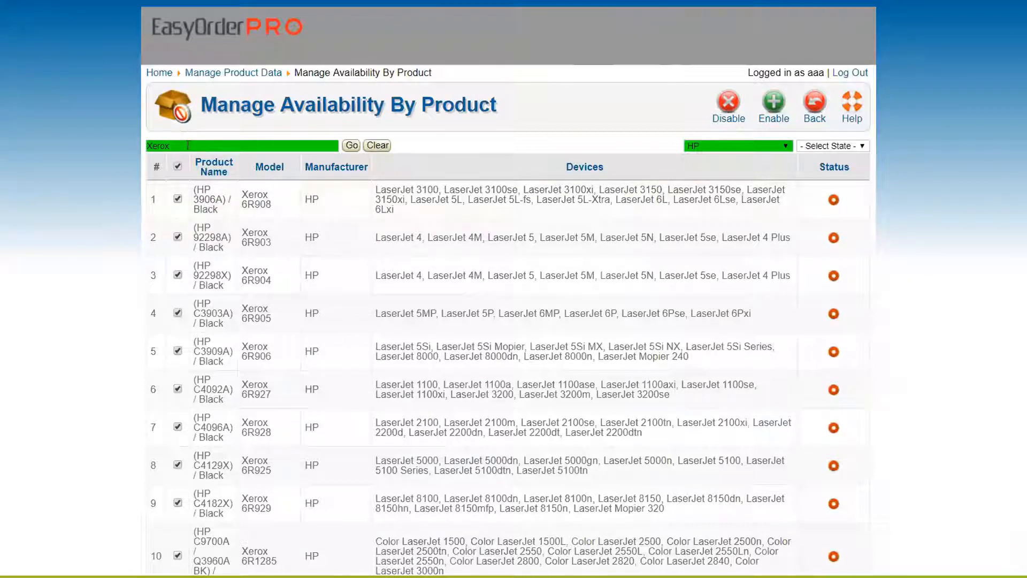
Step: Keep HP as the manufacturer filter and return to the Home welcome page
left_click_drag(188, 144, 94, 146)
left_click(737, 144)
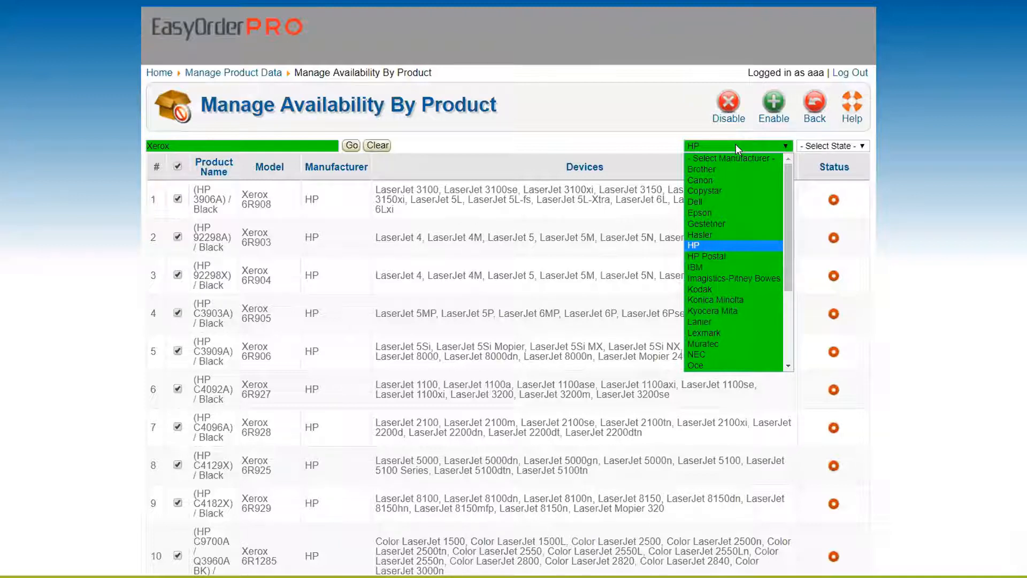
left_click(581, 116)
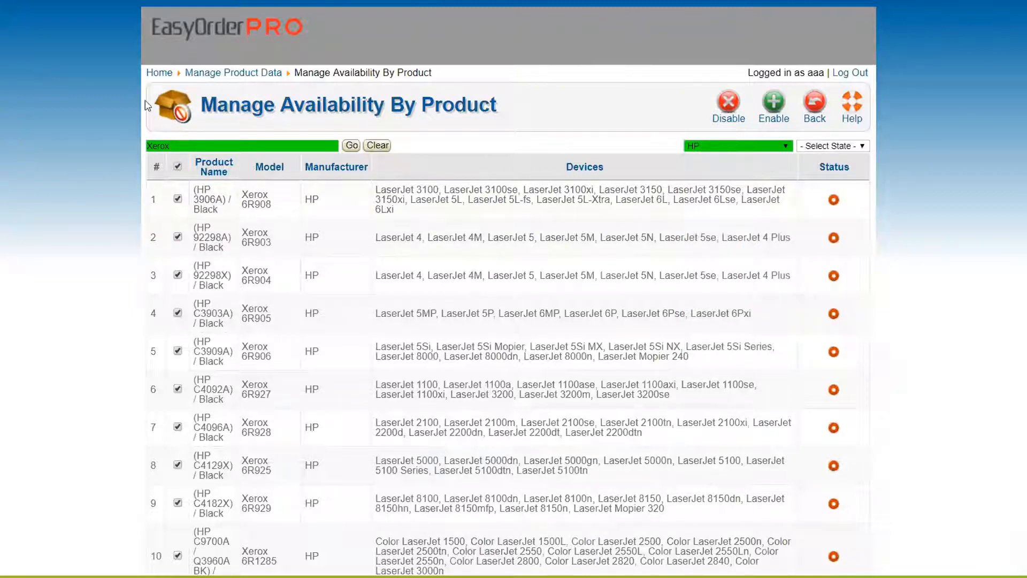
left_click(155, 73)
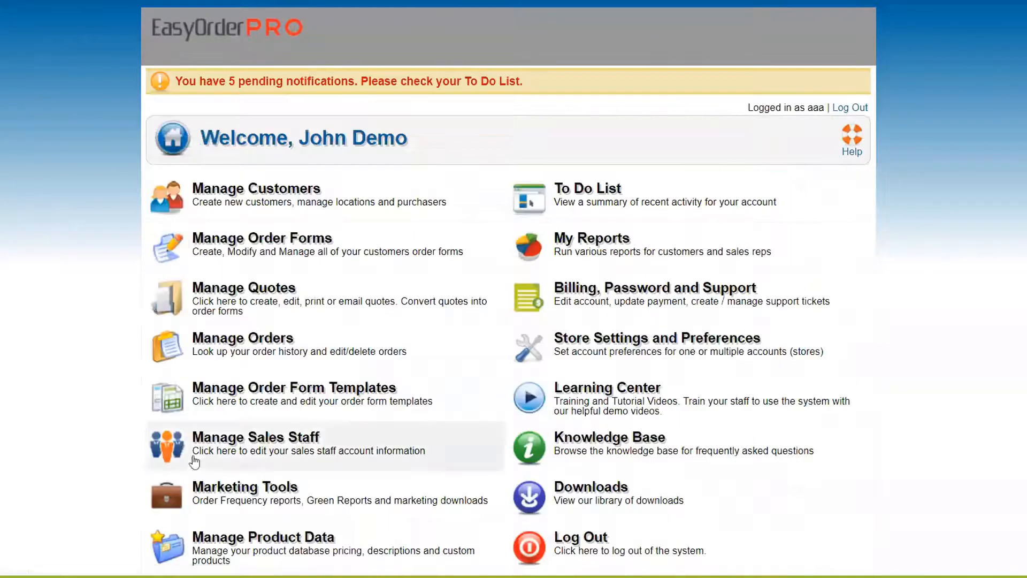
Step: Open Manage Product Data, then switch to the Home tab's Log In or Sign Up page
scroll(194, 462, "down", 1)
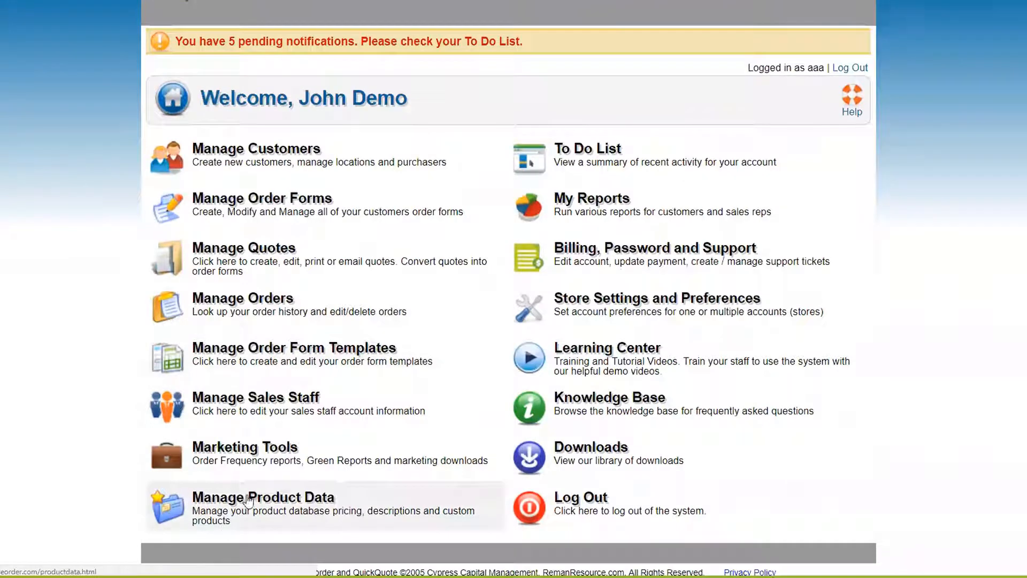
left_click(248, 502)
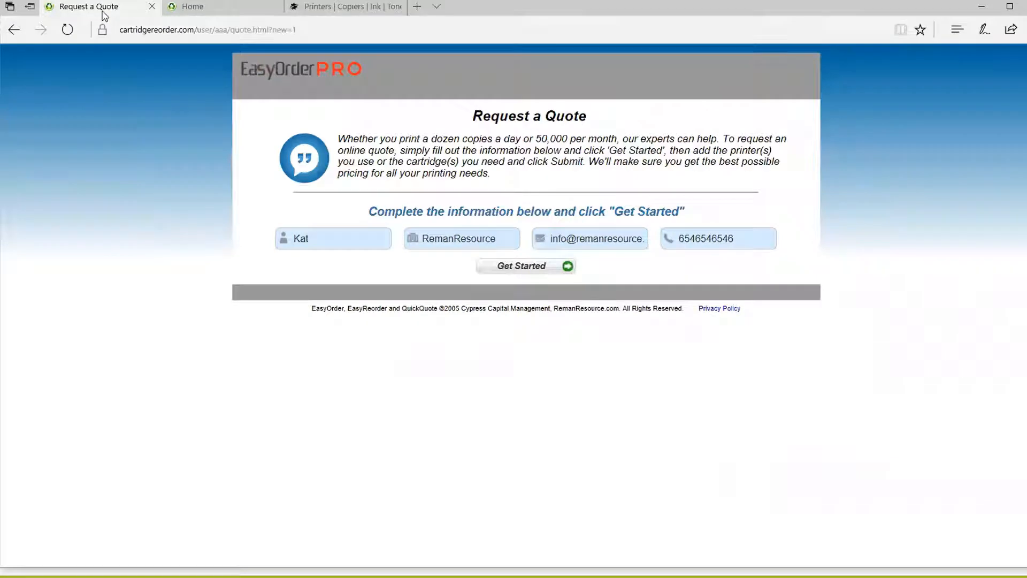
left_click(210, 16)
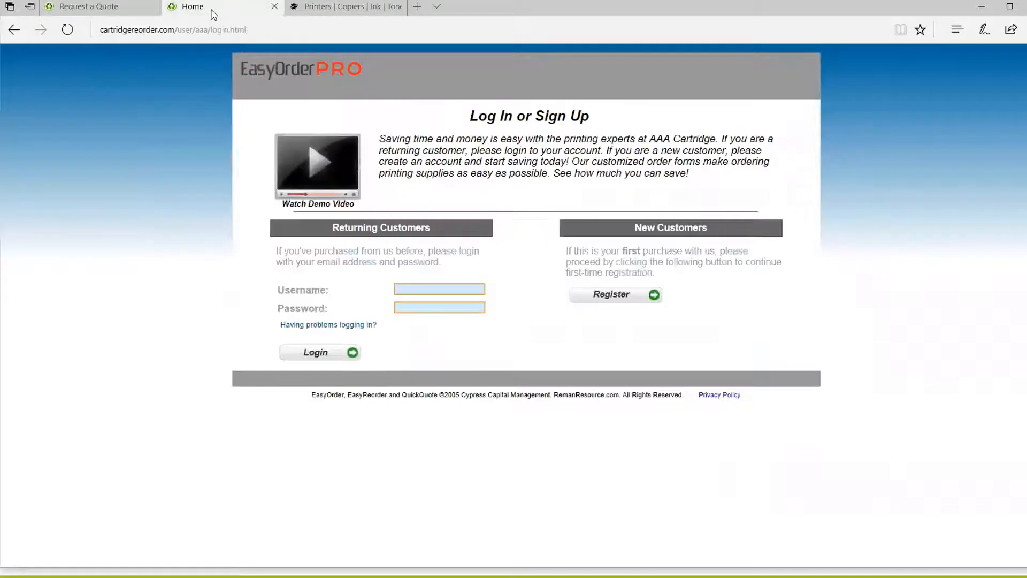
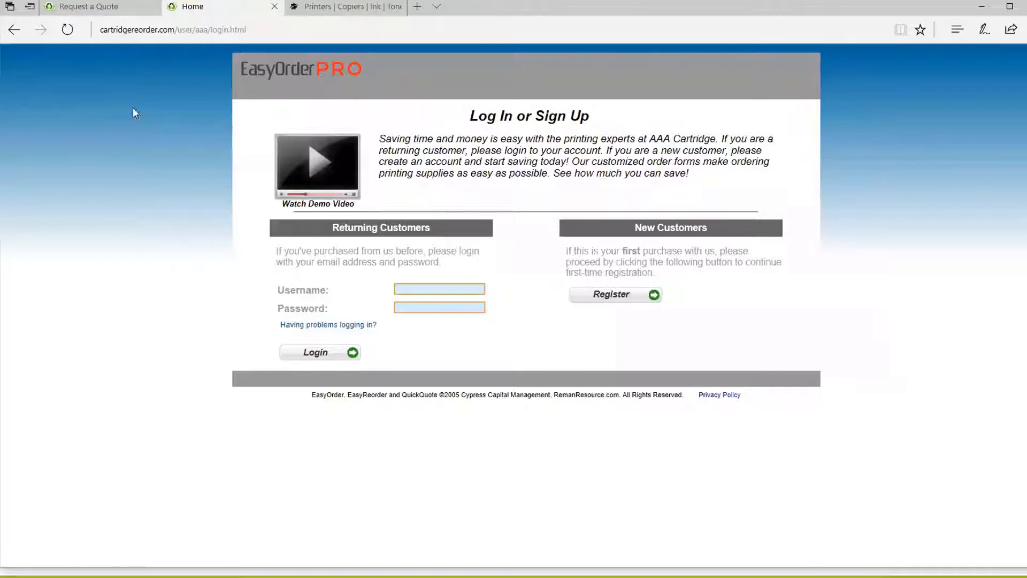
Step: Flip between the Request a Quote, Cartridge World about-us and EasyOrder login pages
left_click(102, 10)
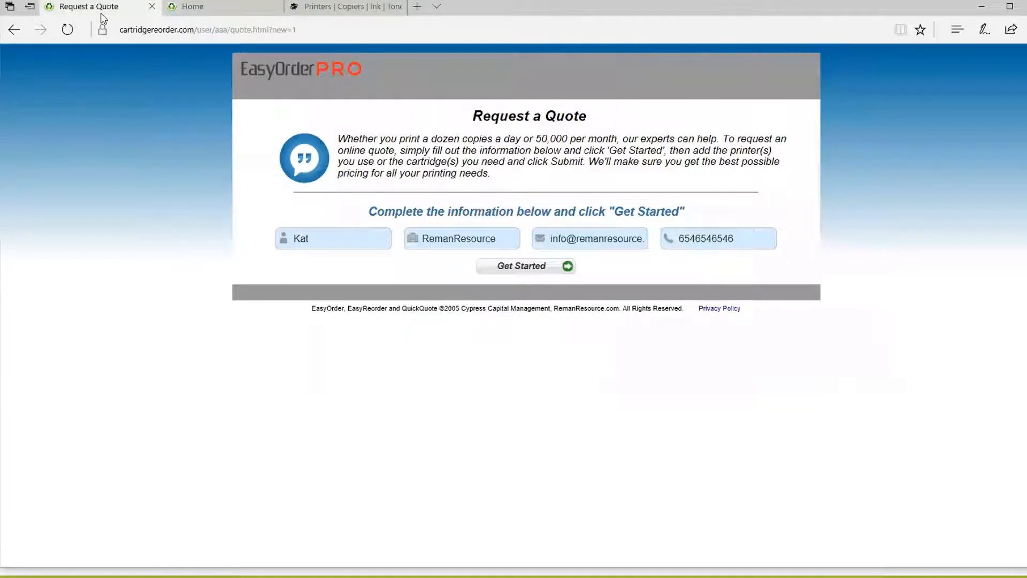
left_click(206, 12)
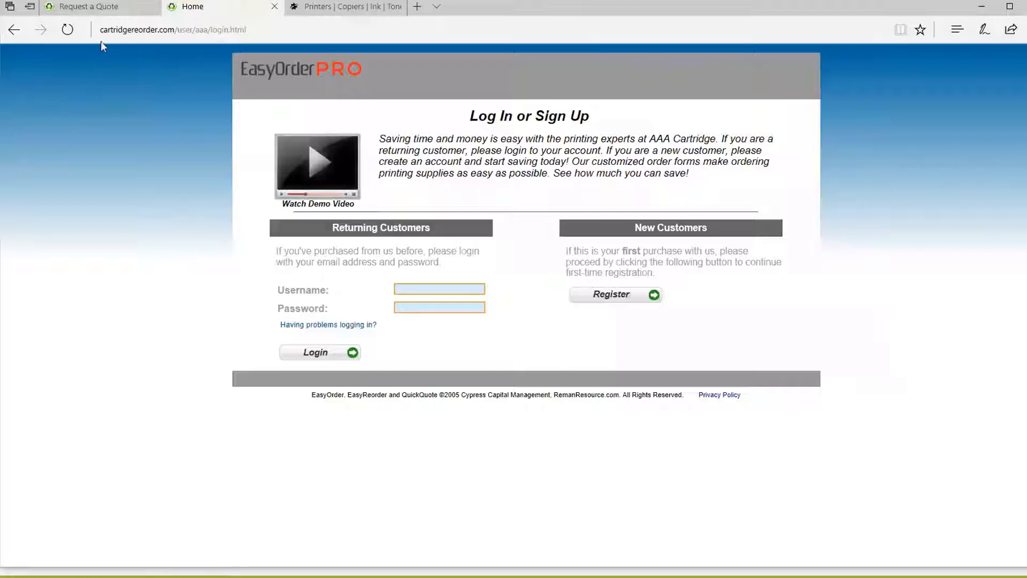
left_click(85, 7)
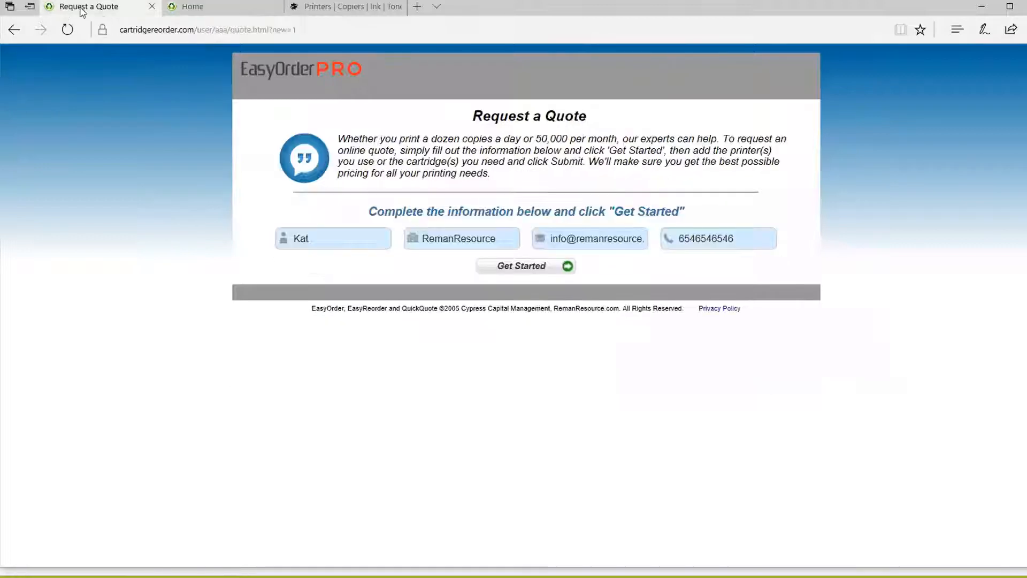
left_click(211, 9)
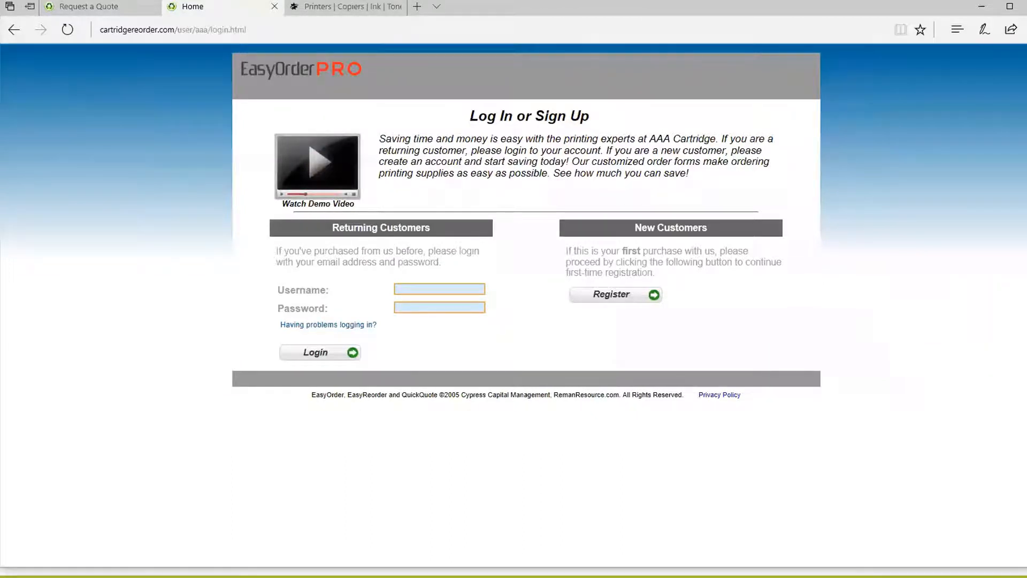
left_click(345, 6)
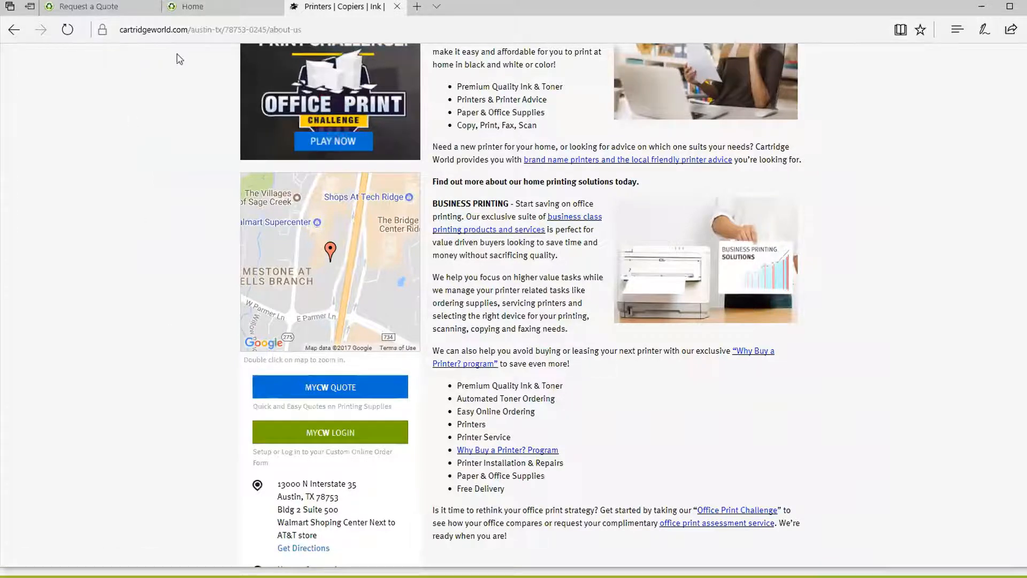
left_click(192, 11)
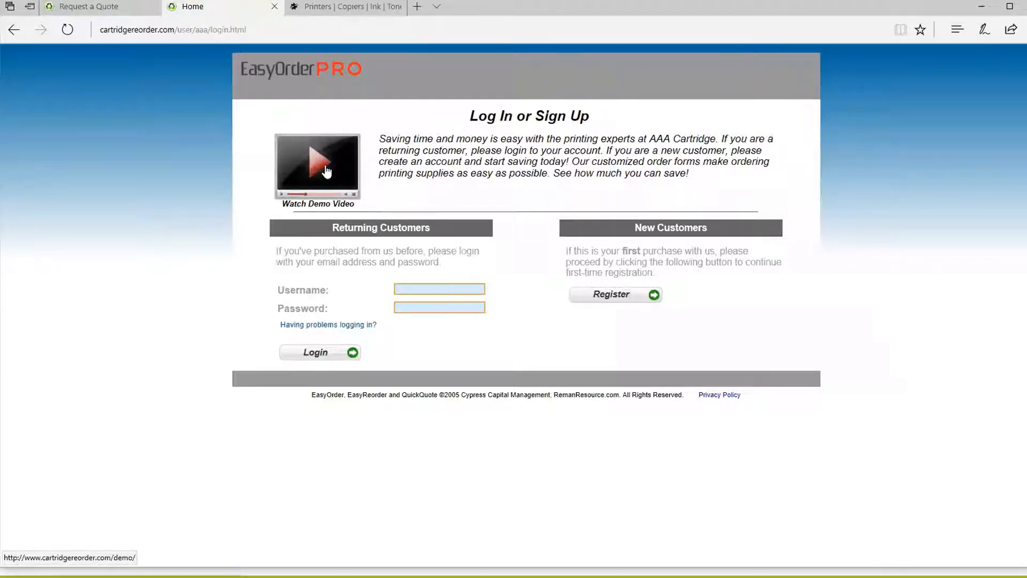
Step: Play the EasyOrder demo video, lower its volume, then close it
left_click(326, 171)
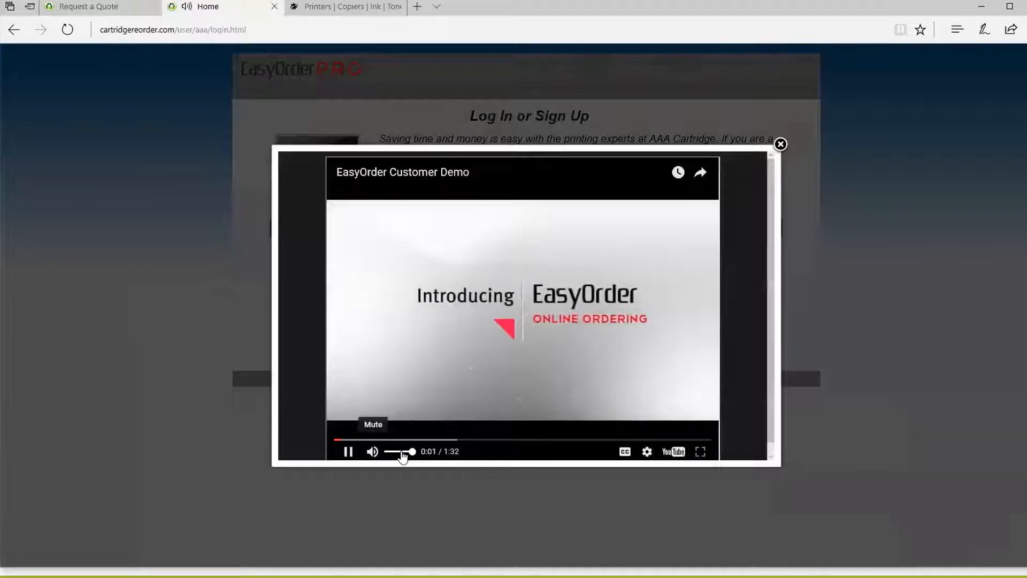
left_click_drag(402, 453, 395, 452)
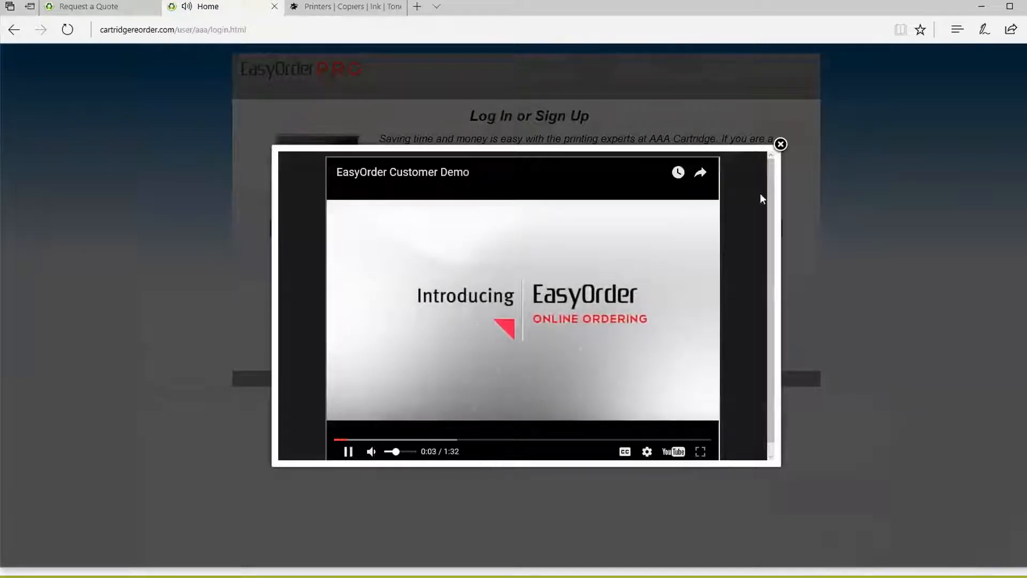
left_click(781, 144)
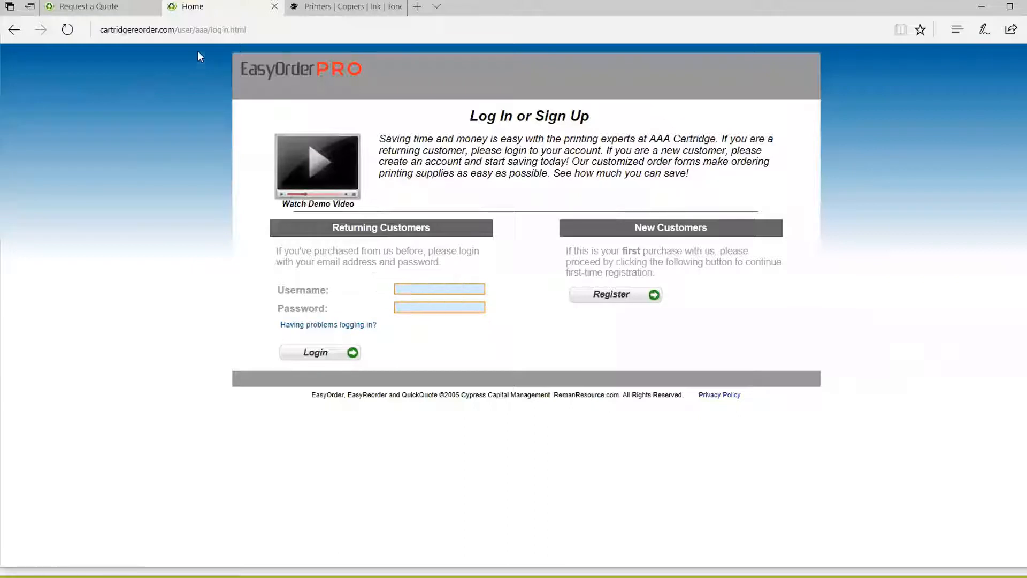
Step: Check the login page address, then register to load the empty Create Your Account form
left_click_drag(116, 29, 269, 30)
left_click(87, 177)
left_click(615, 297)
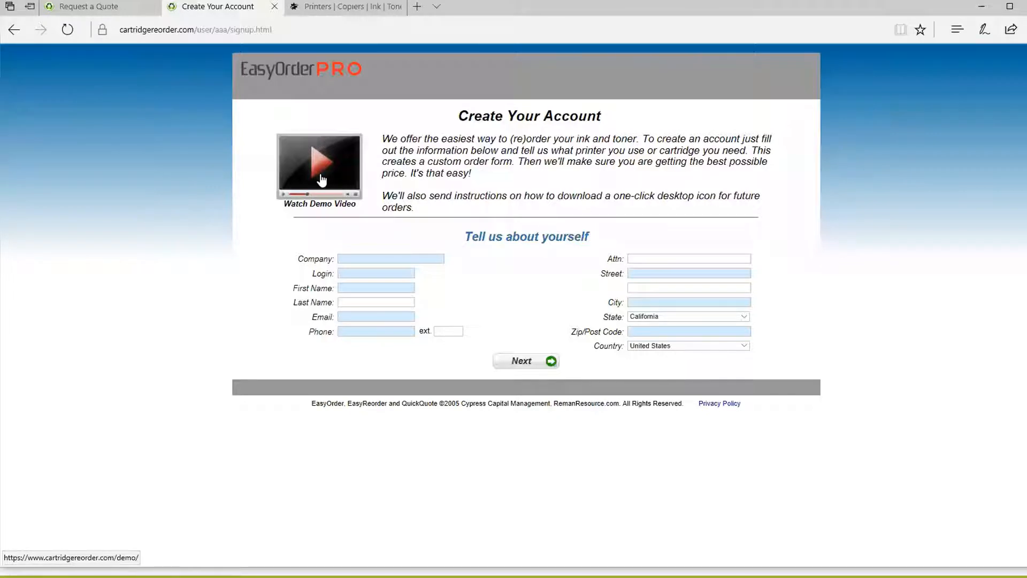
left_click(209, 30)
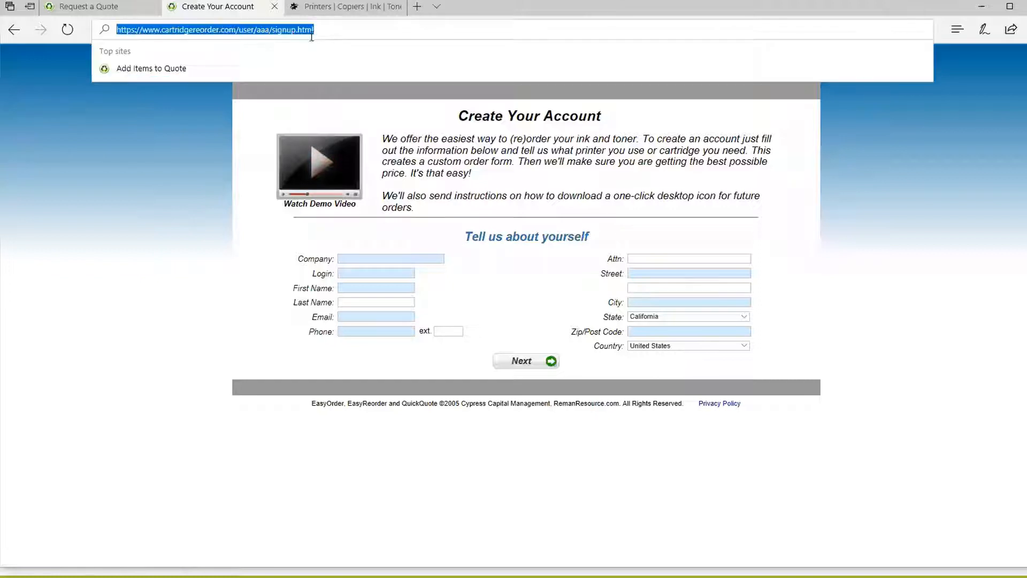
left_click(147, 224)
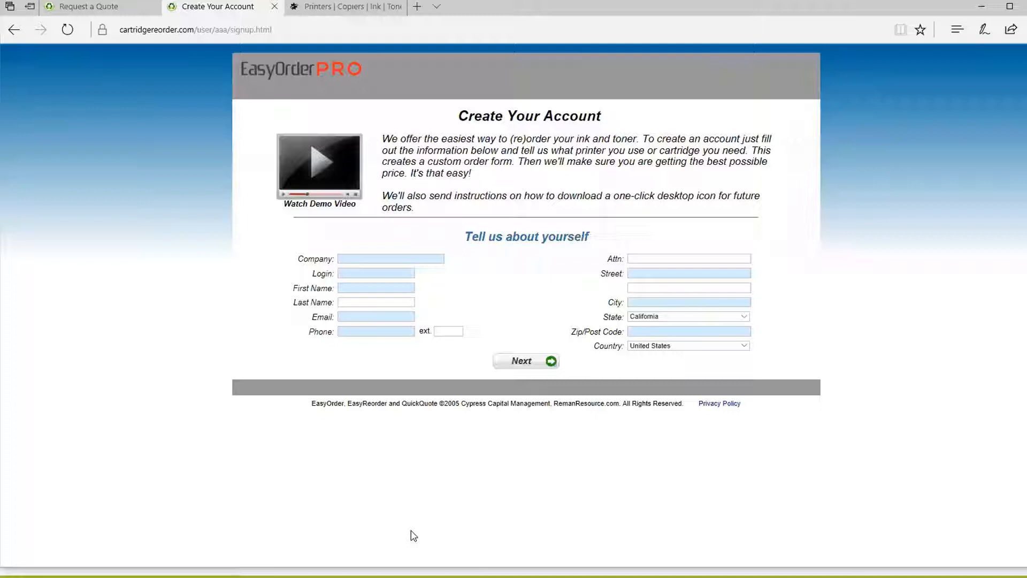
left_click(319, 17)
scroll(187, 370, "up", 10)
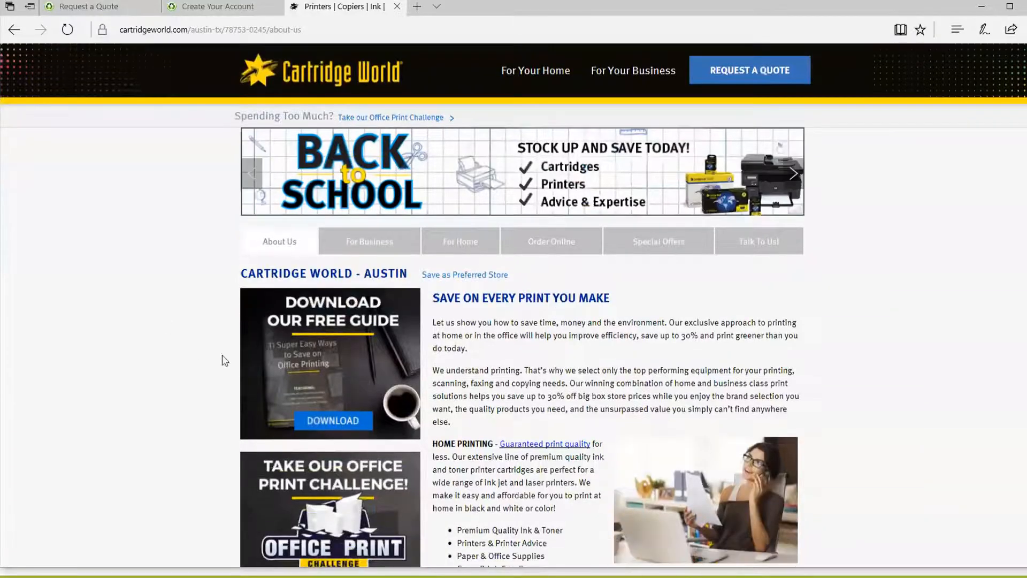
scroll(225, 361, "down", 10)
scroll(172, 356, "up", 7)
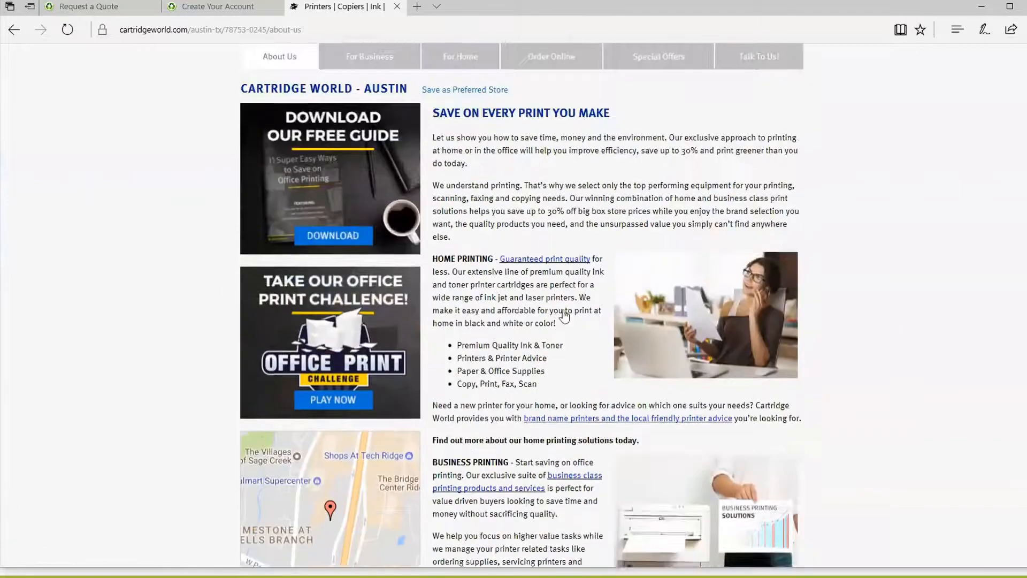
scroll(564, 316, "up", 1)
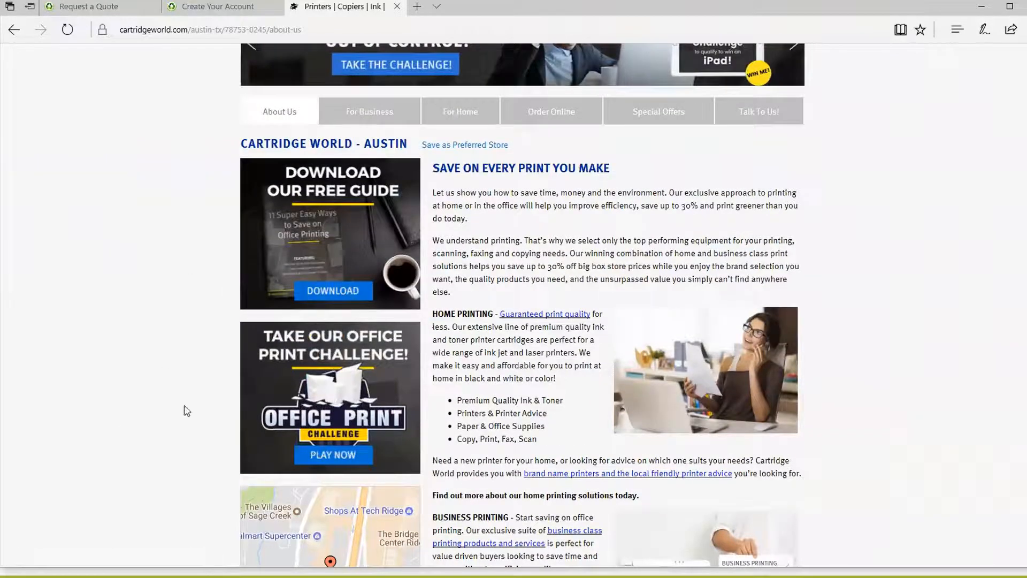
scroll(187, 411, "up", 3)
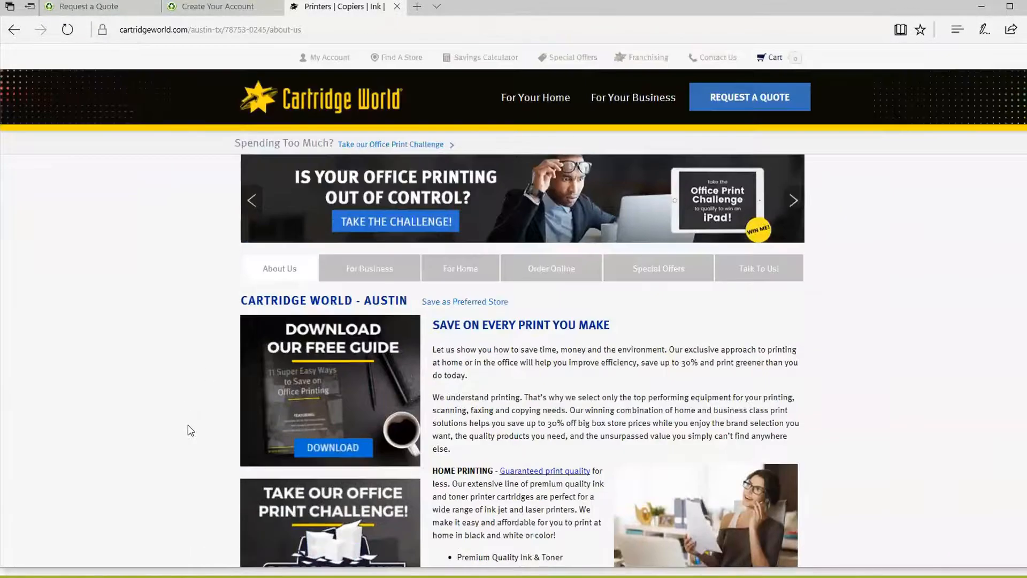
left_click(190, 7)
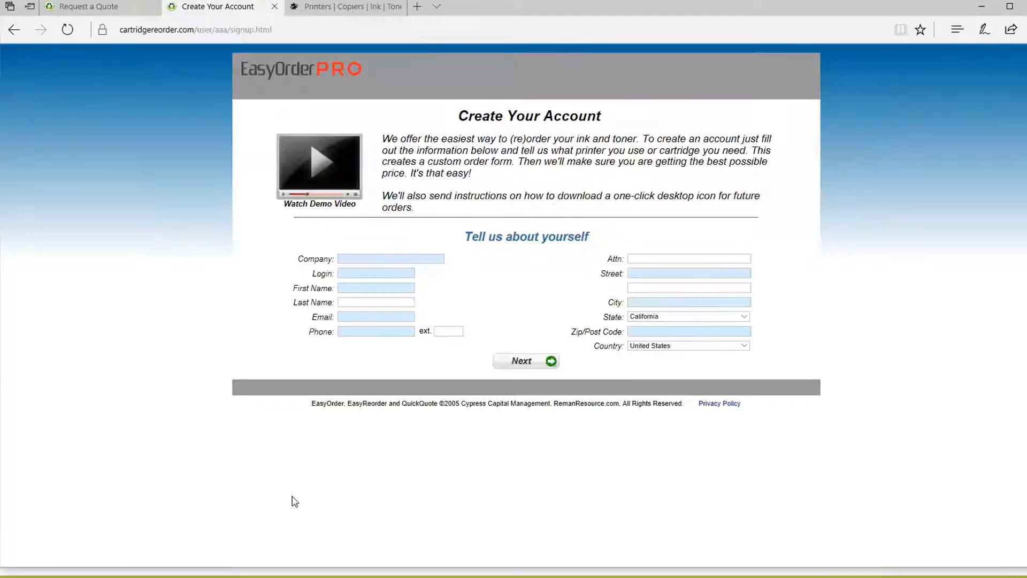
Step: Review the Request a Quote page's web address, then return to the Create Your Account tab
left_click(107, 8)
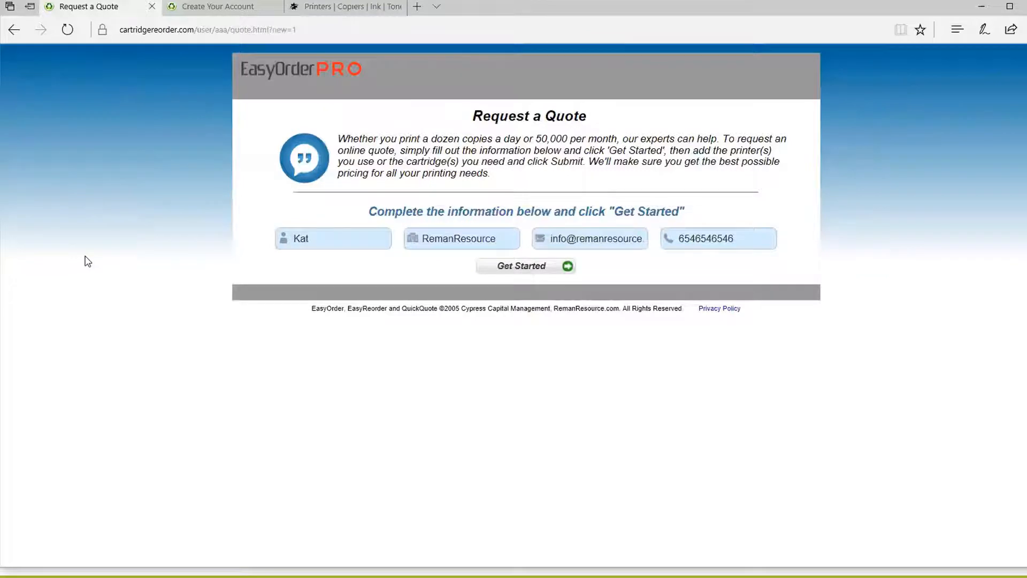
left_click(316, 30)
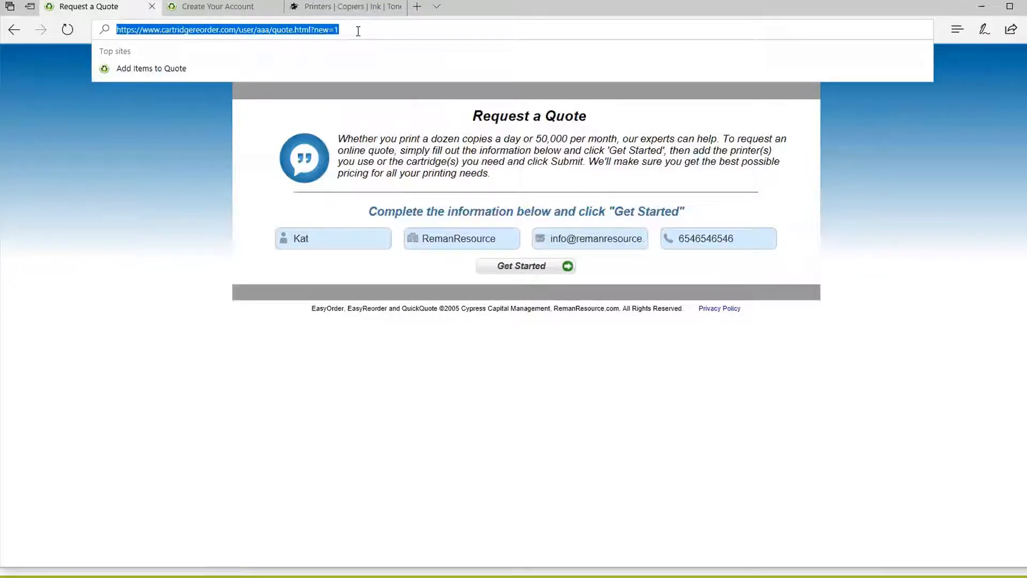
left_click(118, 204)
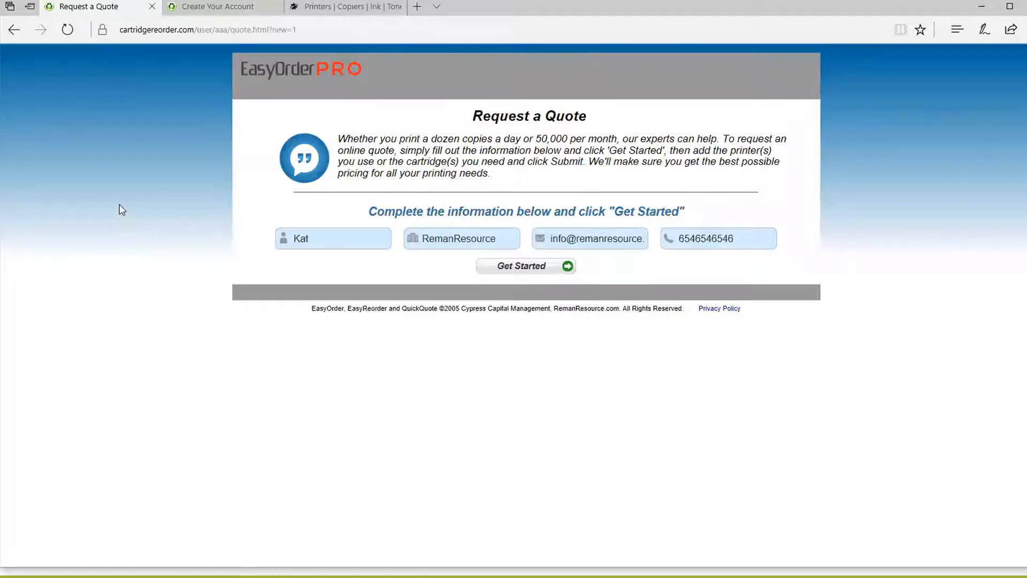
left_click(267, 29)
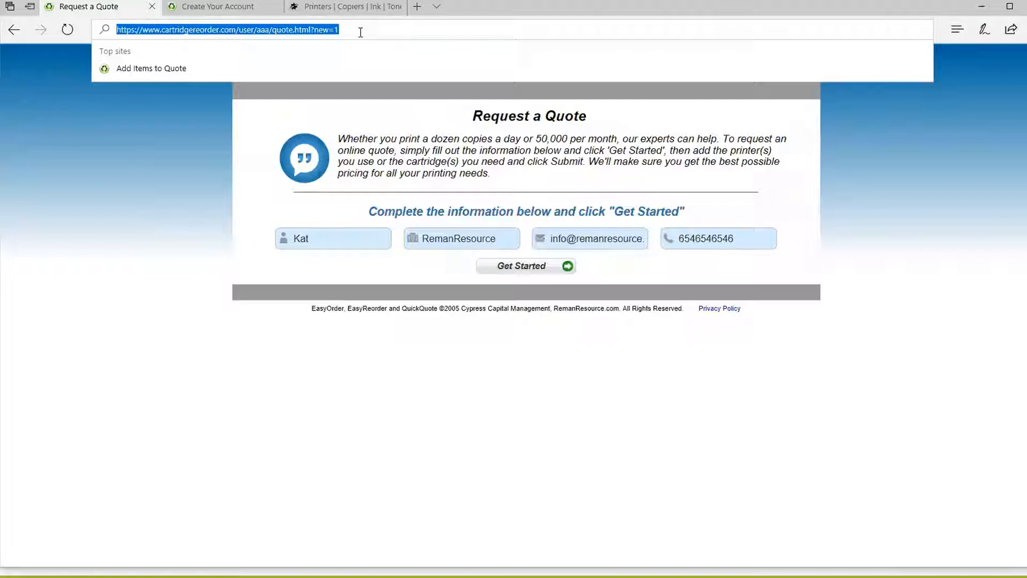
left_click(153, 257)
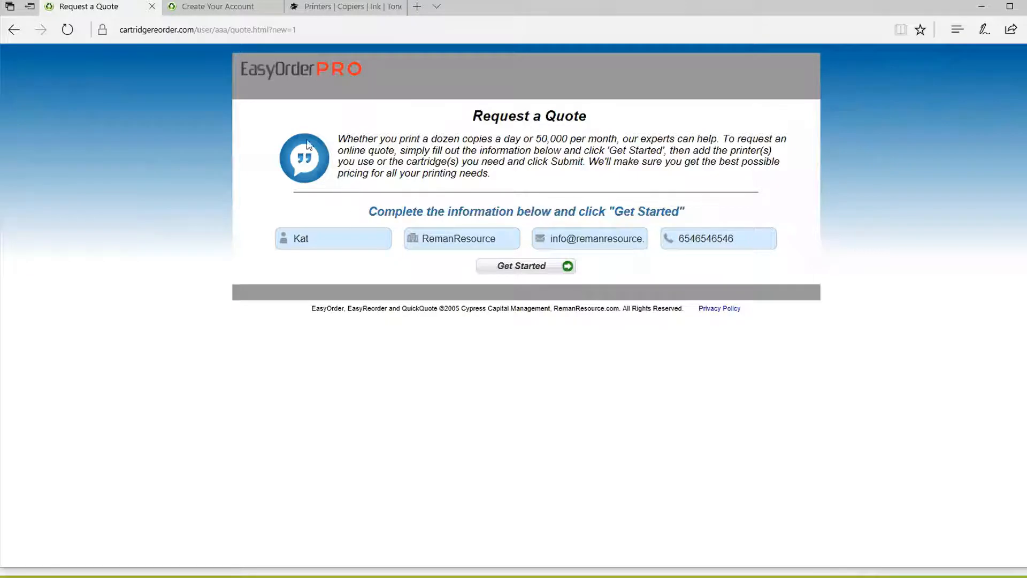
left_click(193, 8)
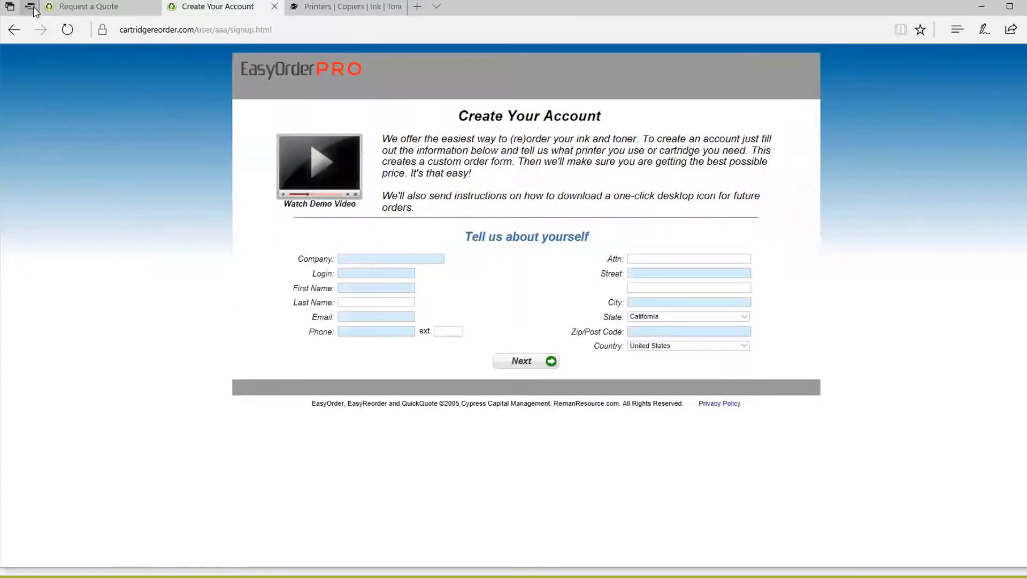
Step: Switch back to the Request a Quote page
left_click(45, 7)
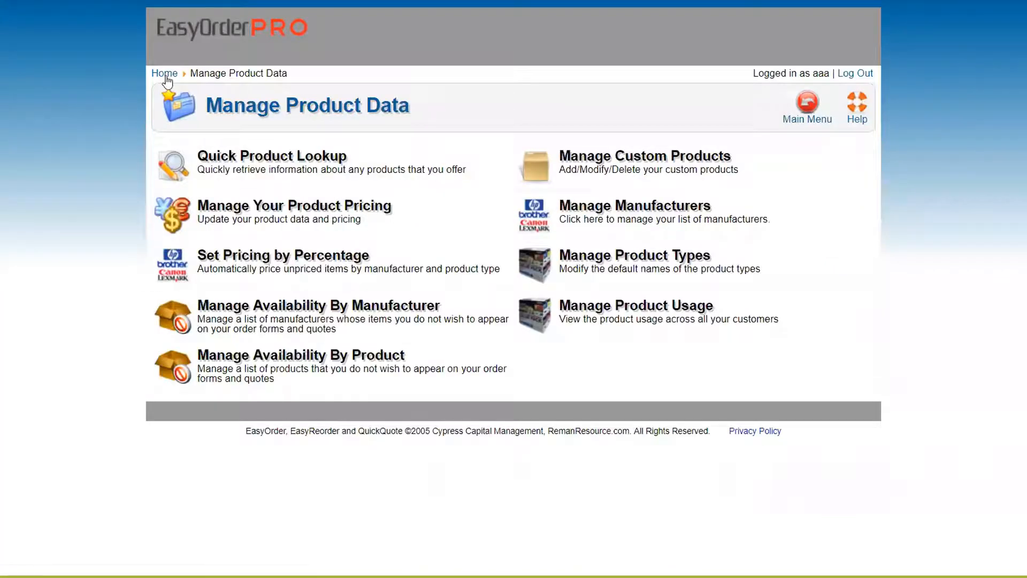
Step: From Home, glance at Manage Orders, then start a New quote under Manage Quotes
left_click(166, 73)
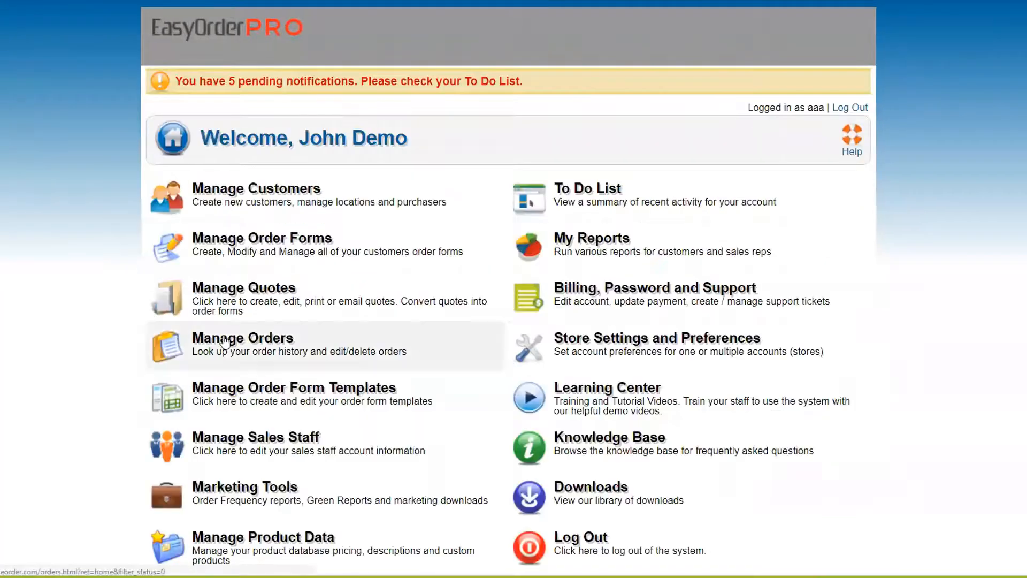
left_click(225, 341)
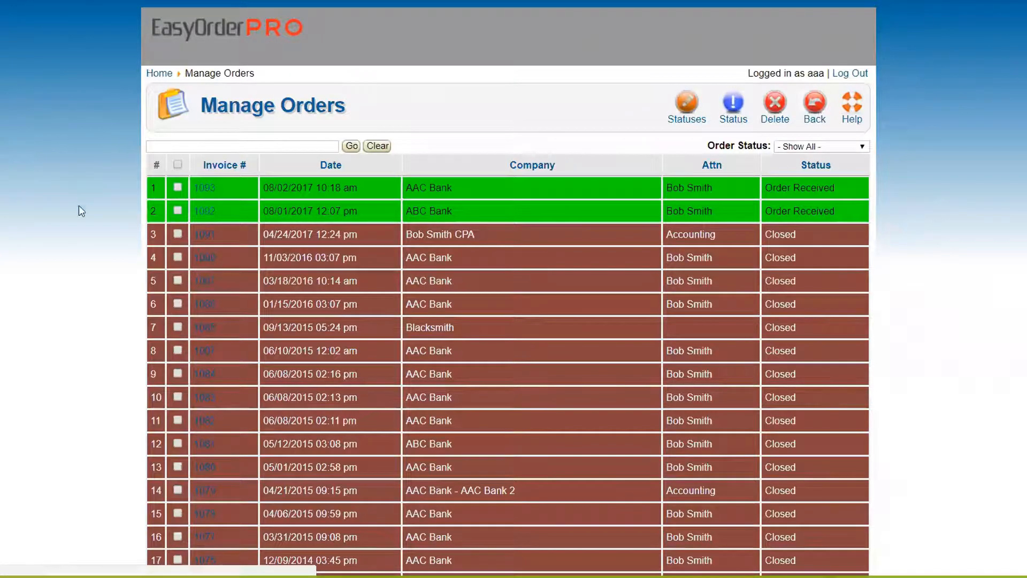
key("alt+Left")
left_click(202, 291)
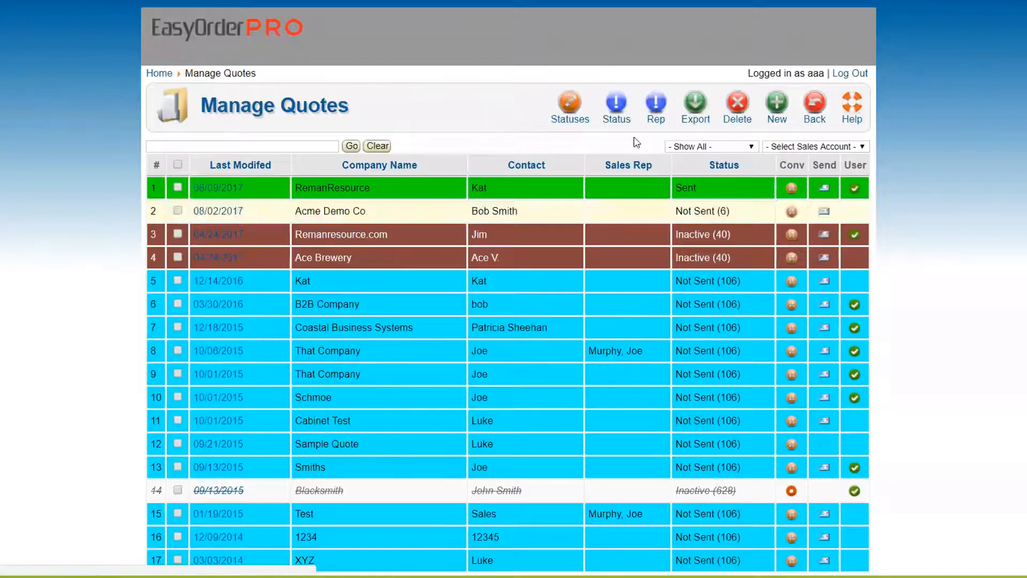
left_click(777, 103)
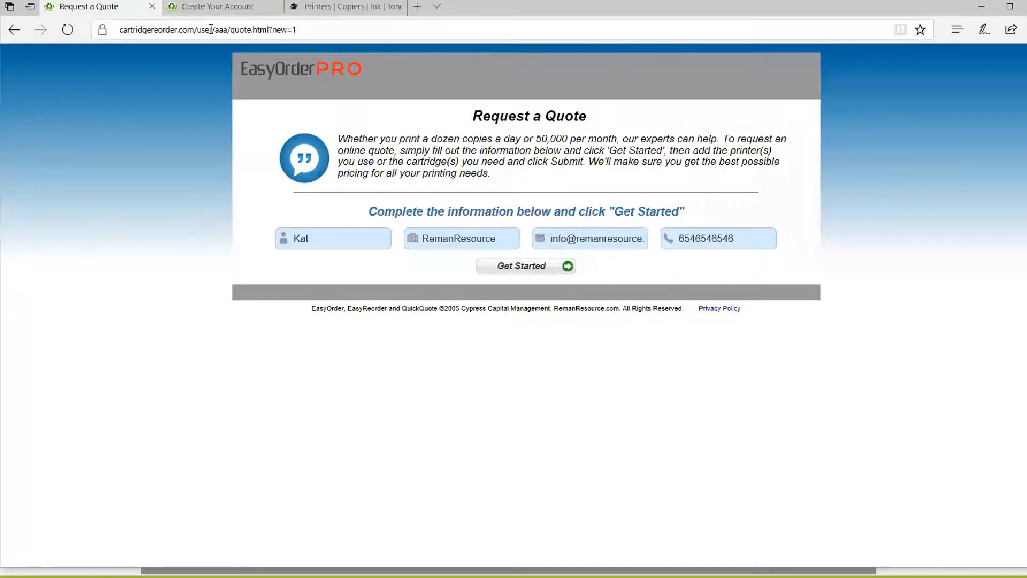
Step: Select the quote page address, then switch to the Cartridge World Austin about-us page
left_click(348, 32)
left_click_drag(349, 32, 110, 24)
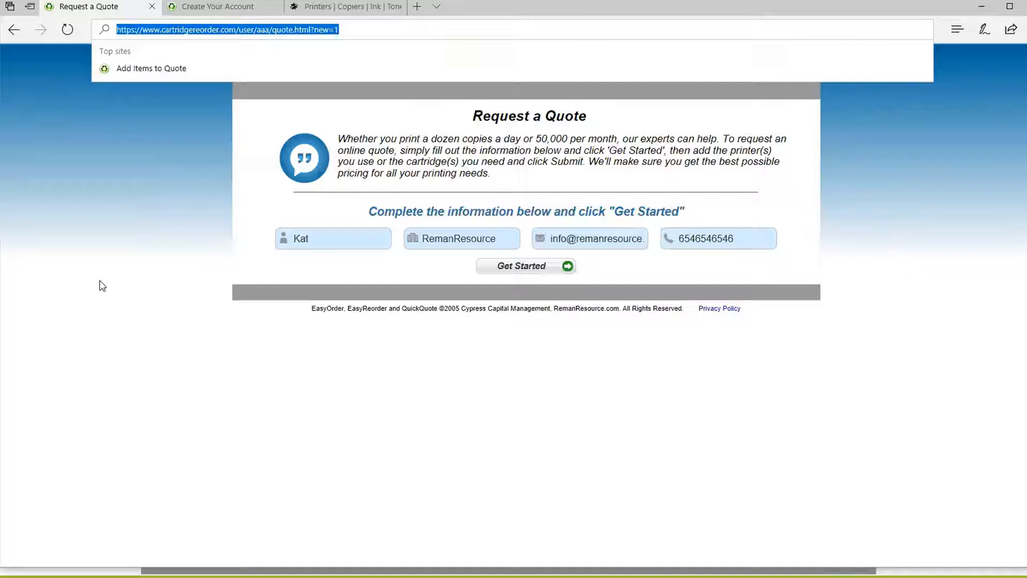
left_click(348, 8)
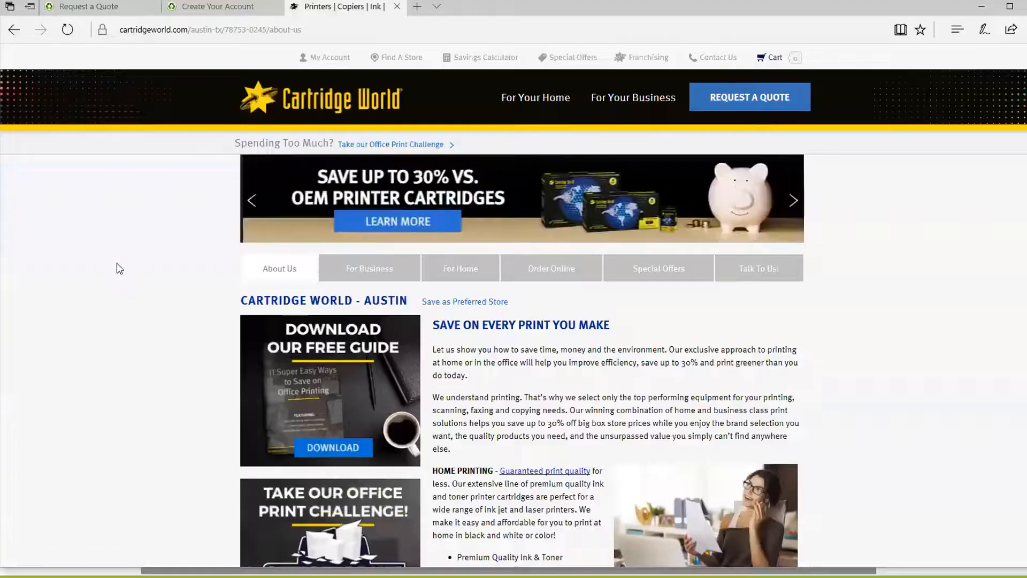
Step: Scroll down to the map and open the MYCW QUOTE request page in a new tab
scroll(117, 266, "down", 1)
scroll(139, 249, "down", 8)
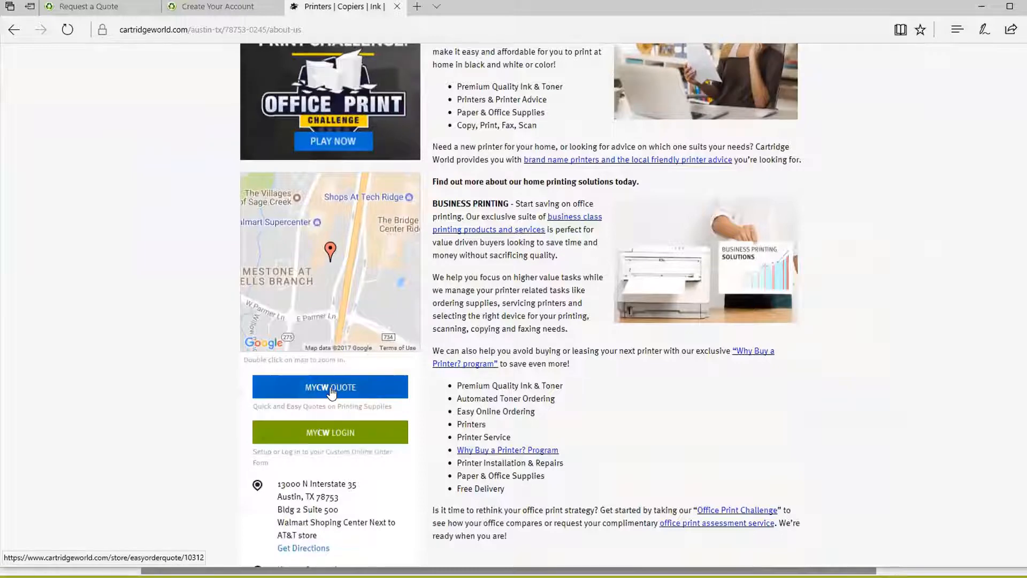
left_click(332, 392)
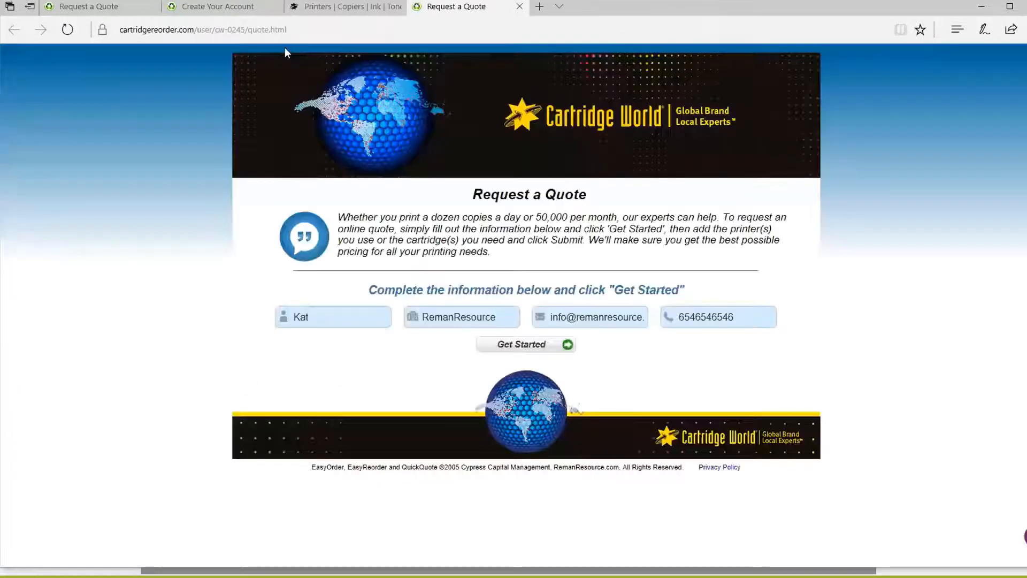
Step: Select the quick-quote page address and close the duplicate quote-request tab
left_click(241, 30)
left_click(109, 238)
left_click(519, 7)
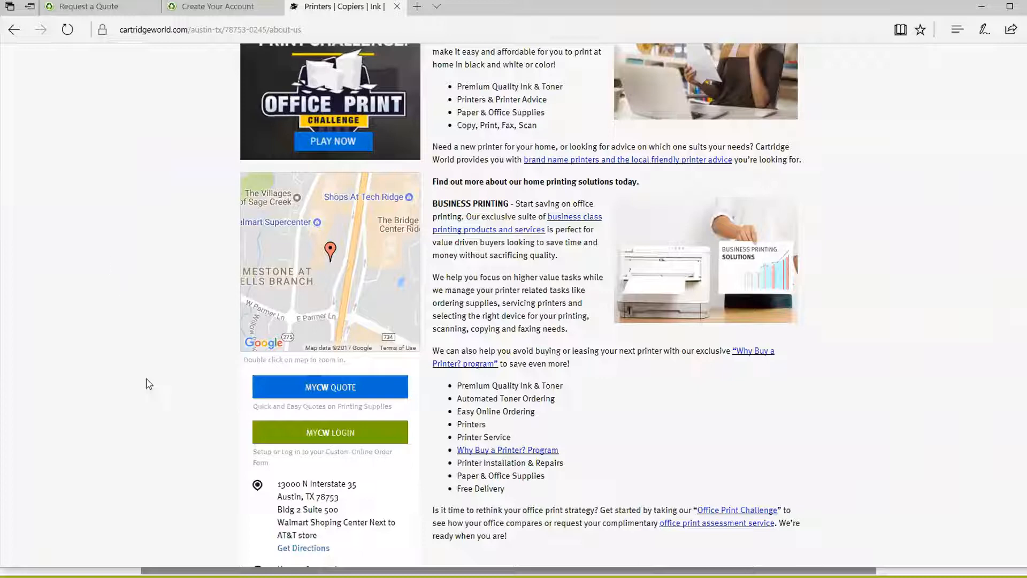
Step: Reopen MYCW QUOTE, select its full address, then return to the EasyOrder Add Quote Form
left_click(353, 395)
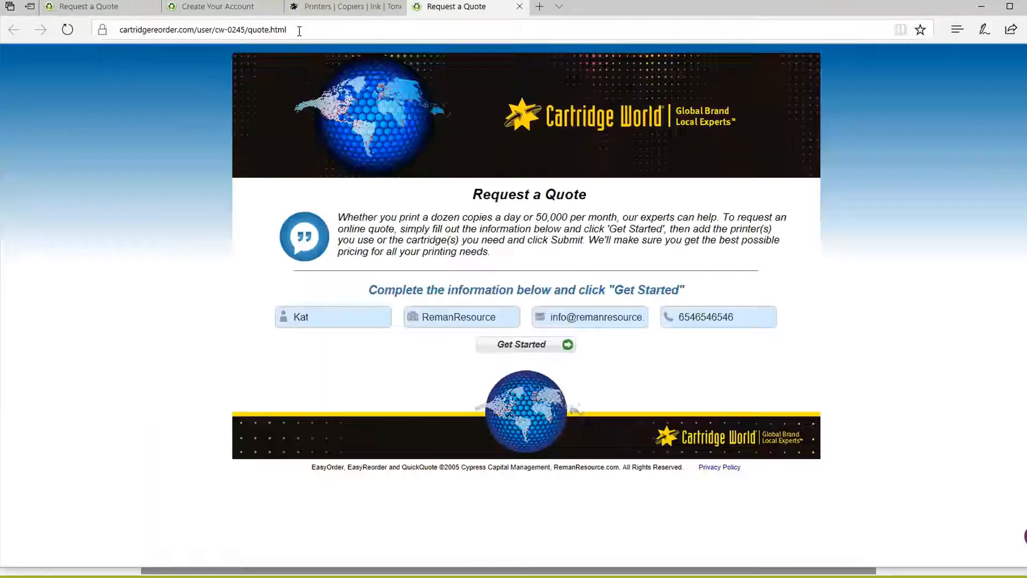
left_click_drag(300, 29, 121, 21)
left_click_drag(329, 30, 119, 29)
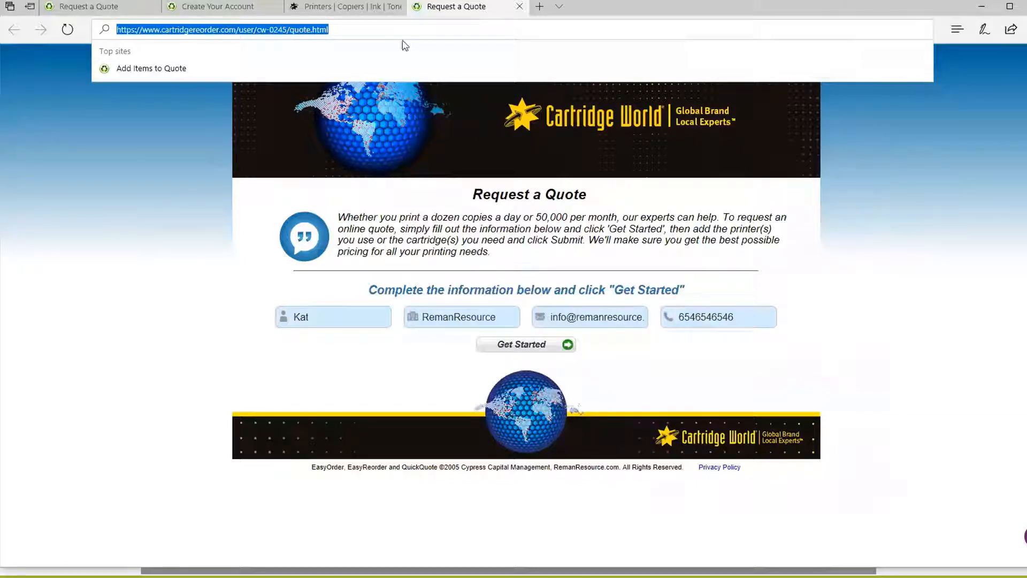
left_click(374, 7)
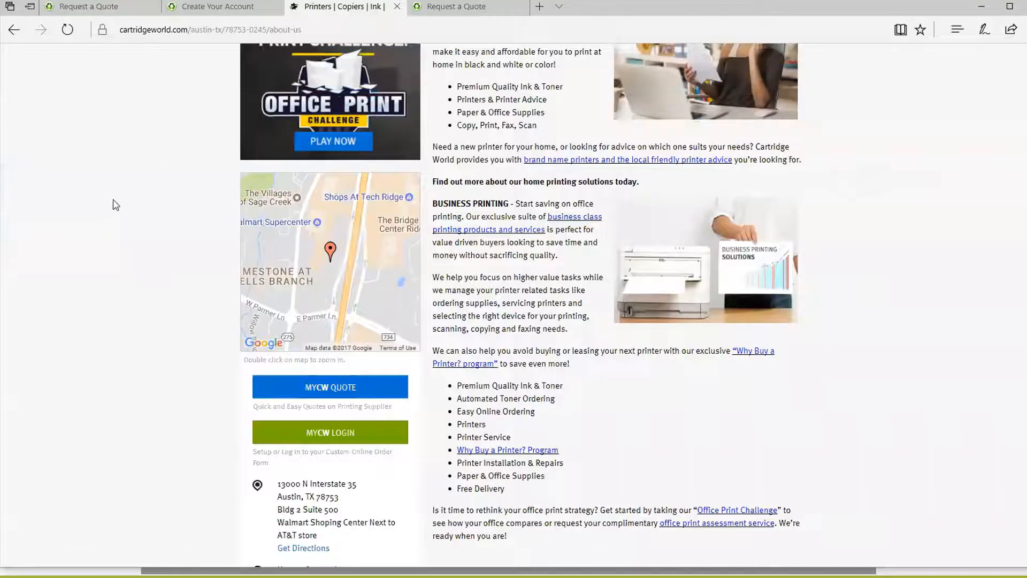
left_click(136, 8)
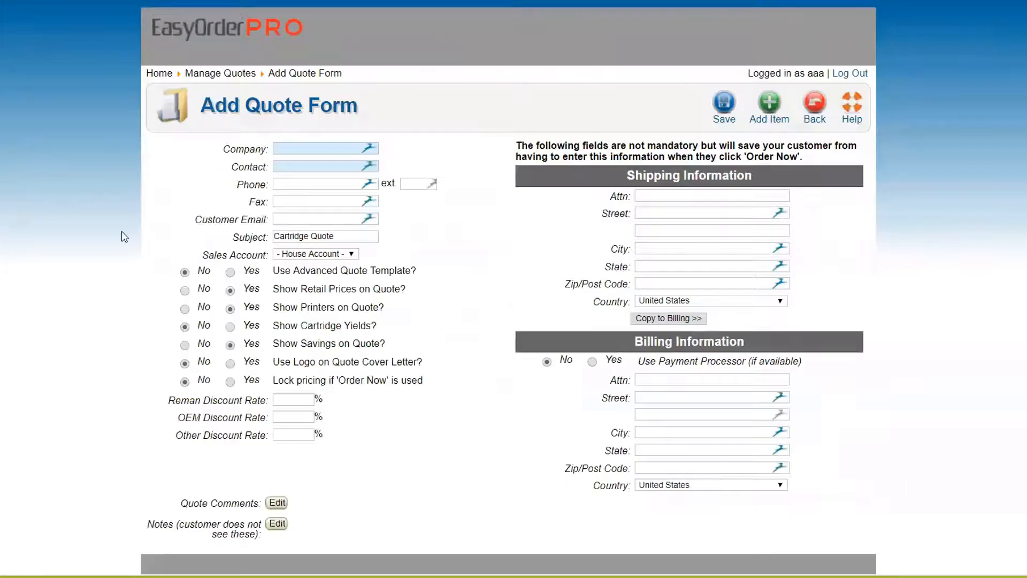
Step: Back out of the Add Quote Form to Manage Quotes, then go to the Home dashboard
left_click(818, 110)
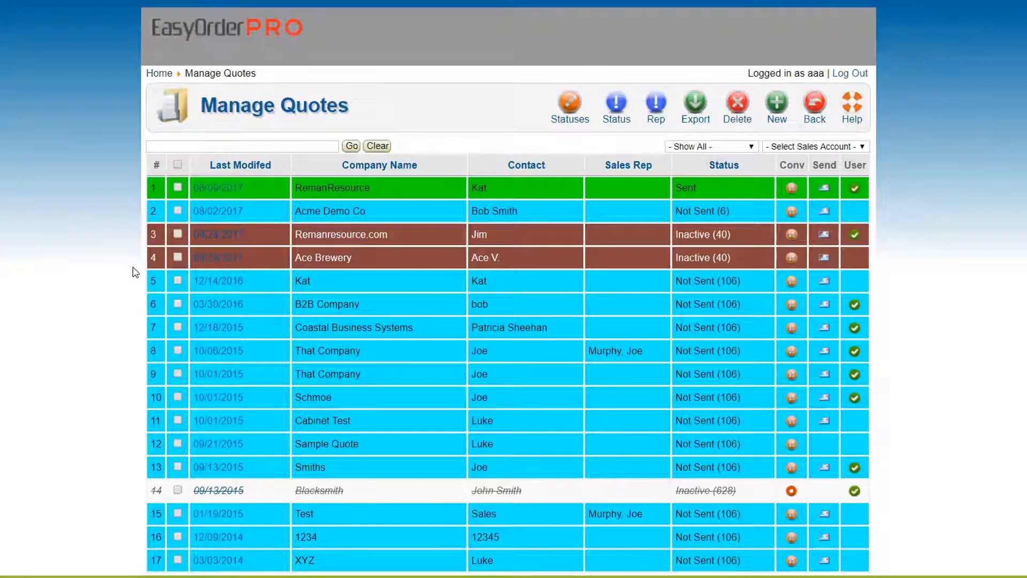
left_click(158, 74)
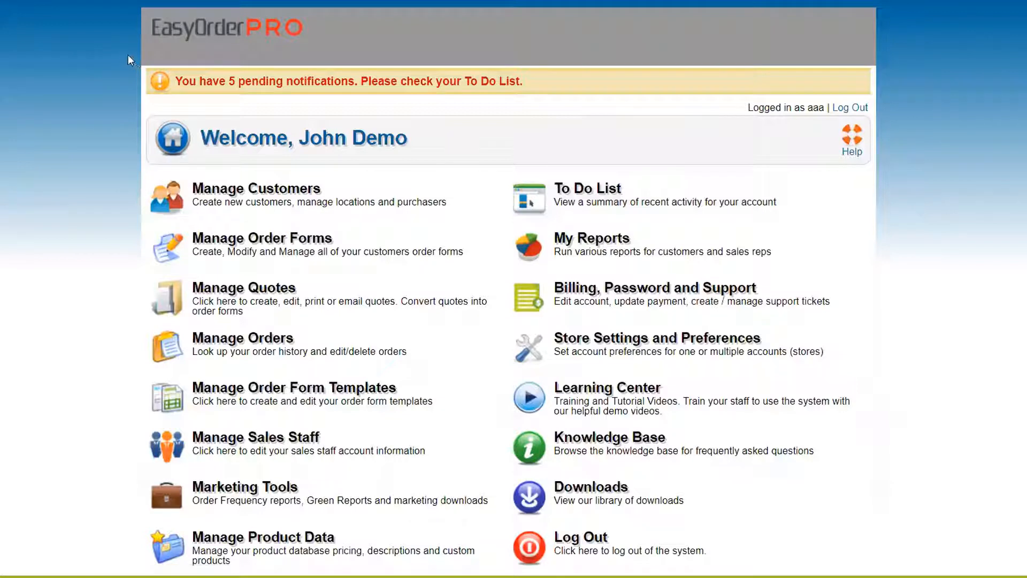
key("super")
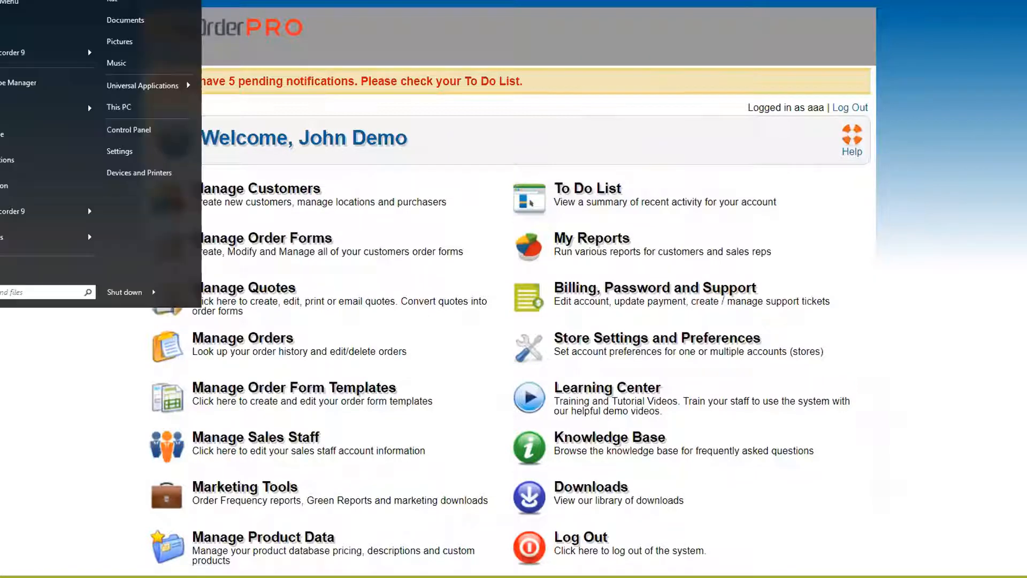
key("Escape")
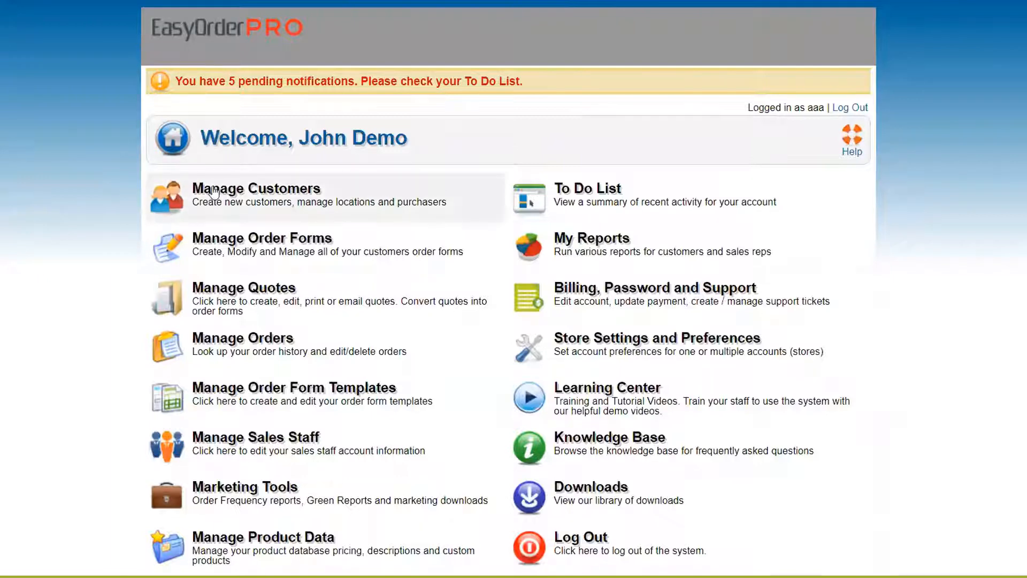
Step: Open AAC Bank from Manage Customers, view its street suggestions, then cancel without saving
left_click(248, 195)
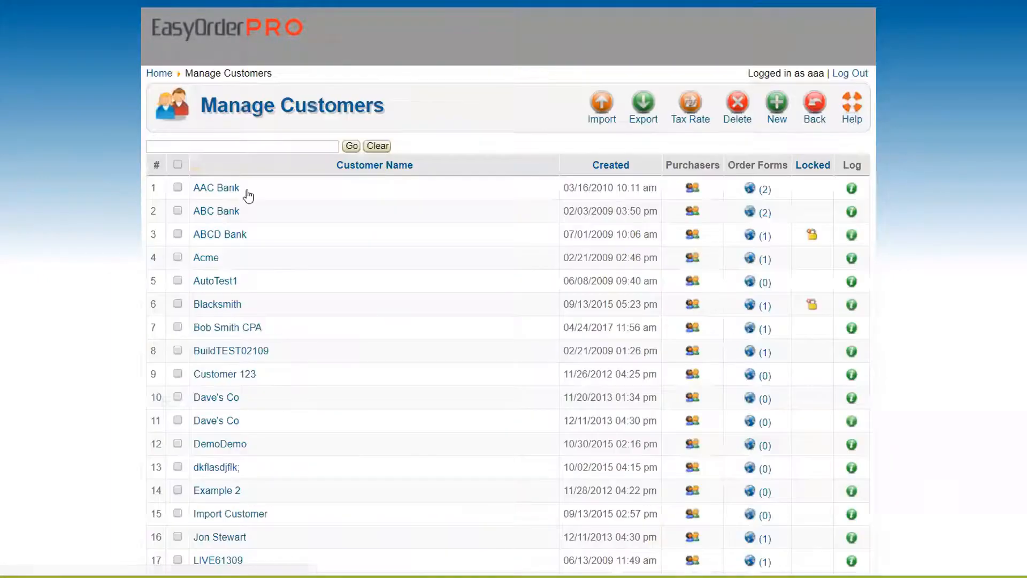
left_click(227, 188)
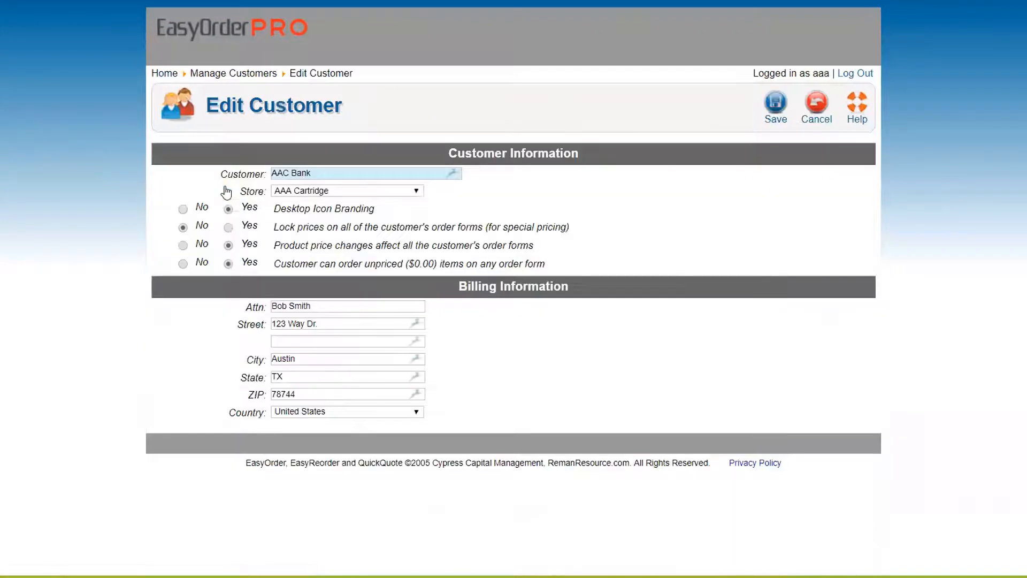
left_click(416, 325)
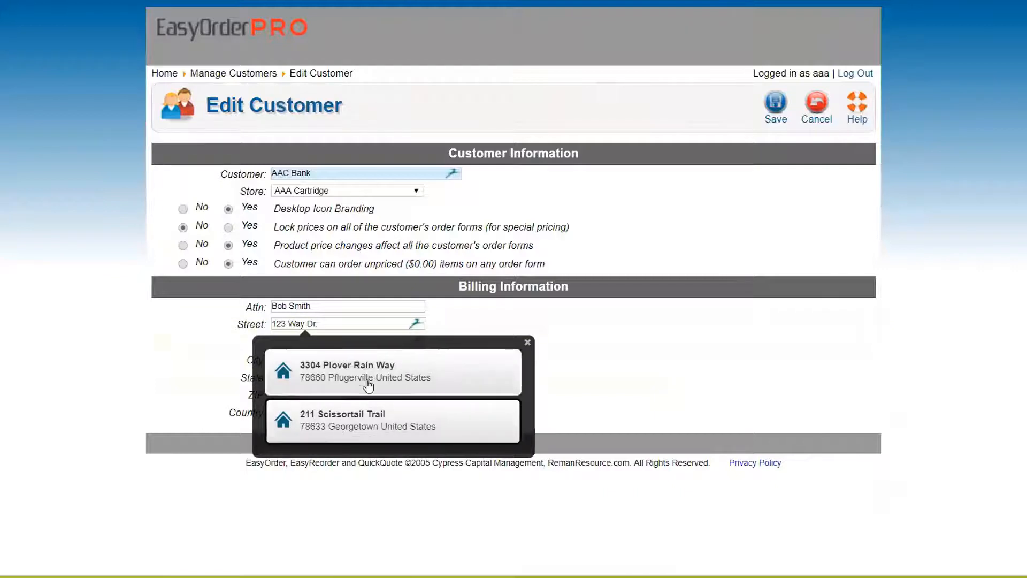
left_click(528, 343)
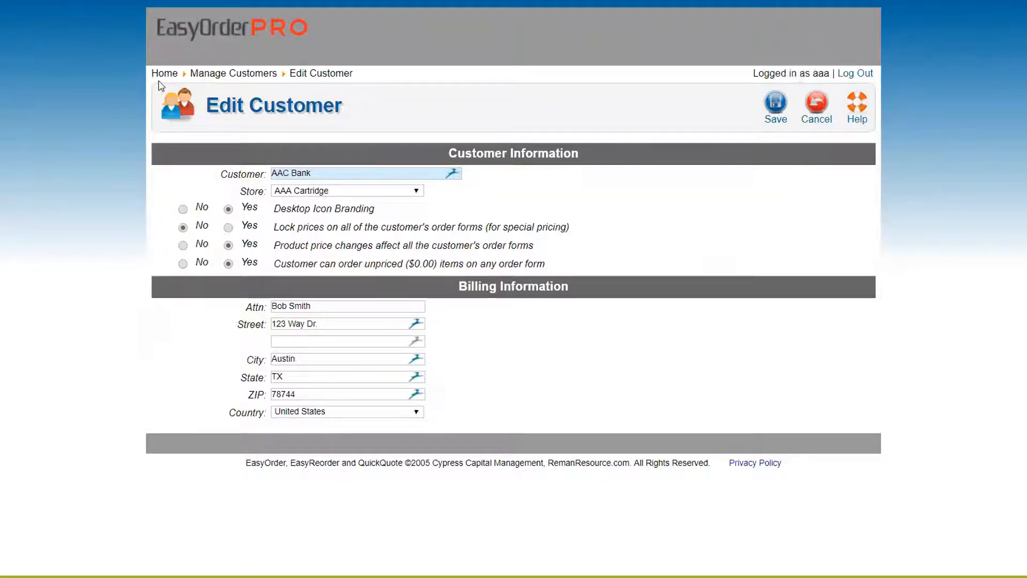
left_click(816, 104)
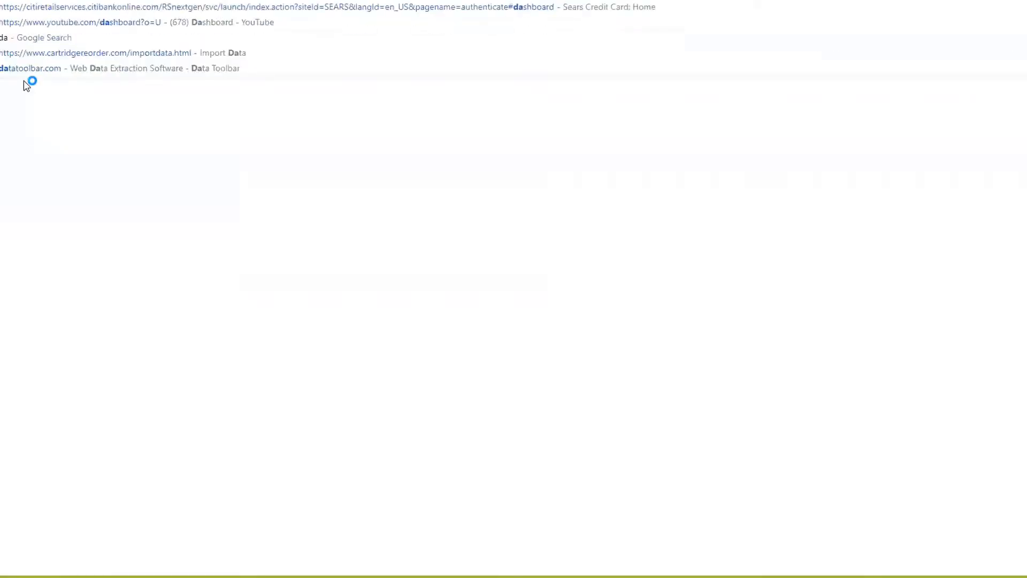
Step: Enter dashlane.com in the address bar to load the Dashlane site
type("sh")
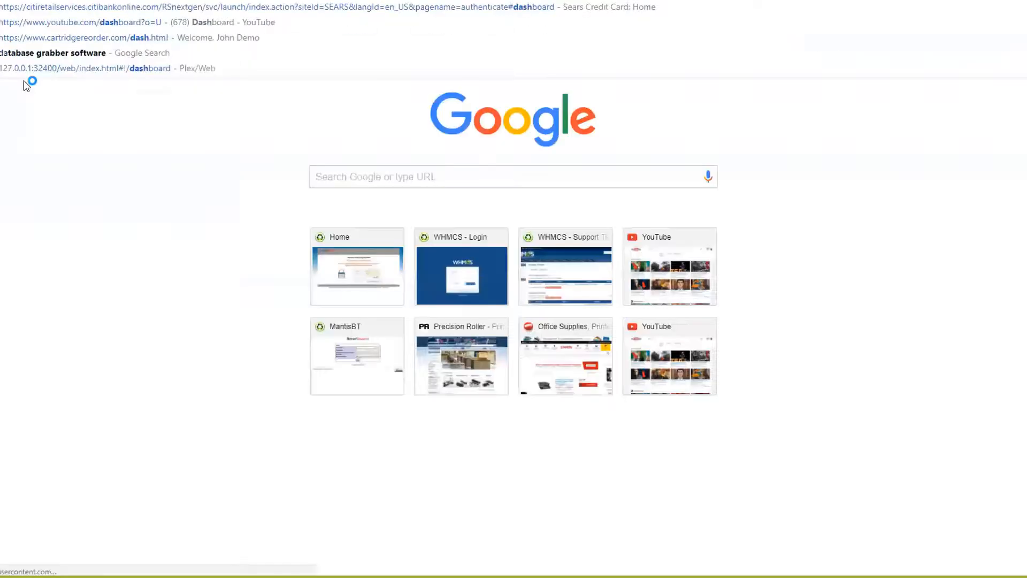
type("lane.com")
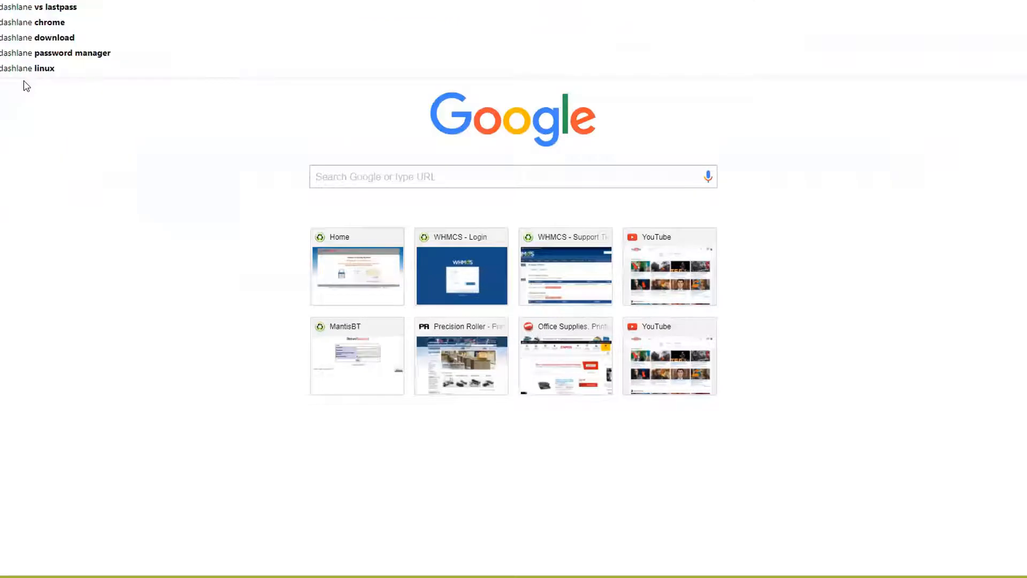
key("Return")
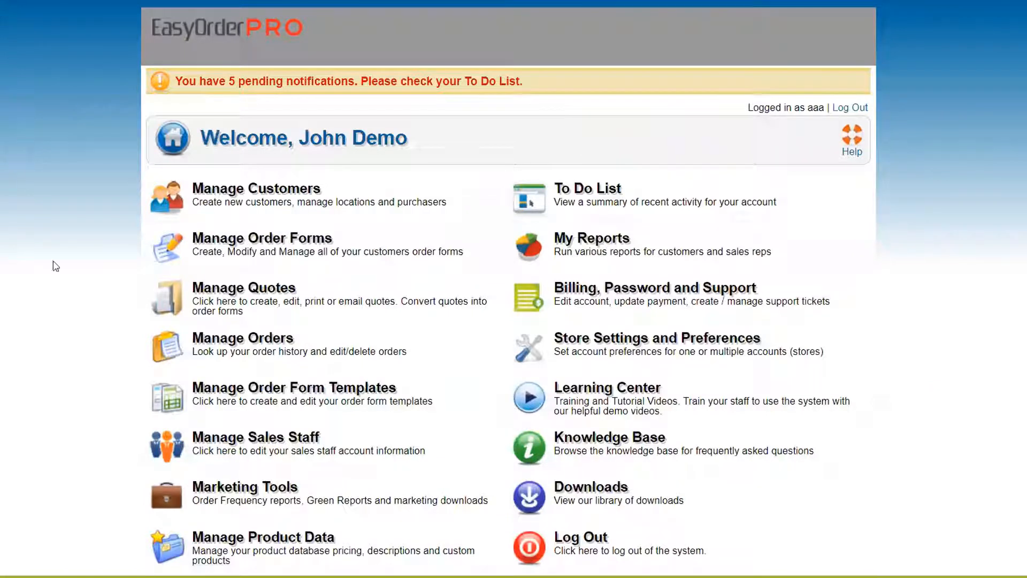
Step: Start a Quick Product Lookup for Brother TN-360 cartridges in Manage Product Data
scroll(69, 264, "down", 2)
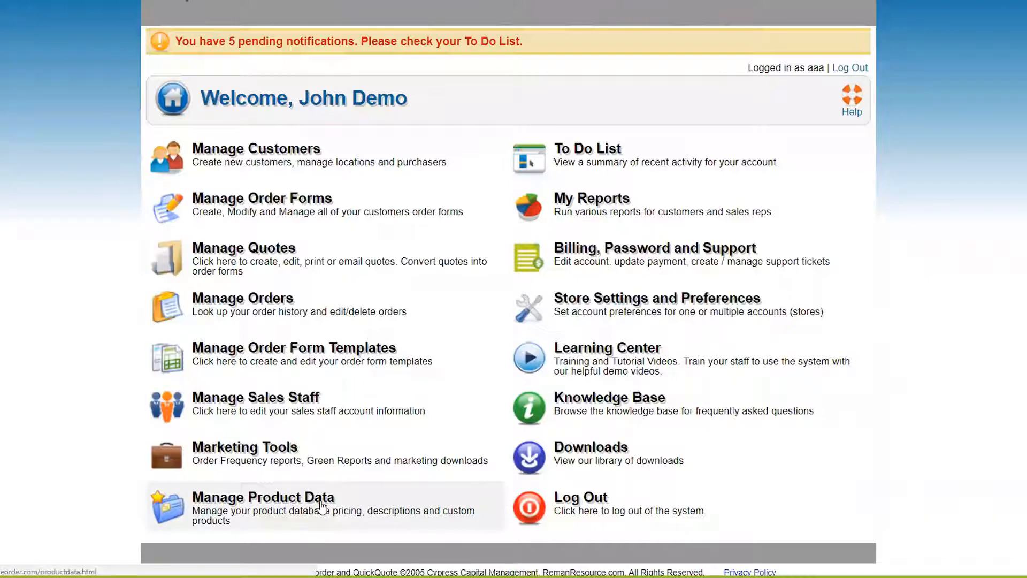
left_click(273, 500)
left_click(241, 161)
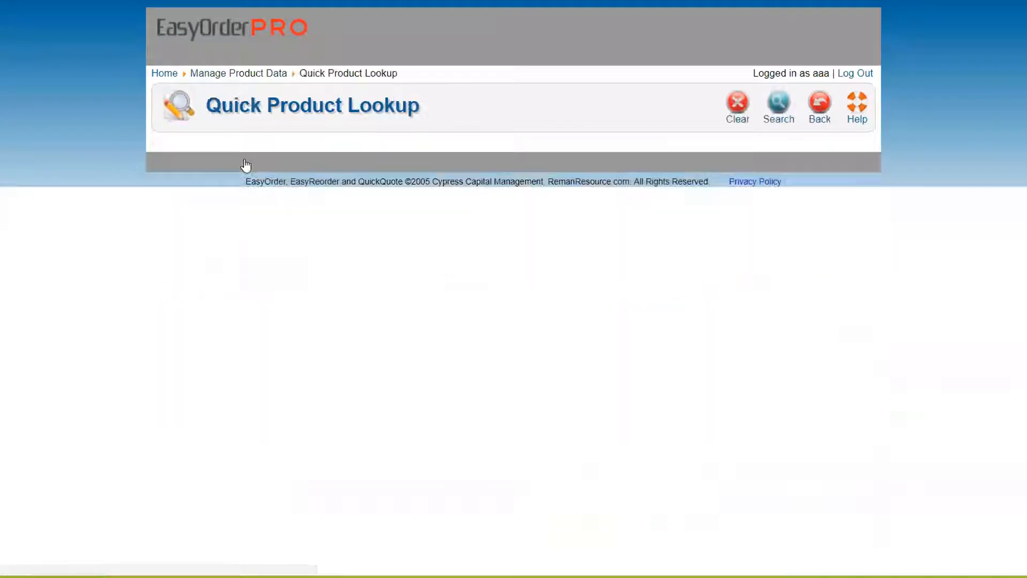
left_click(330, 144)
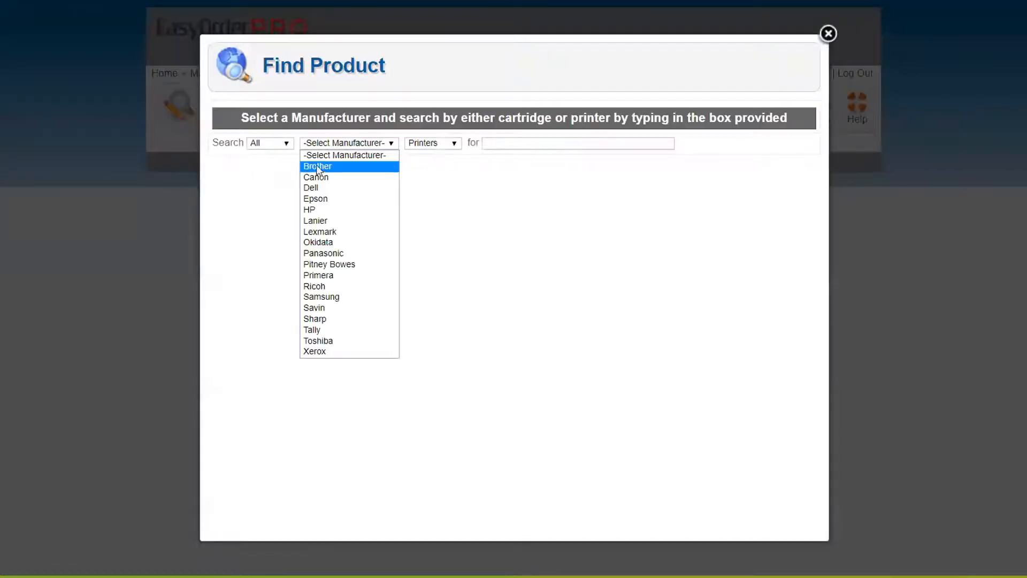
left_click(321, 166)
left_click(441, 146)
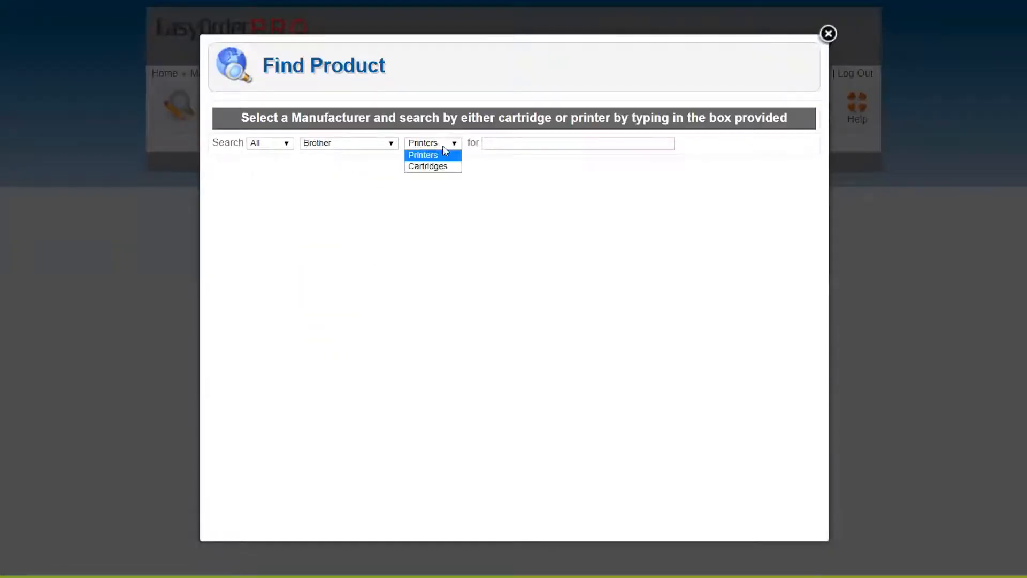
left_click(427, 165)
left_click(511, 140)
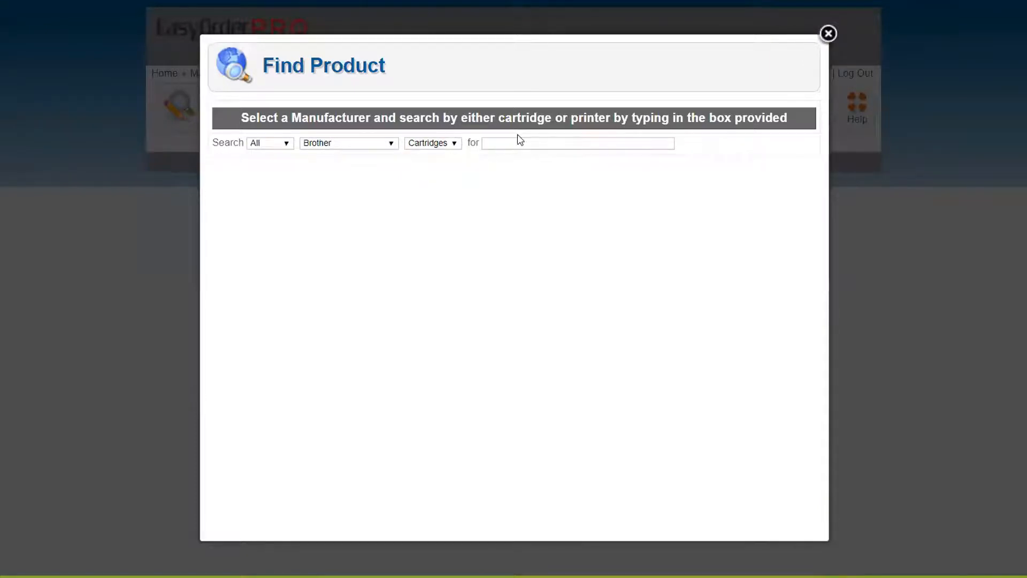
type("TN-3")
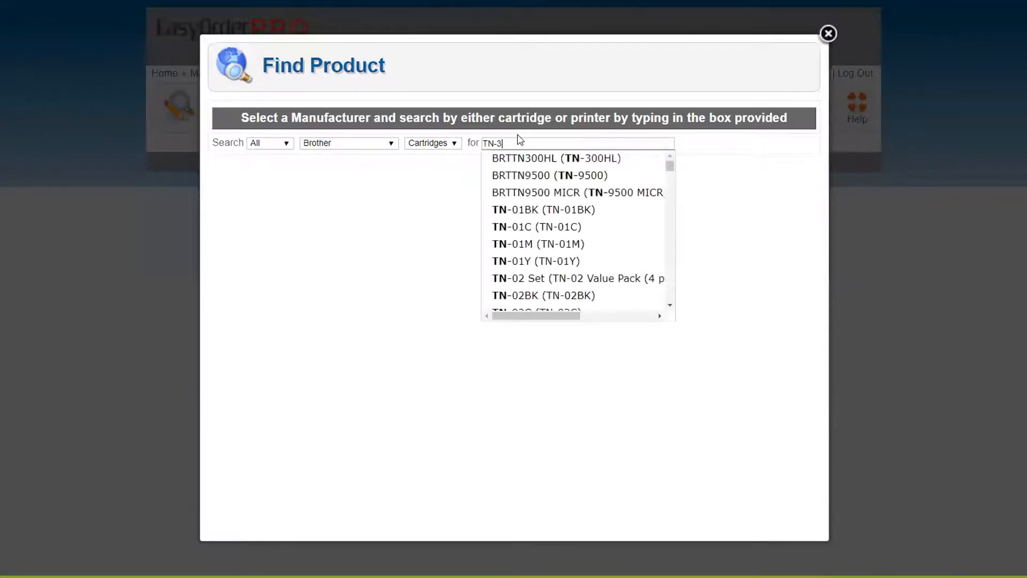
type("60")
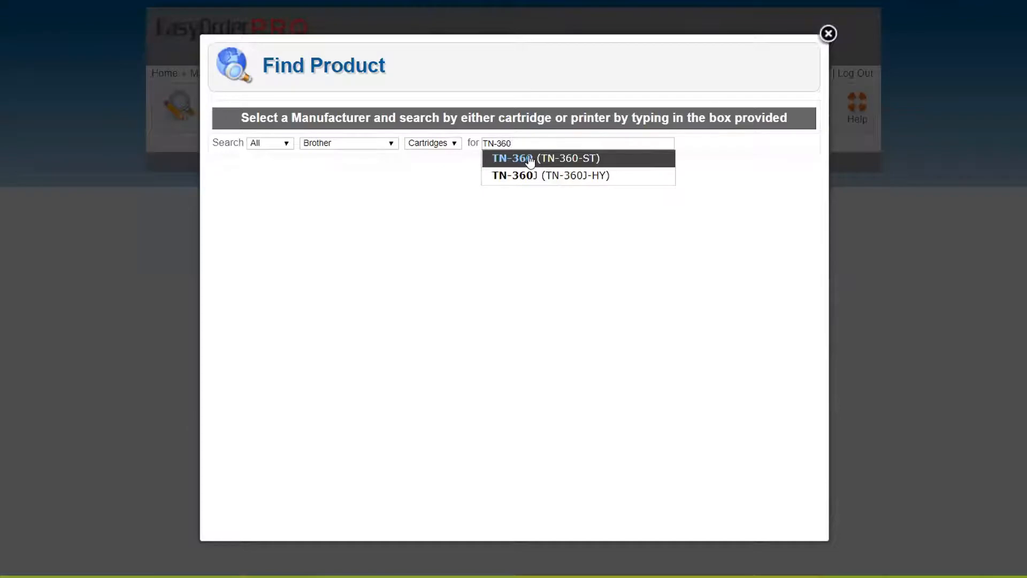
left_click(523, 159)
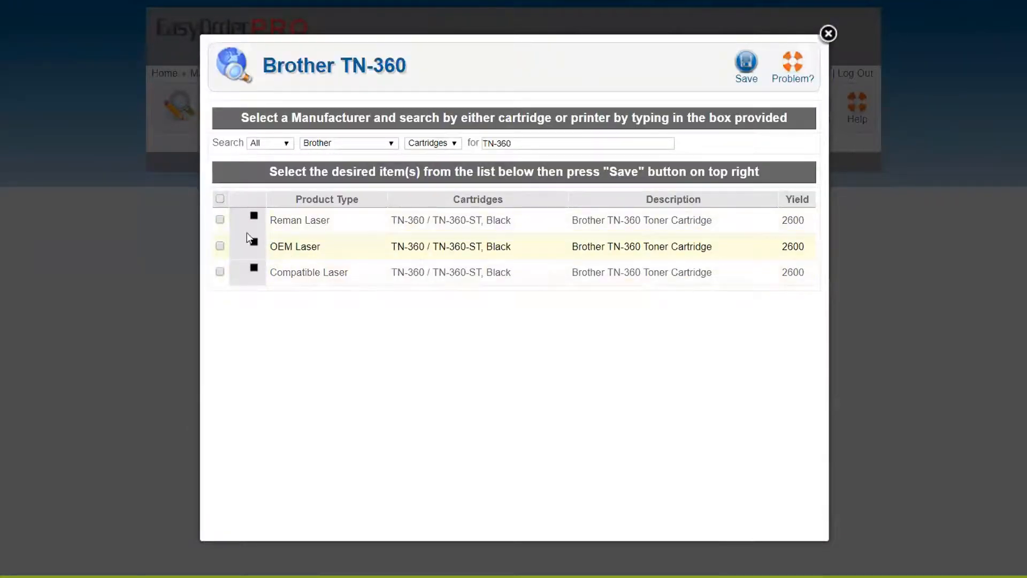
Step: Show prices for the Reman, OEM and Compatible Laser TN-360, then return to Manage Product Data
left_click(220, 220)
left_click(220, 246)
left_click(220, 272)
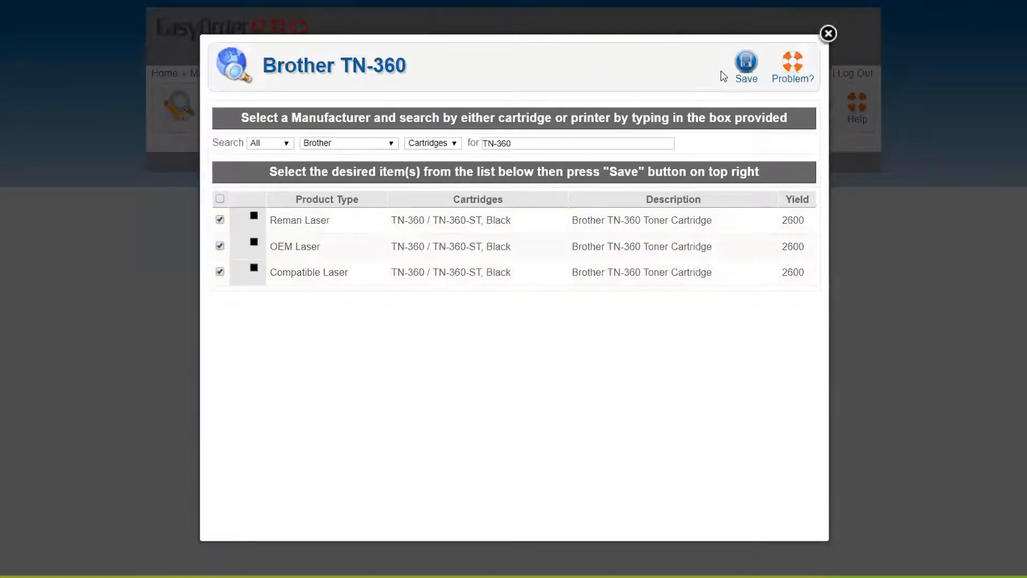
left_click(747, 63)
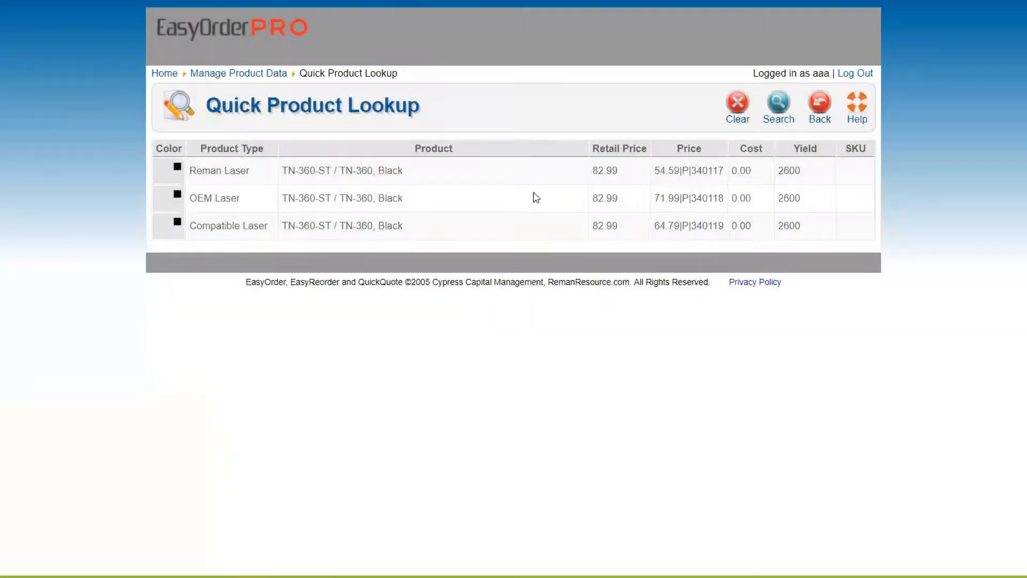
left_click(819, 103)
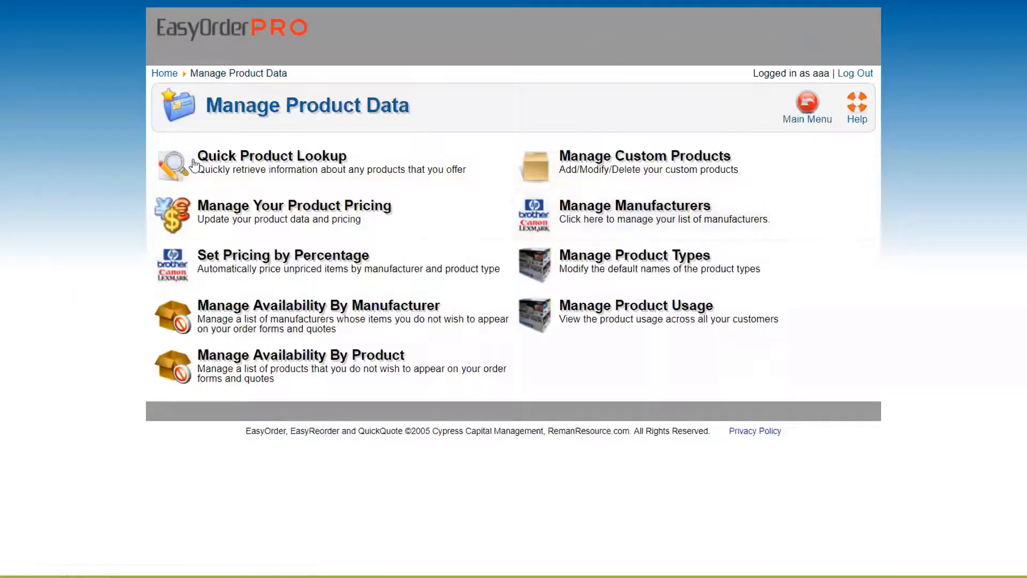
Step: Run a fresh TN-360 lookup with only the Reman Laser cartridge selected to show its pricing
left_click(302, 163)
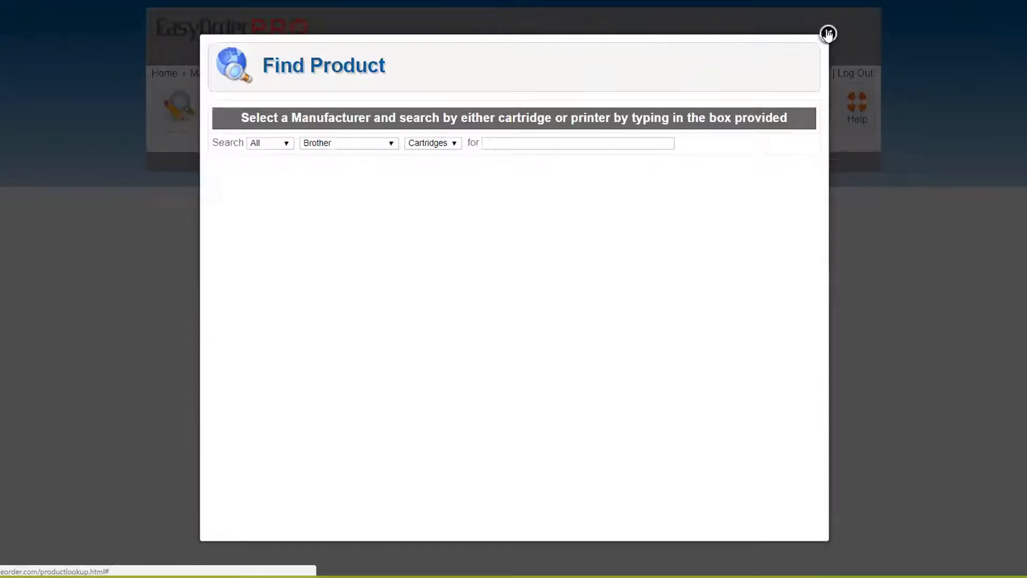
left_click(828, 33)
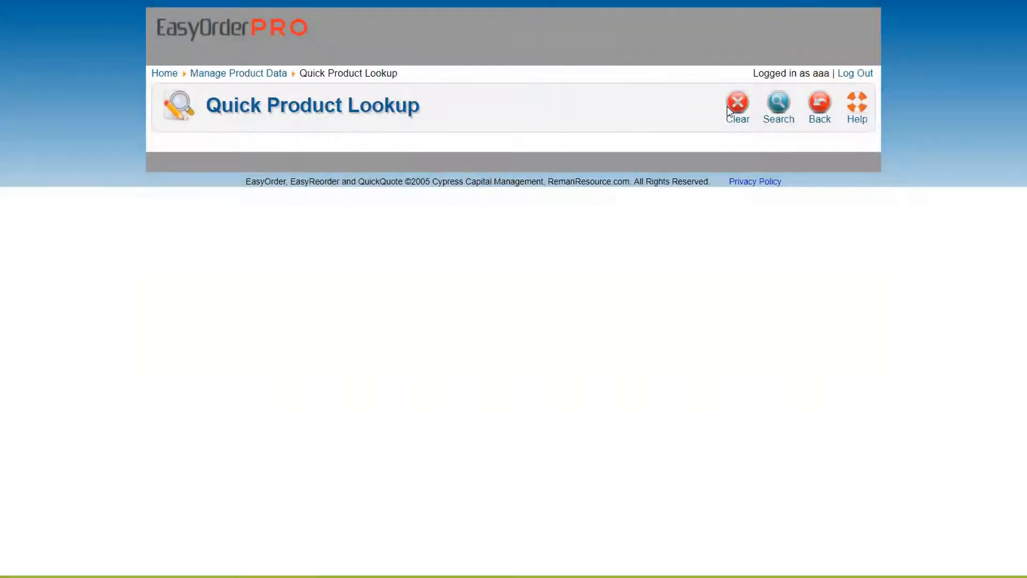
left_click(779, 105)
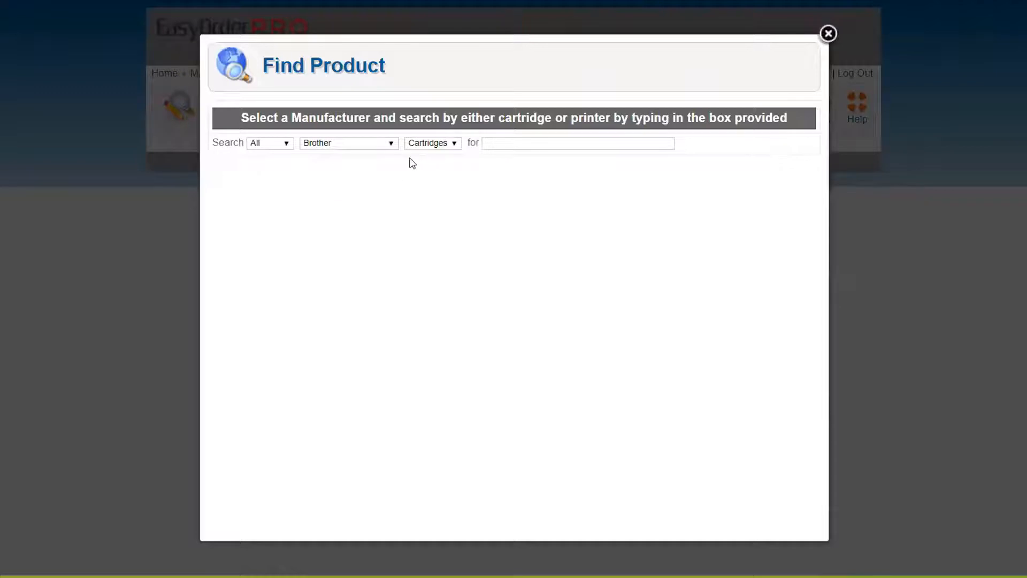
left_click(499, 141)
type("TN-360")
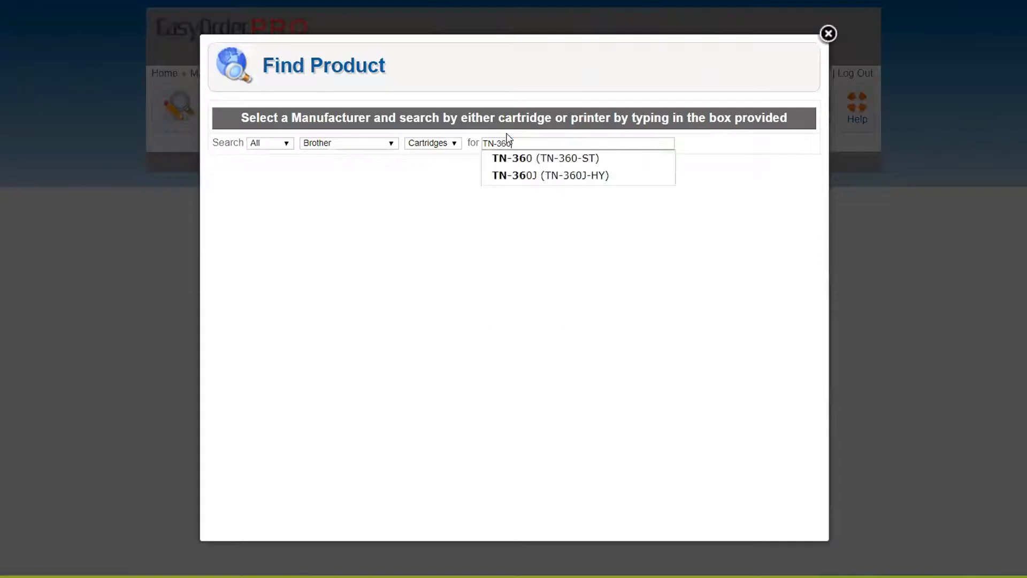
left_click(534, 164)
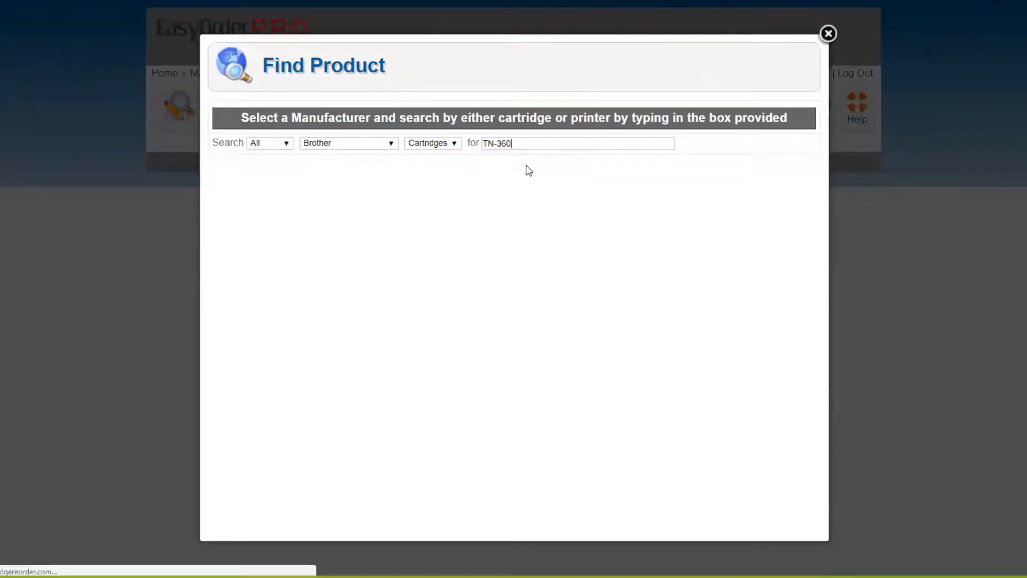
left_click(220, 221)
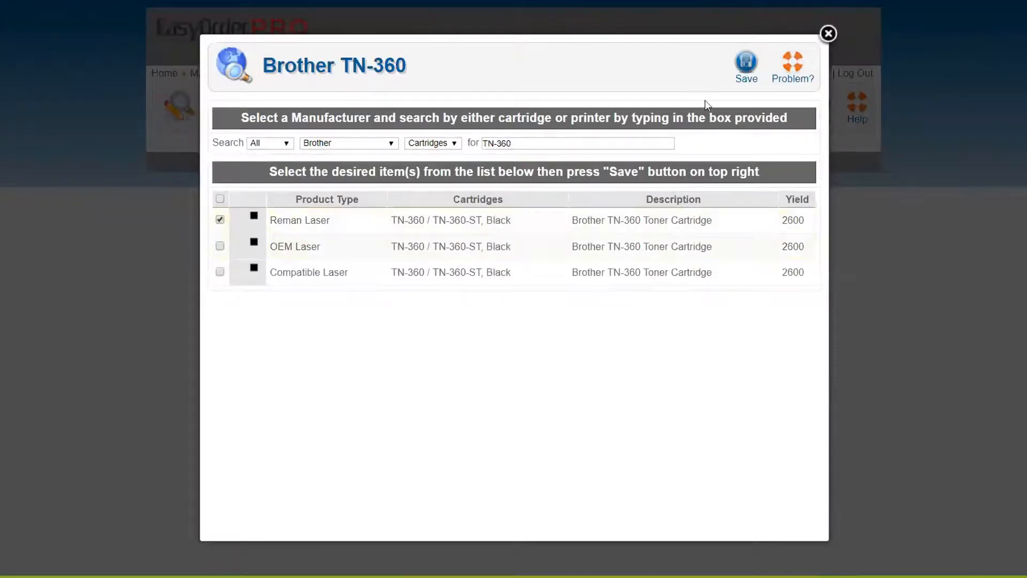
left_click(747, 63)
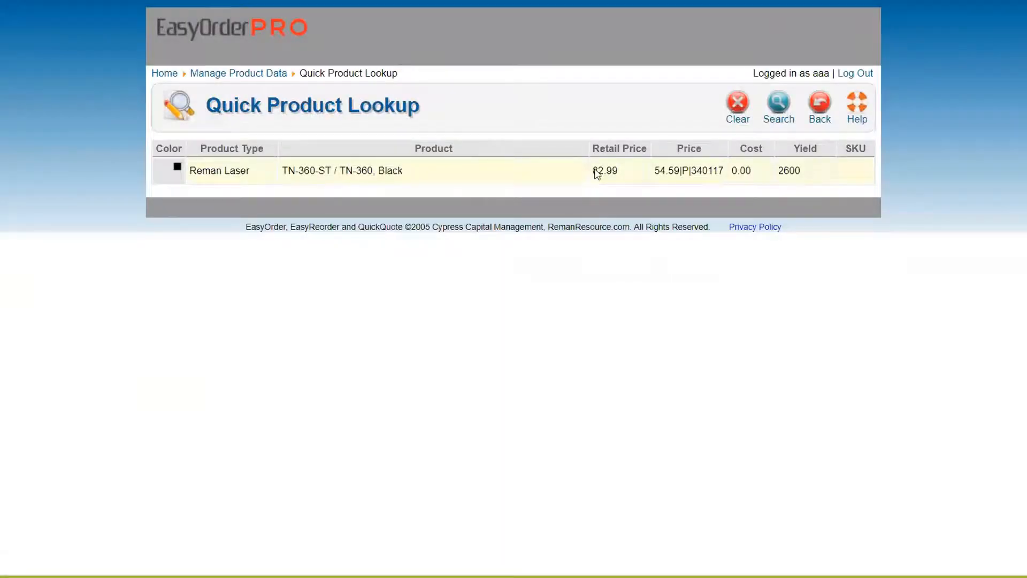
Step: Inspect the 82.99 retail, 54.59 price, 0.00 cost and 2600 yield values, then clear and go back
double_click(595, 170)
left_click(676, 166)
double_click(677, 166)
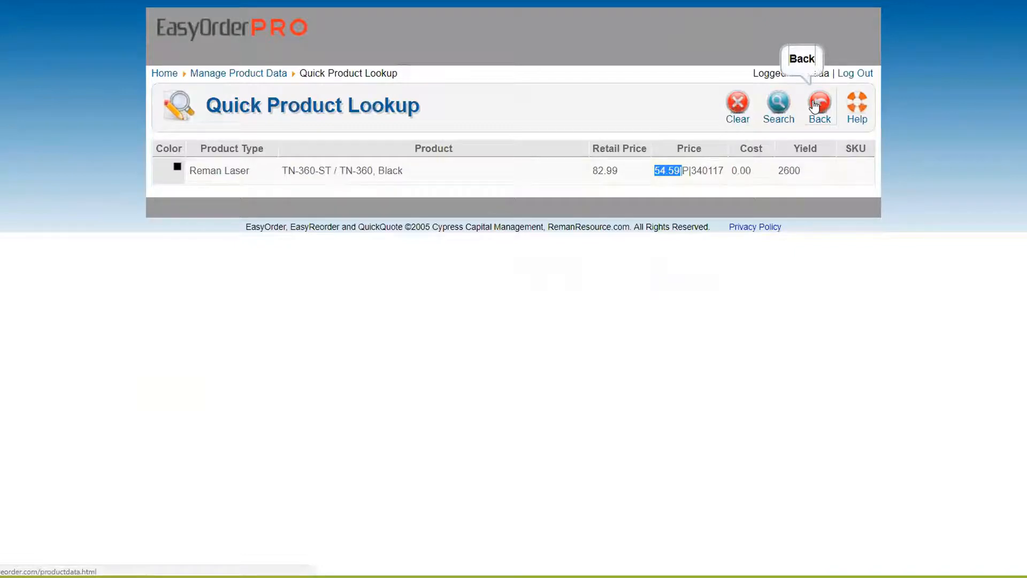
left_click(741, 170)
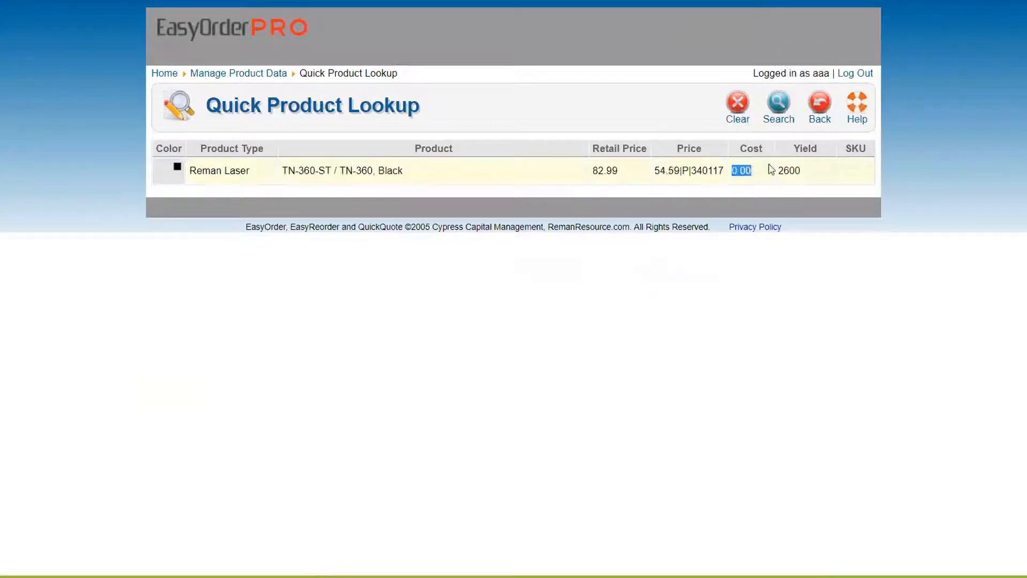
left_click(782, 171)
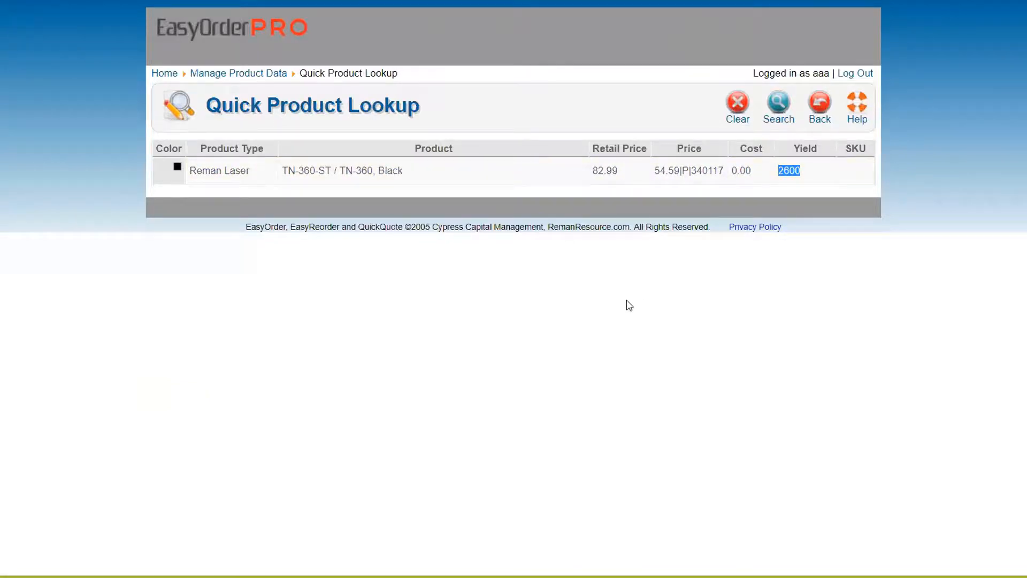
left_click(737, 107)
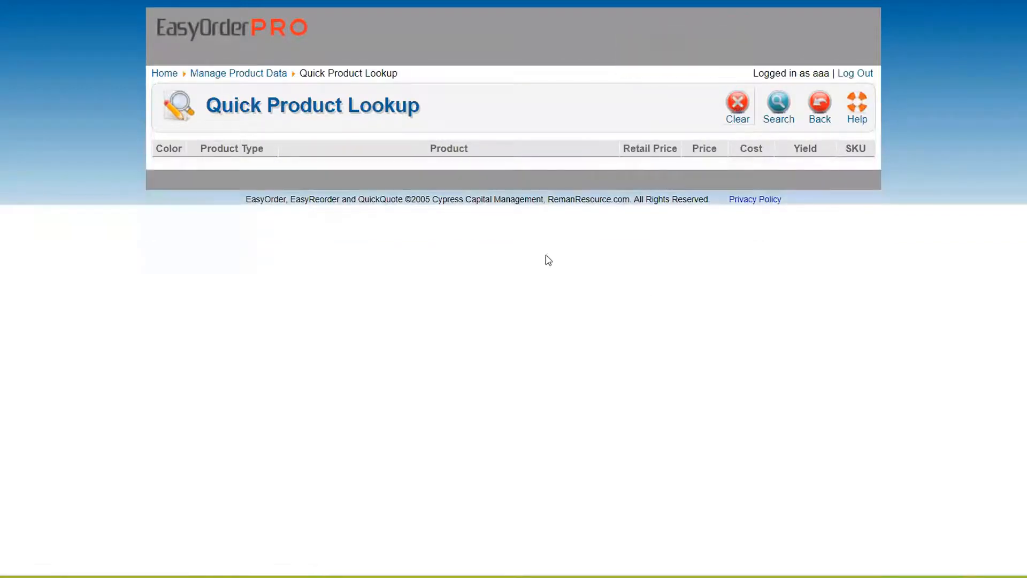
left_click(820, 102)
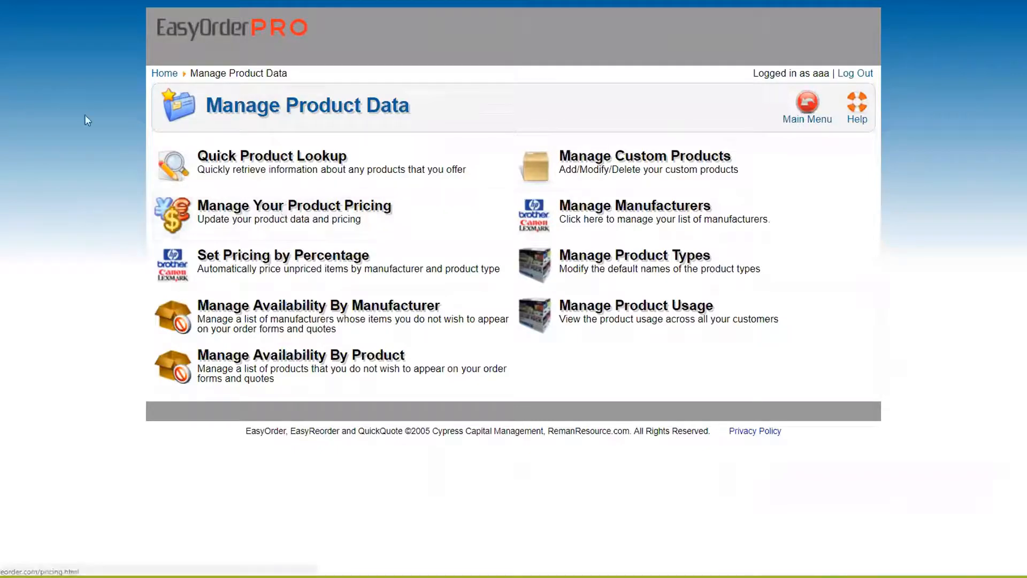
key("alt+Left")
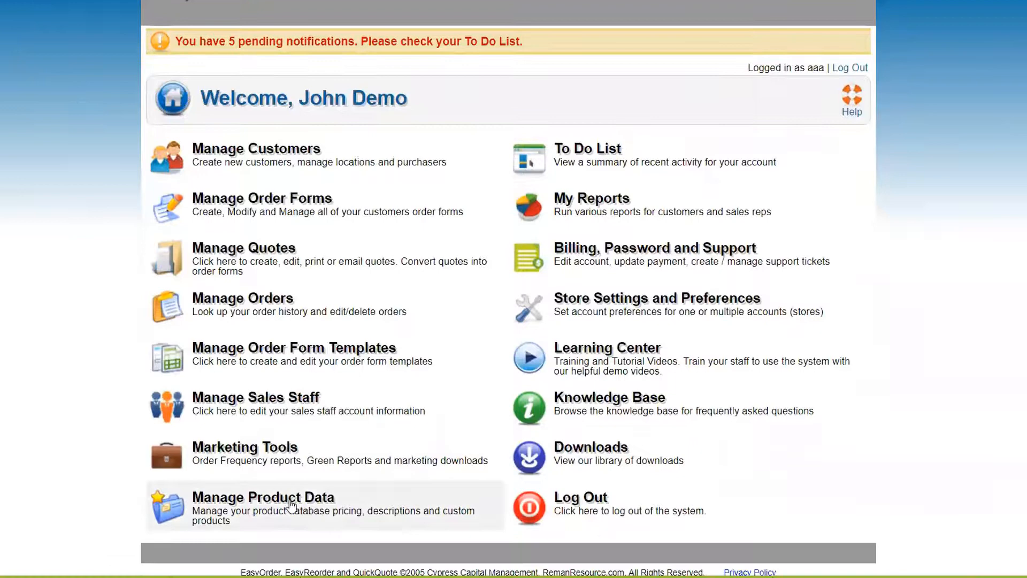
left_click(291, 505)
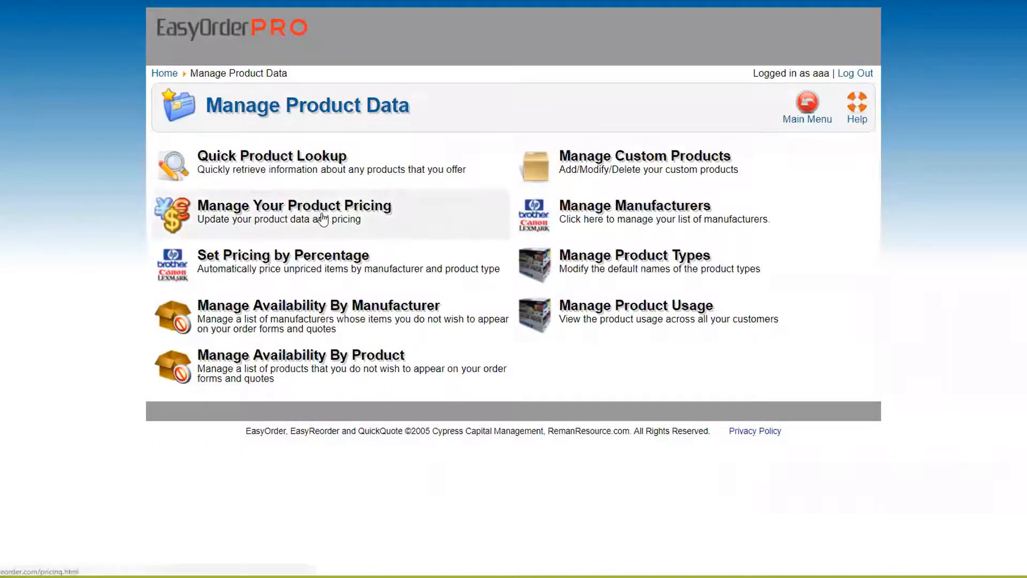
Step: Open Manage Your Product Pricing and start adding a new priced item
left_click(237, 222)
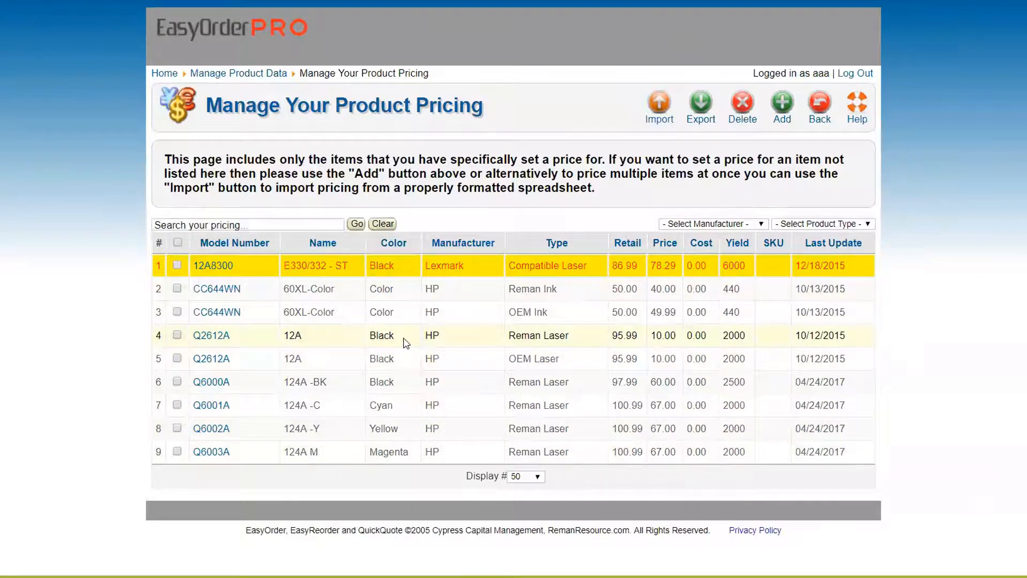
left_click(782, 105)
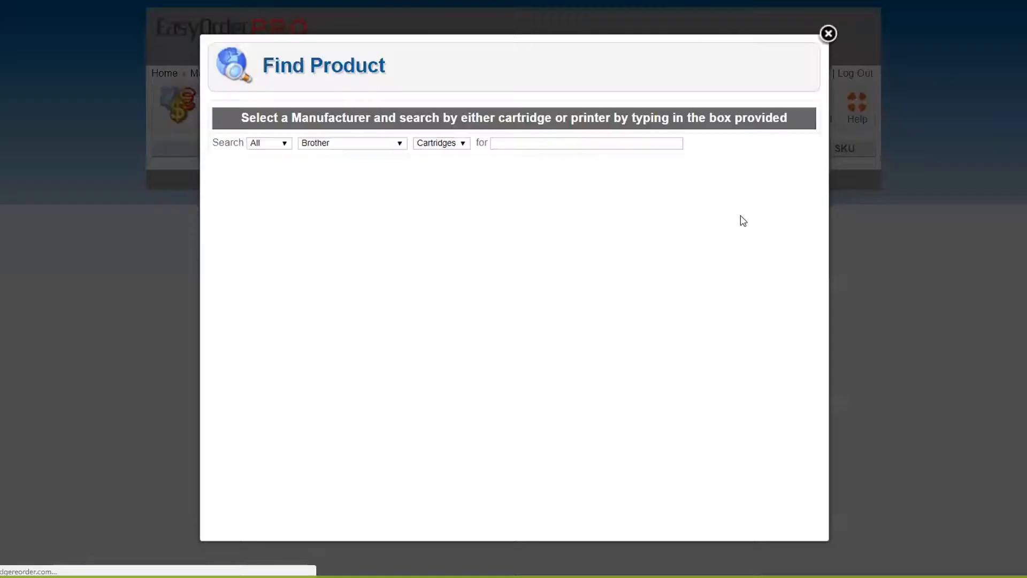
Step: Find the TN-360J cartridge and choose its Reman Laser version for pricing
left_click_drag(495, 136, 508, 135)
left_click(503, 143)
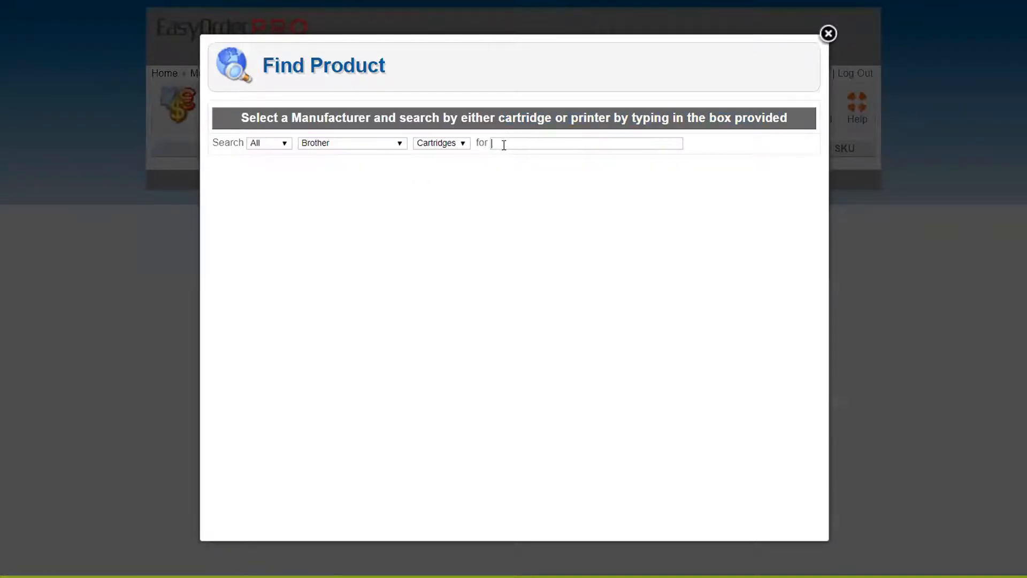
type("TN-360")
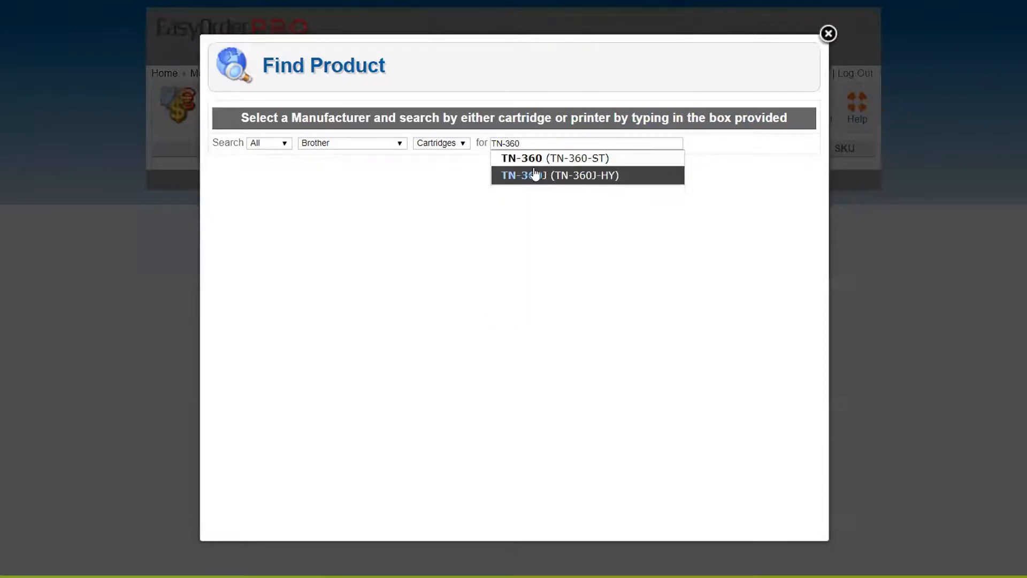
left_click(533, 173)
left_click(220, 219)
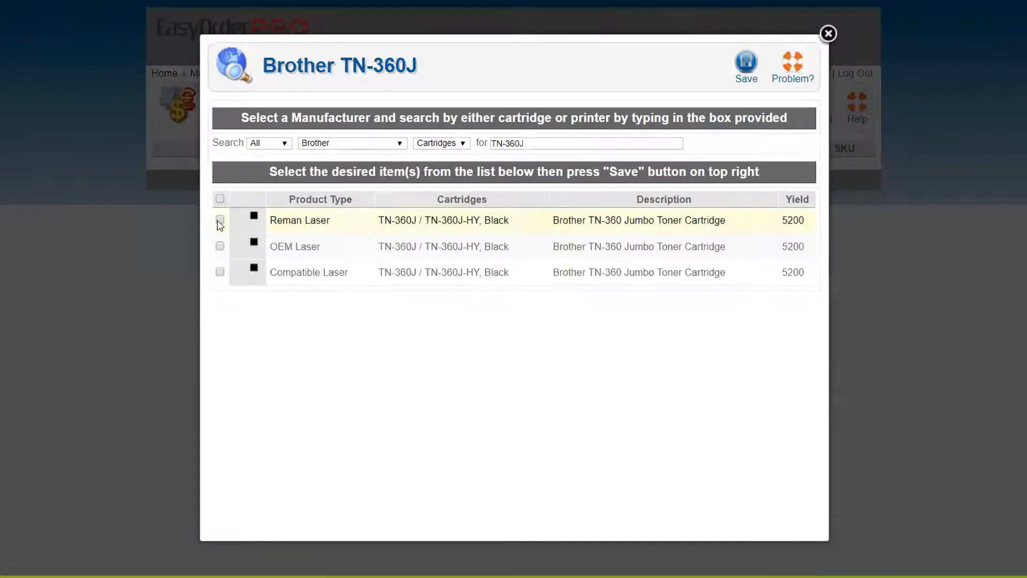
left_click(745, 64)
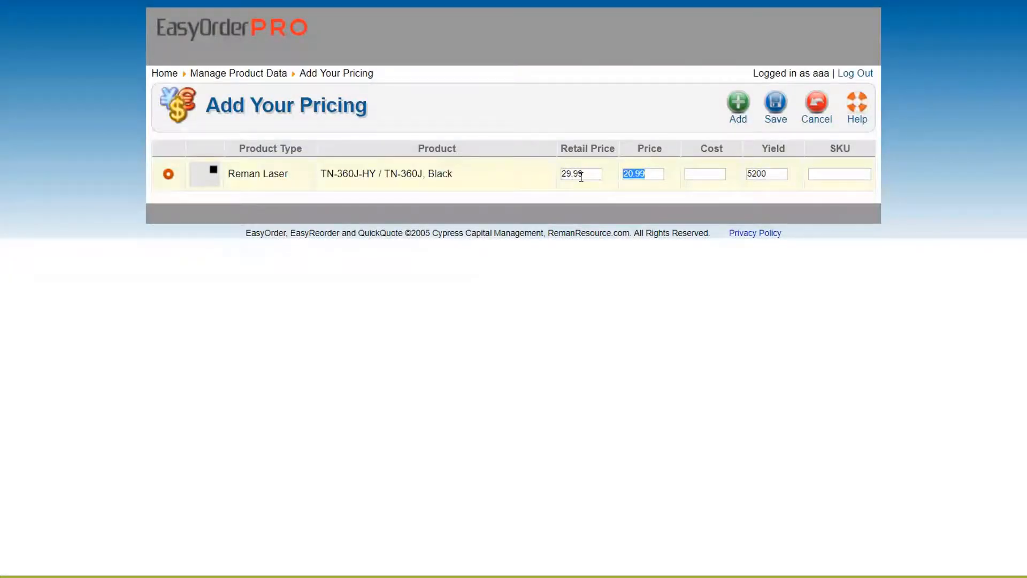
type("21")
left_click(709, 175)
left_click(825, 176)
type(";ldkjaf;jk")
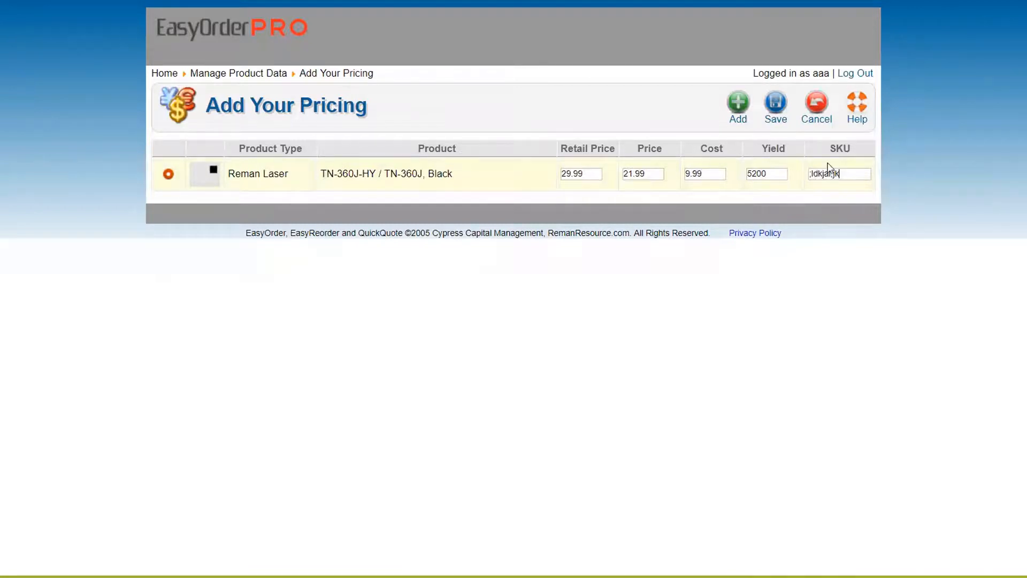
left_click_drag(850, 172, 763, 174)
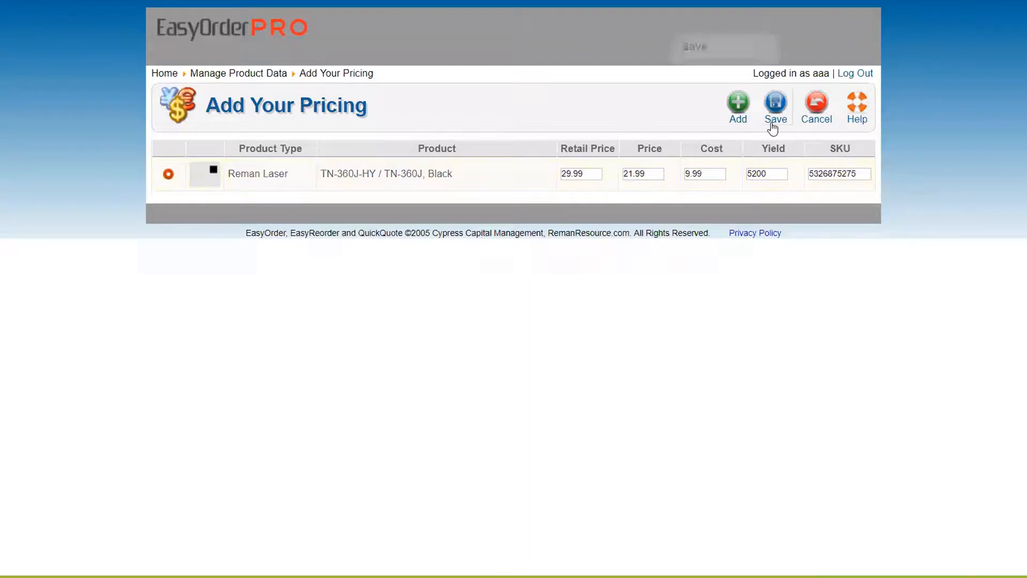
left_click(739, 103)
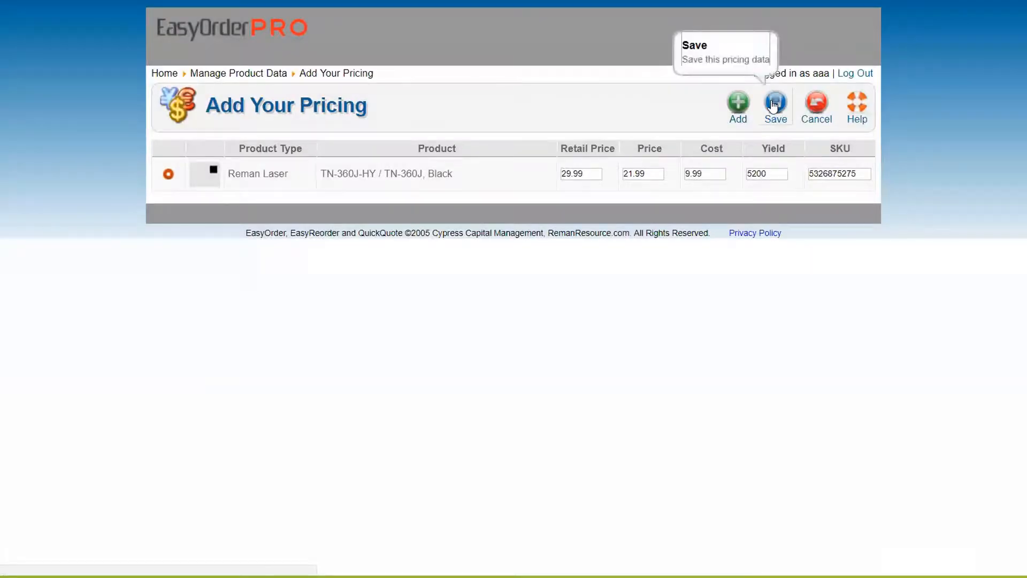
Step: Save the TN-360J pricing, check its 21.99 price in row 10, then leave the store account
left_click(774, 101)
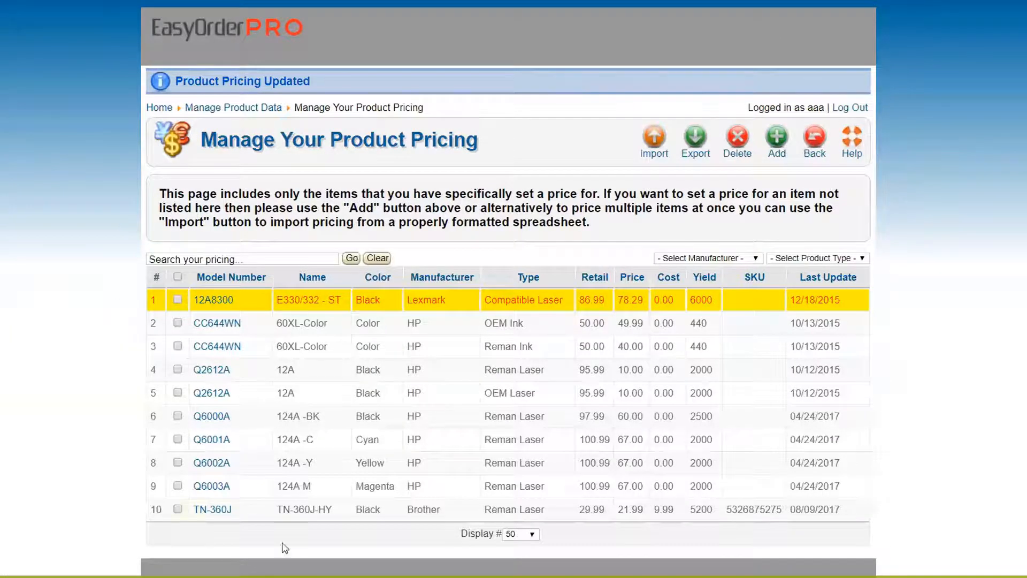
double_click(626, 509)
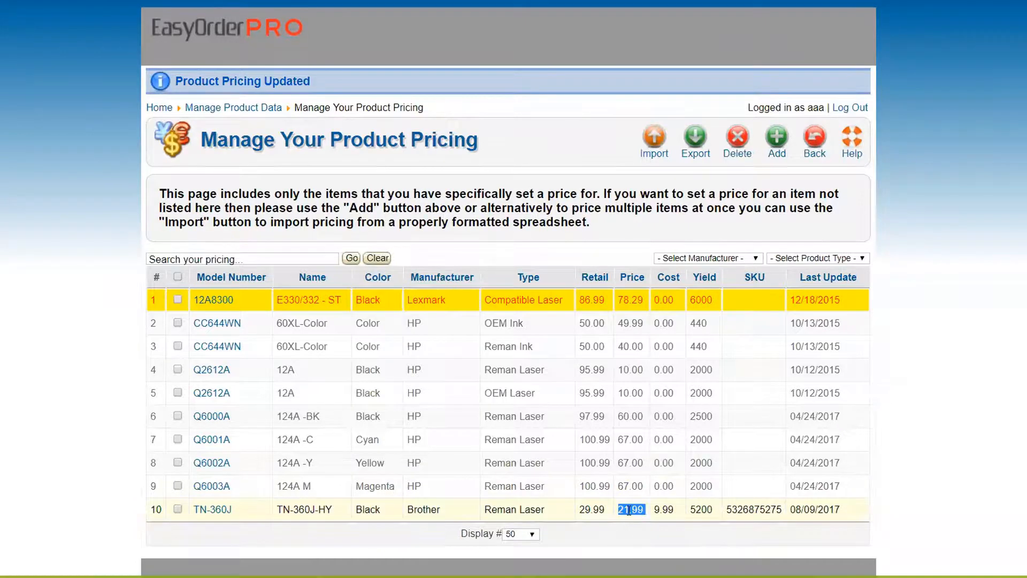
double_click(646, 513)
left_click(840, 108)
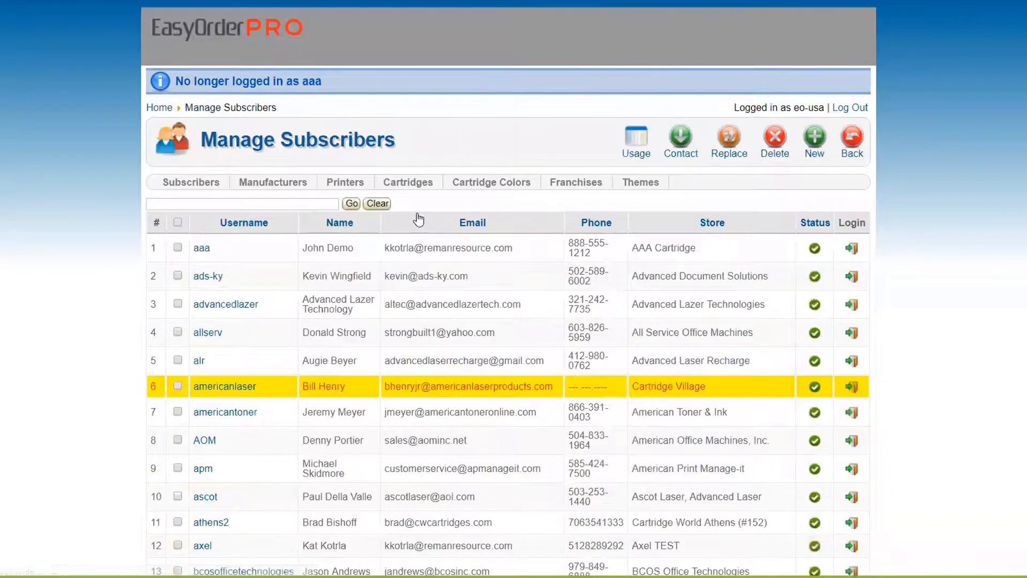
Step: As the first subscriber, set price locking to Yes on a new customer form, then cancel it
left_click(852, 250)
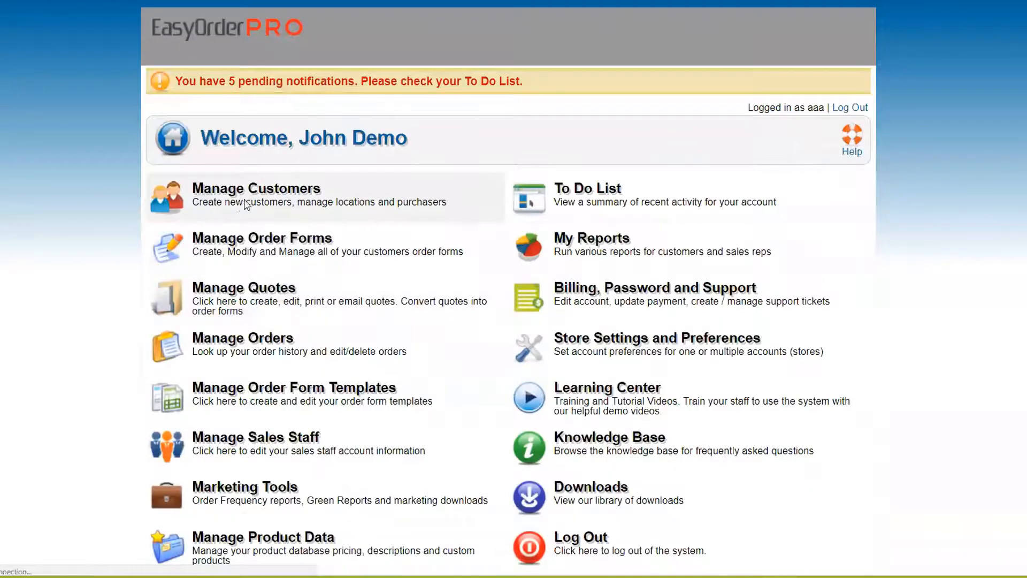
left_click(246, 205)
left_click(778, 98)
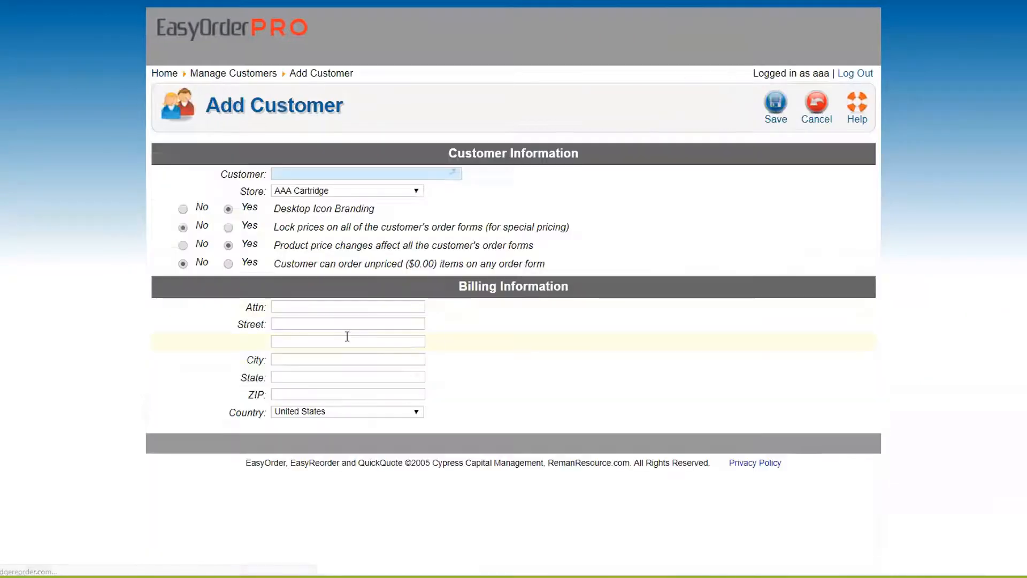
left_click_drag(275, 227, 580, 227)
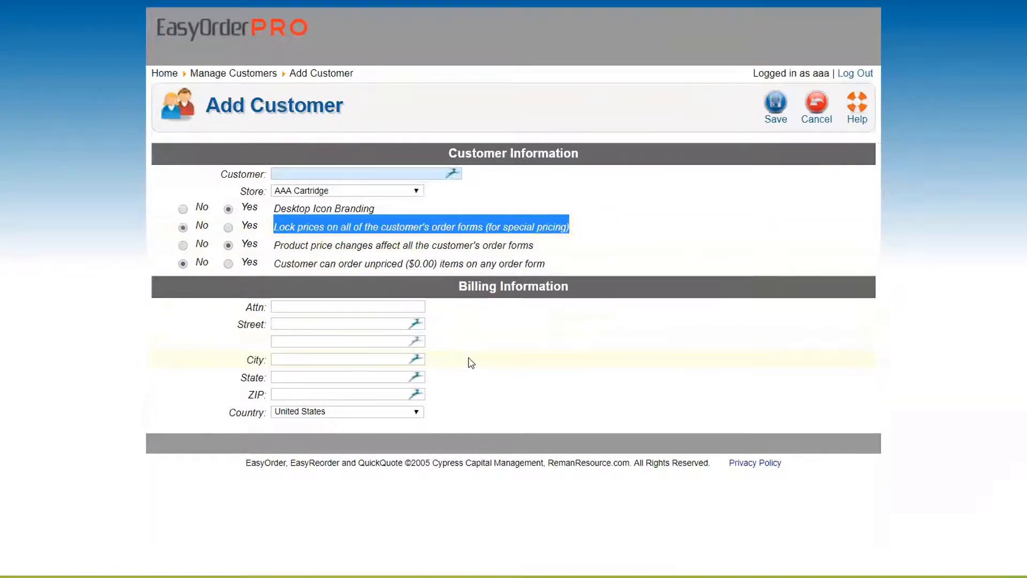
left_click(229, 227)
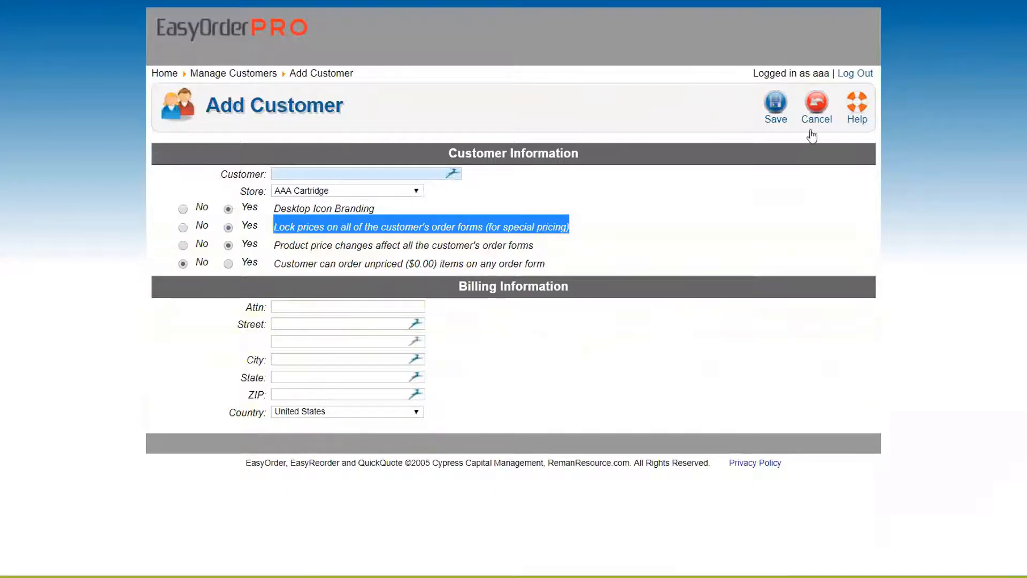
left_click(817, 115)
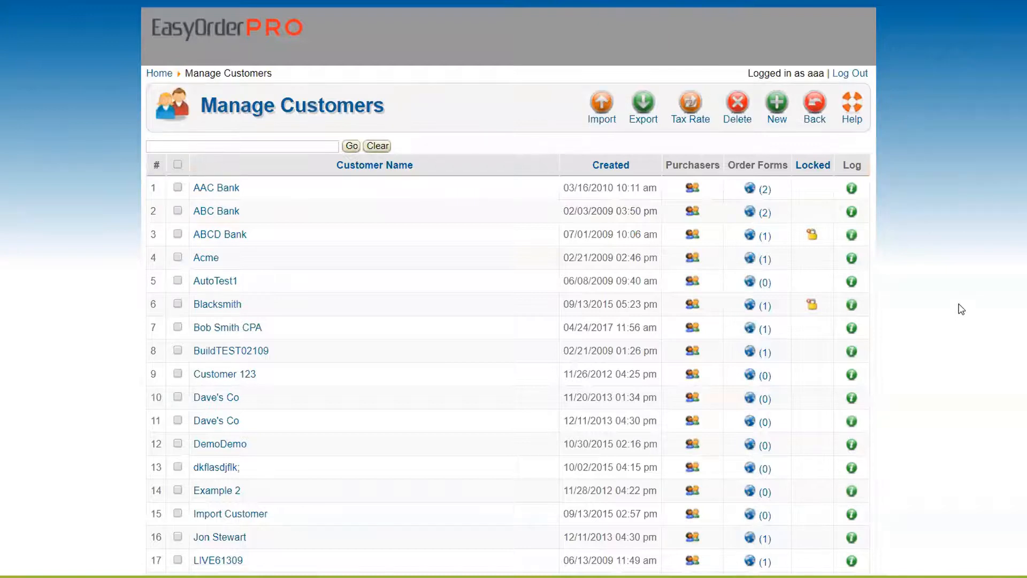
left_click(158, 75)
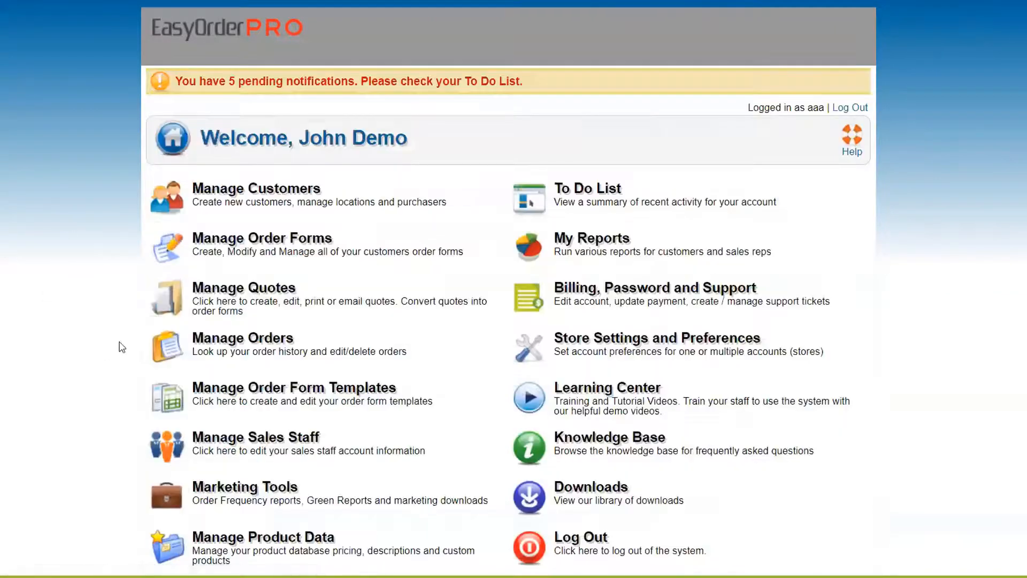
Step: Export the Reman Laser product pricing data and save the resulting CSV file
scroll(111, 358, "down", 1)
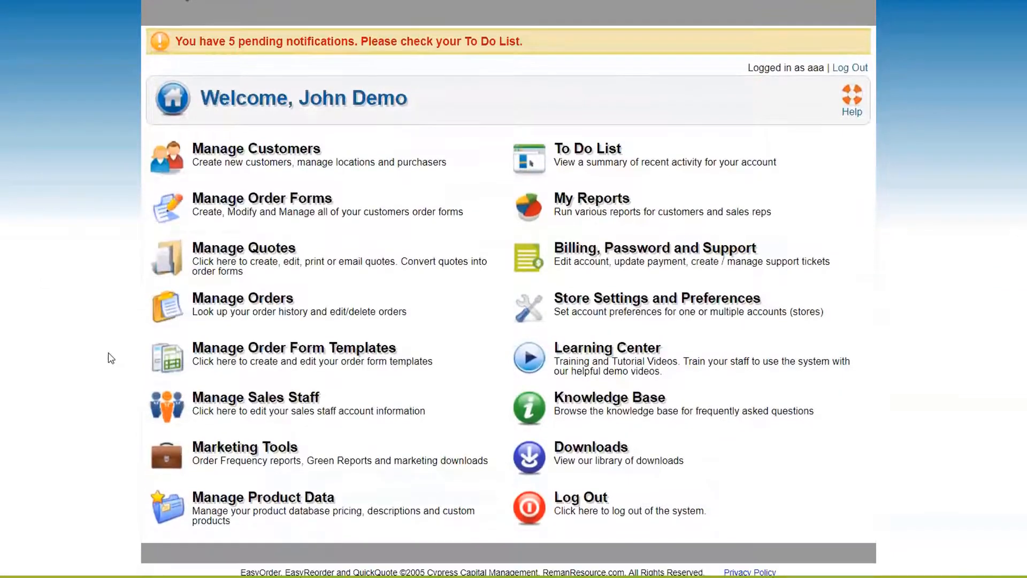
left_click(248, 512)
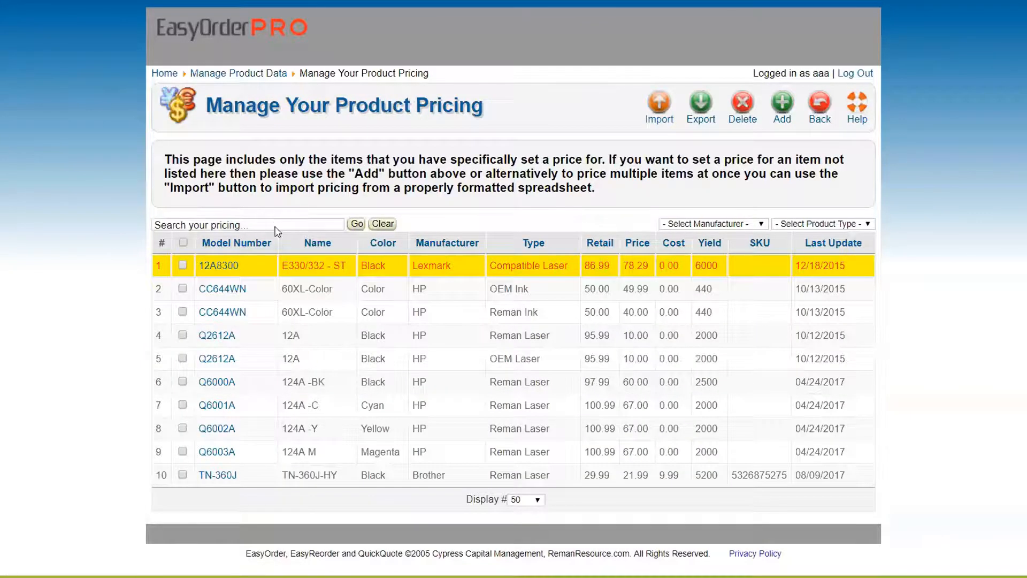
left_click(700, 107)
left_click(323, 173)
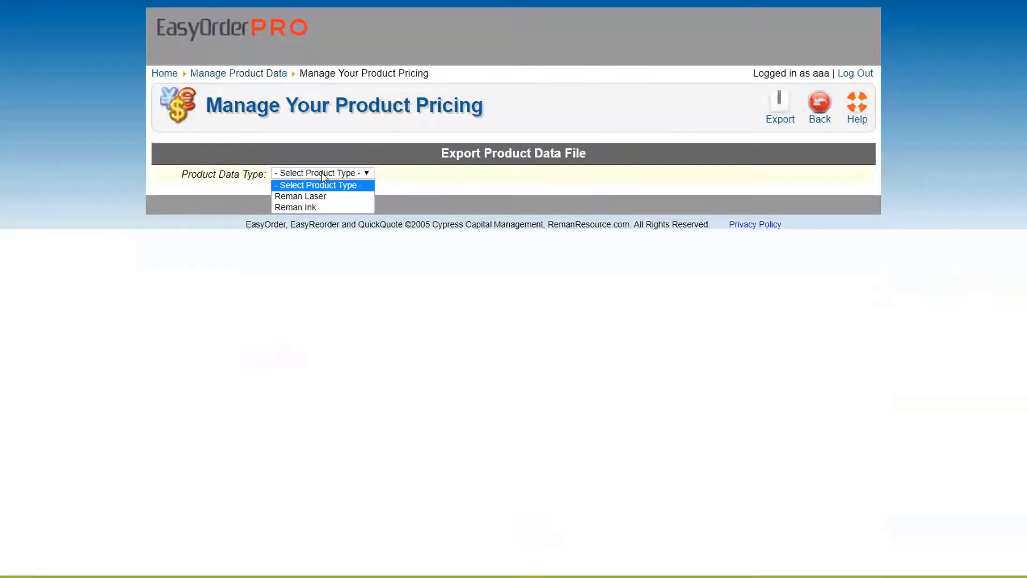
left_click(310, 197)
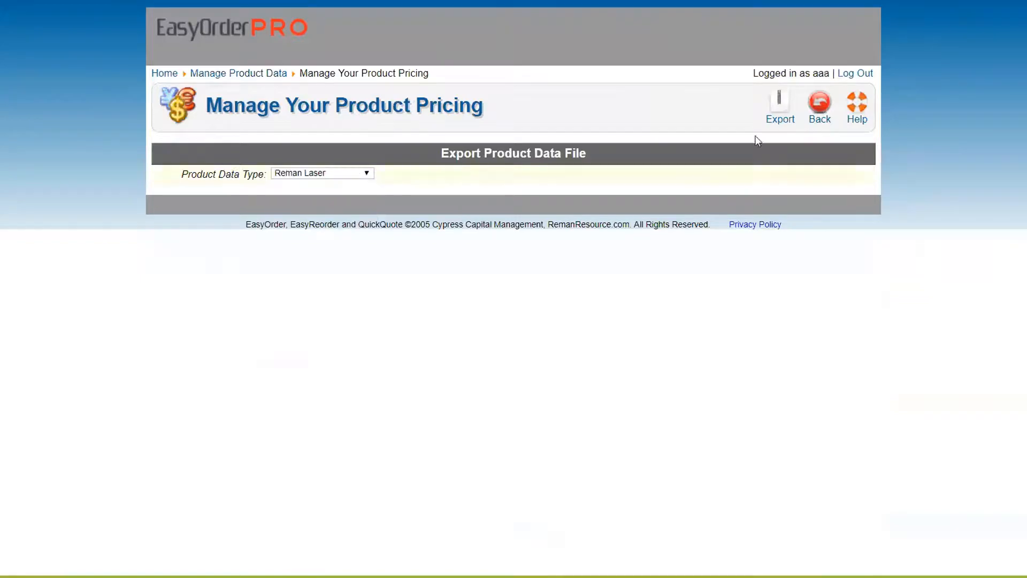
left_click(780, 103)
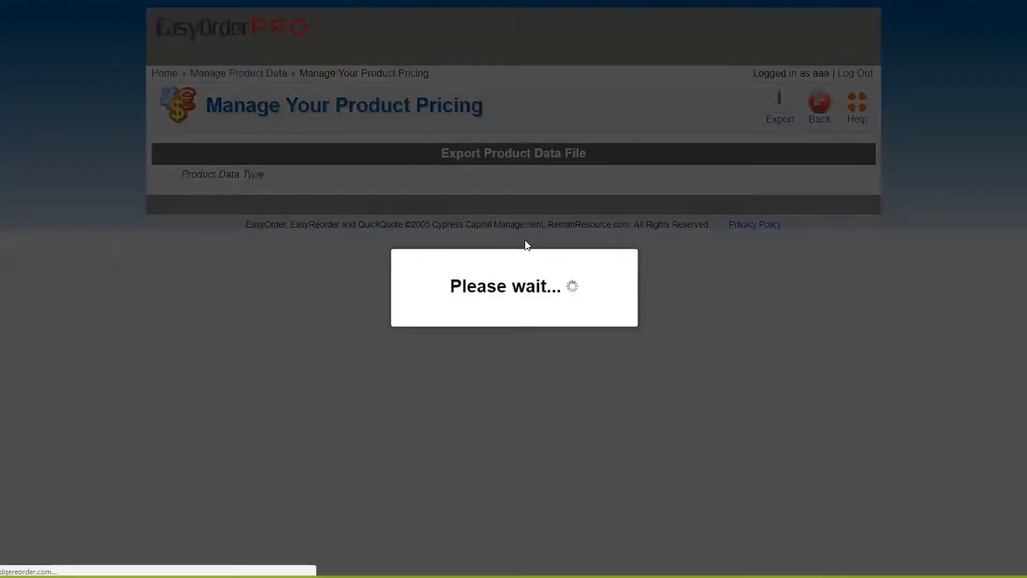
left_click(405, 251)
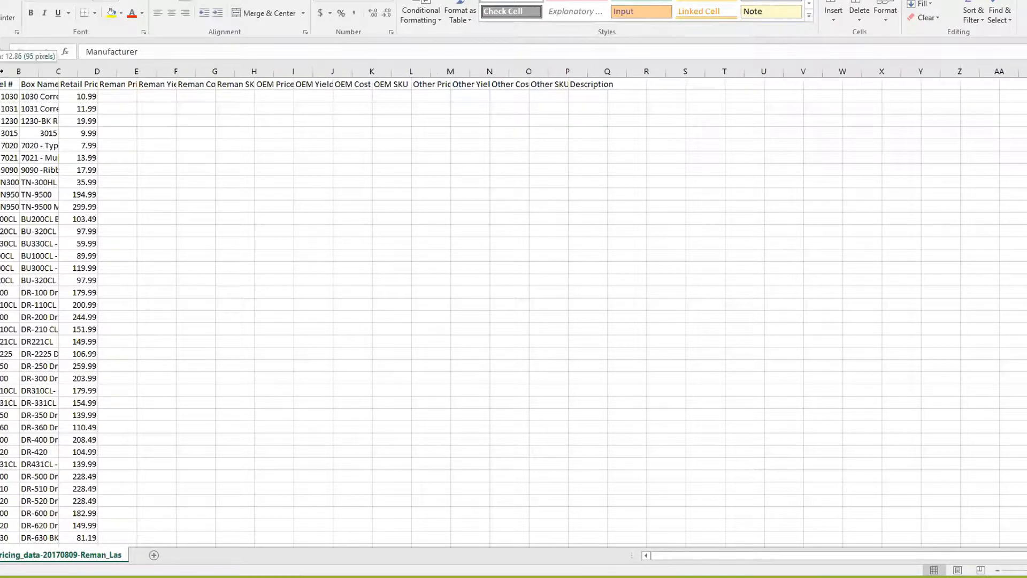
Step: Widen the Model #, Box Name and Retail Price columns so their headers and values show
double_click(20, 71)
left_click_drag(39, 71, 118, 71)
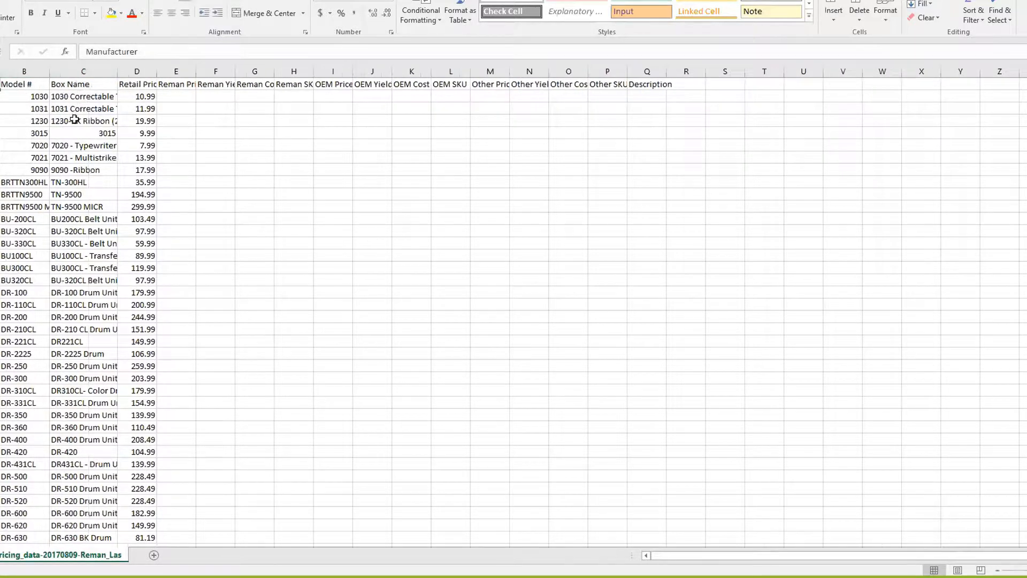
left_click(74, 71)
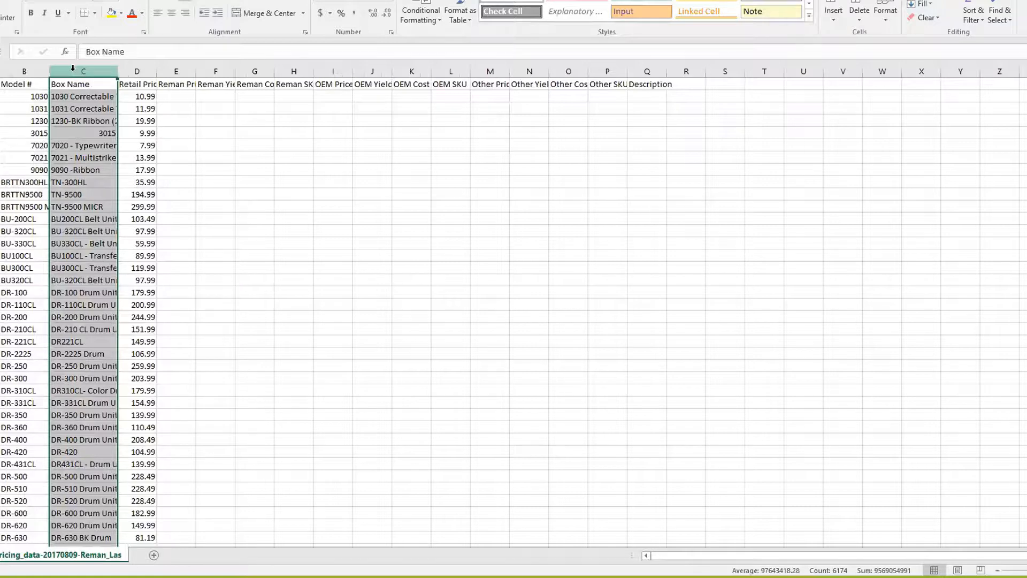
left_click(137, 71)
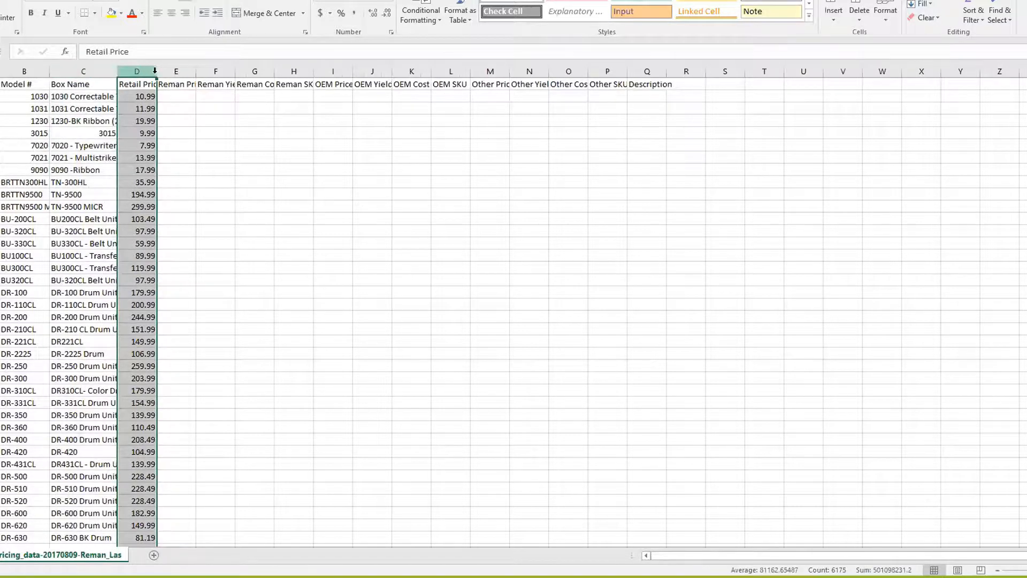
left_click_drag(155, 71, 172, 71)
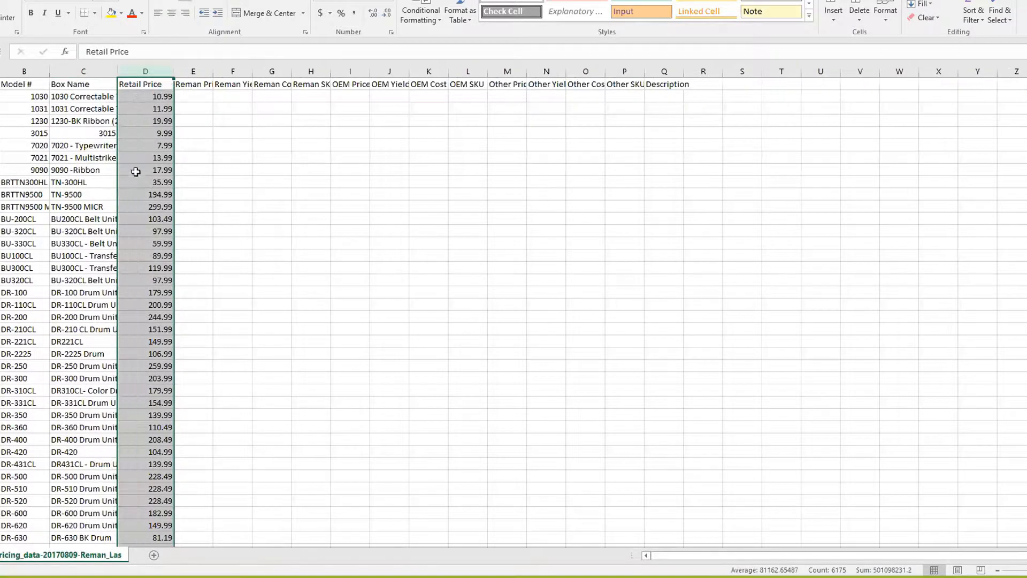
left_click(144, 119)
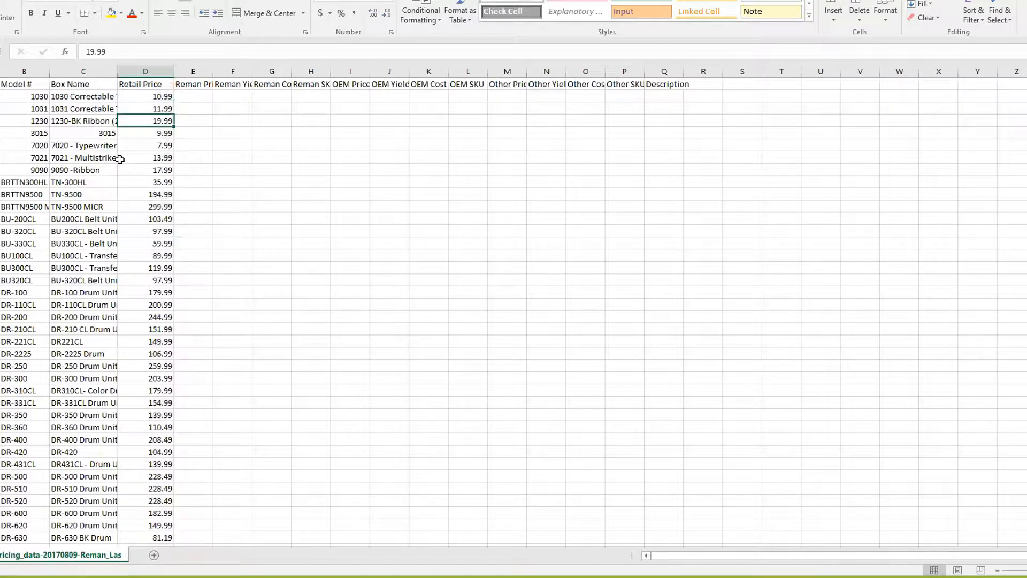
left_click(147, 71)
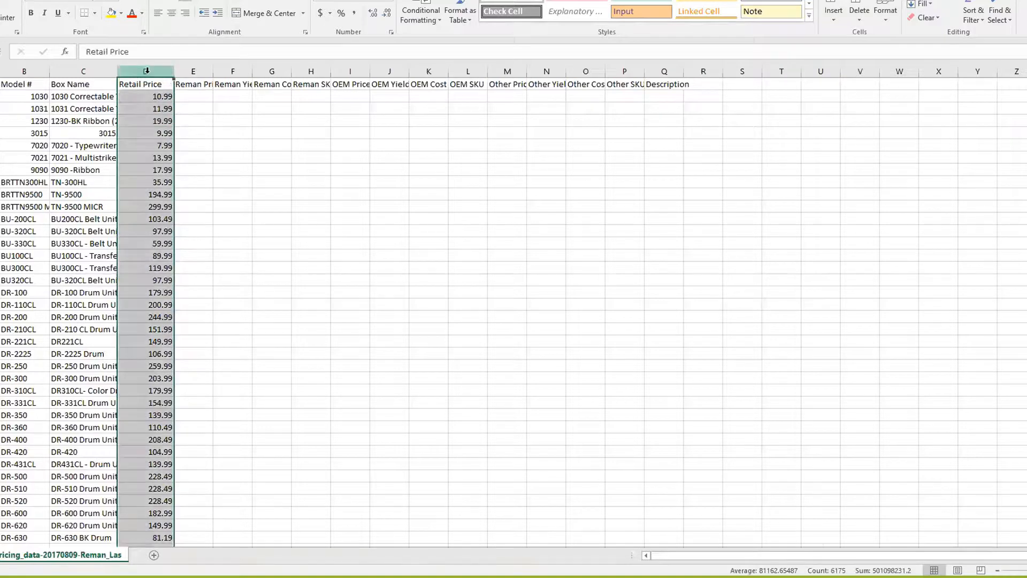
left_click(193, 71)
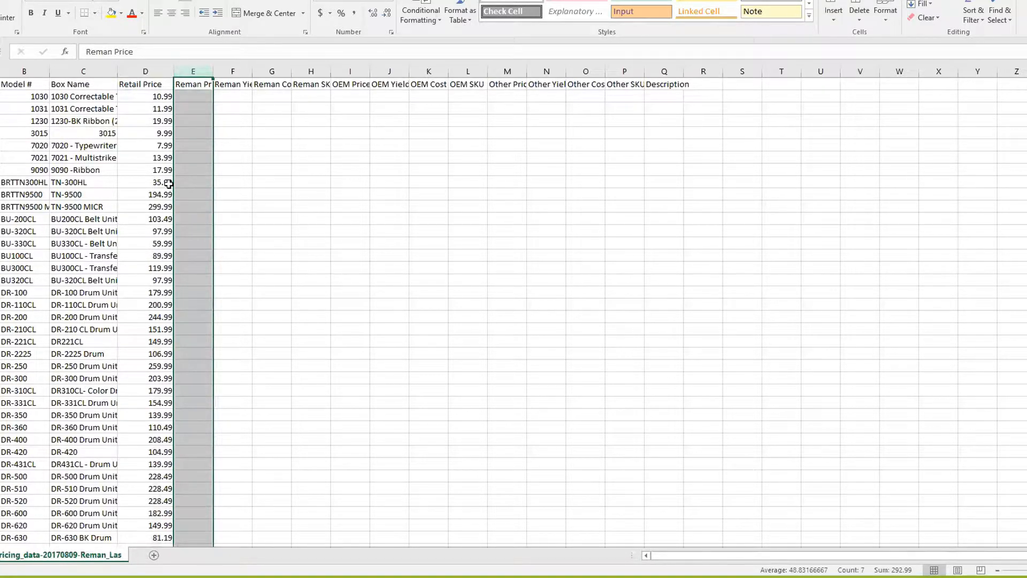
left_click(147, 72)
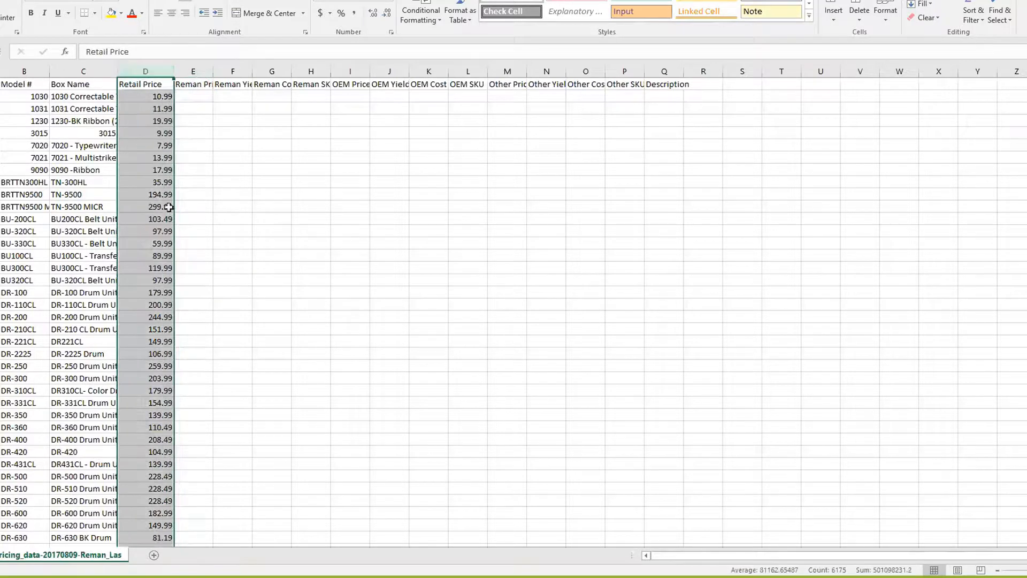
Step: Enter a 99.99 Reman Price for DR-210CL and widen the Reman Price column
left_click(199, 327)
double_click(199, 327)
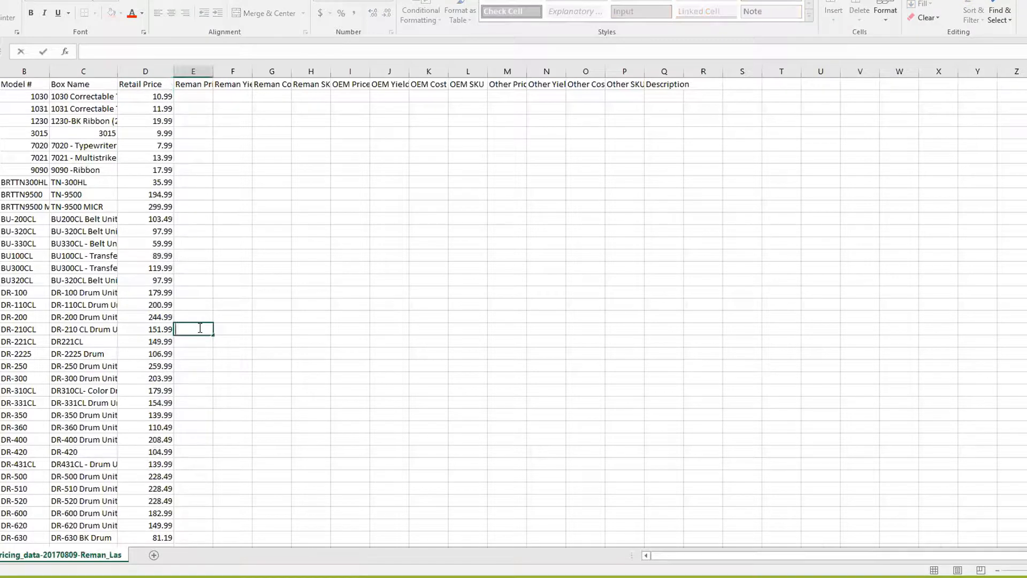
type("99.99")
key("Tab")
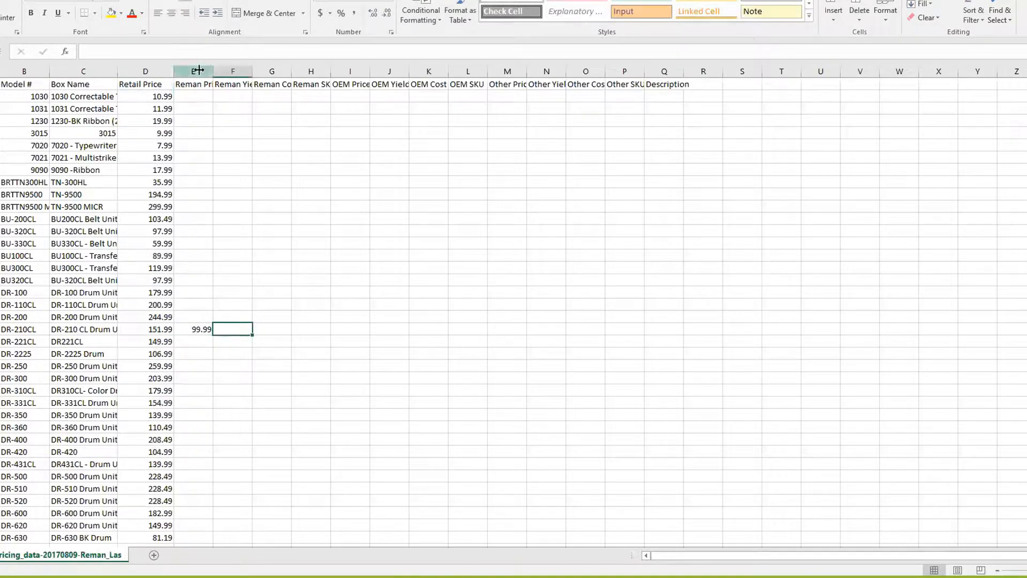
left_click_drag(213, 71, 243, 70)
left_click(209, 71)
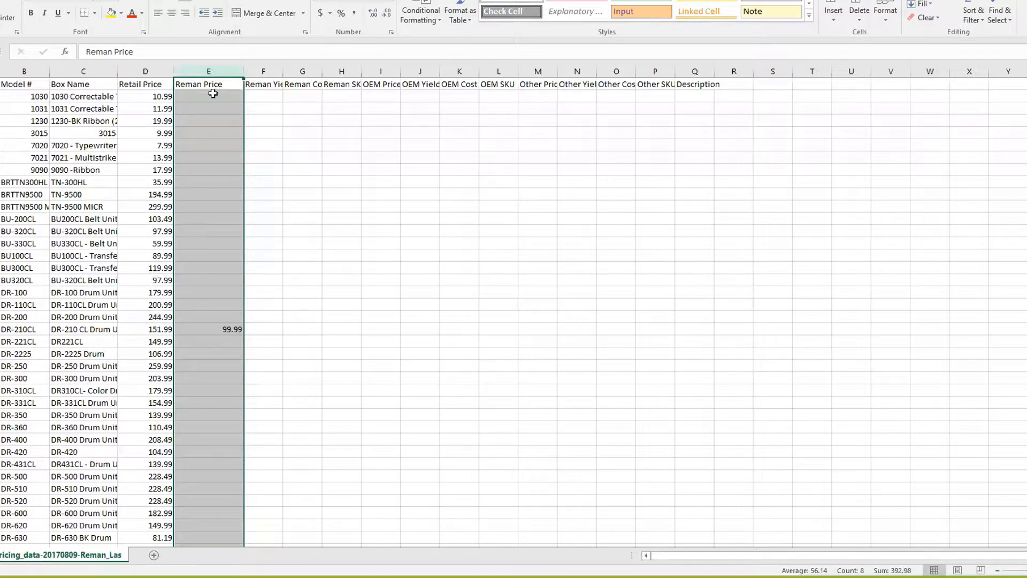
scroll(195, 335, "down", 16)
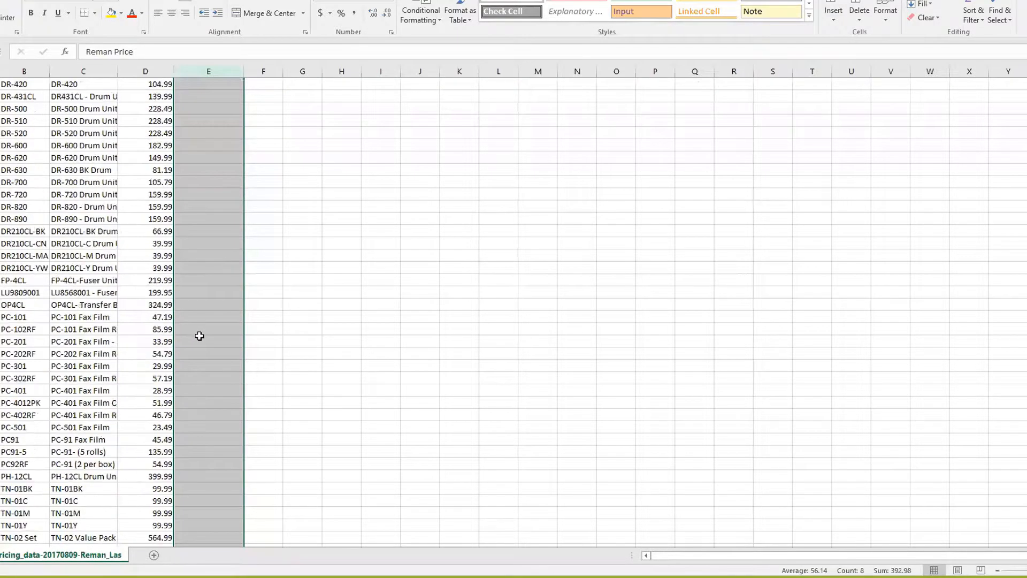
key("ctrl+f")
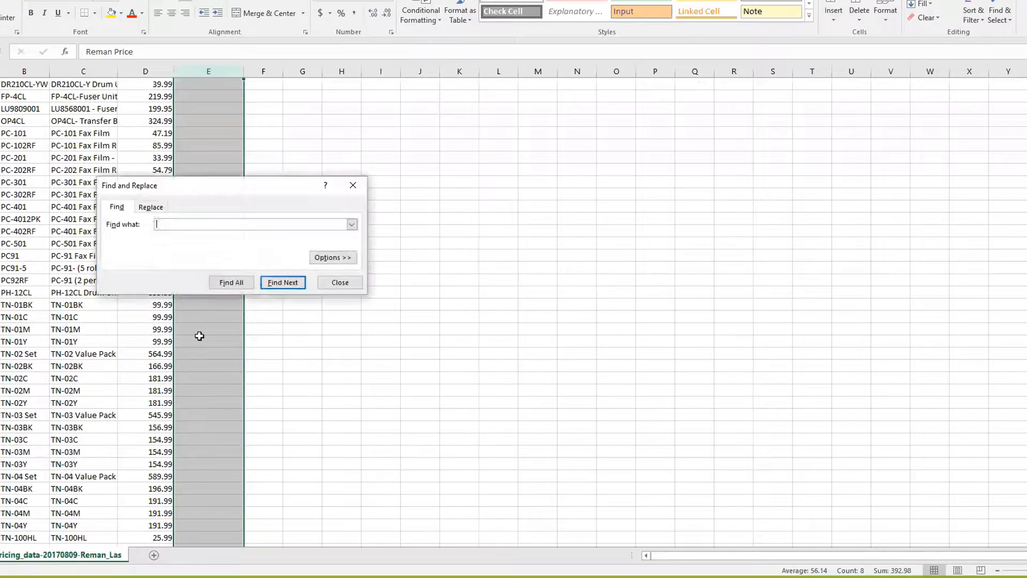
type("TN-360")
key("Return")
left_click(518, 300)
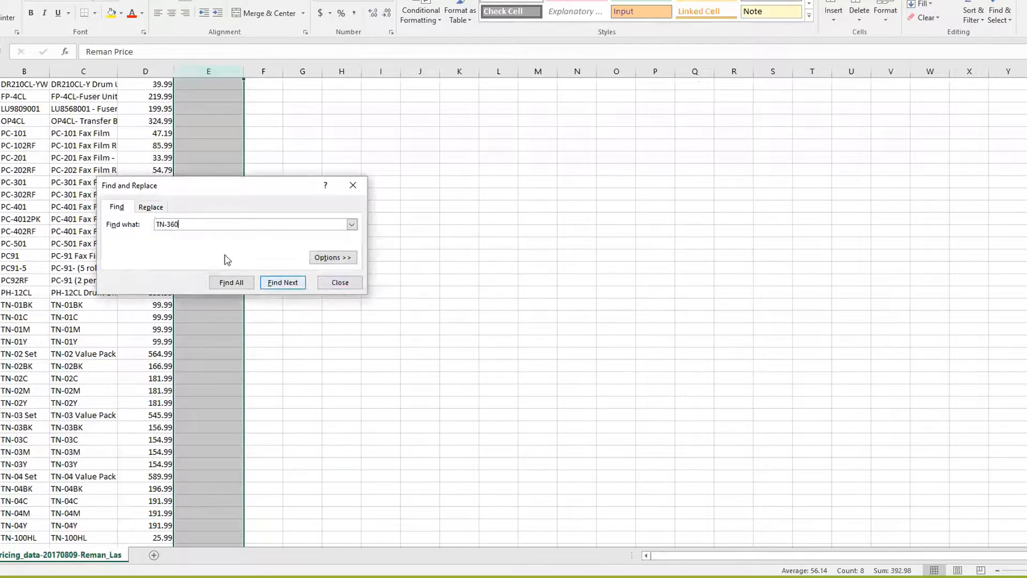
left_click_drag(186, 224, 155, 224)
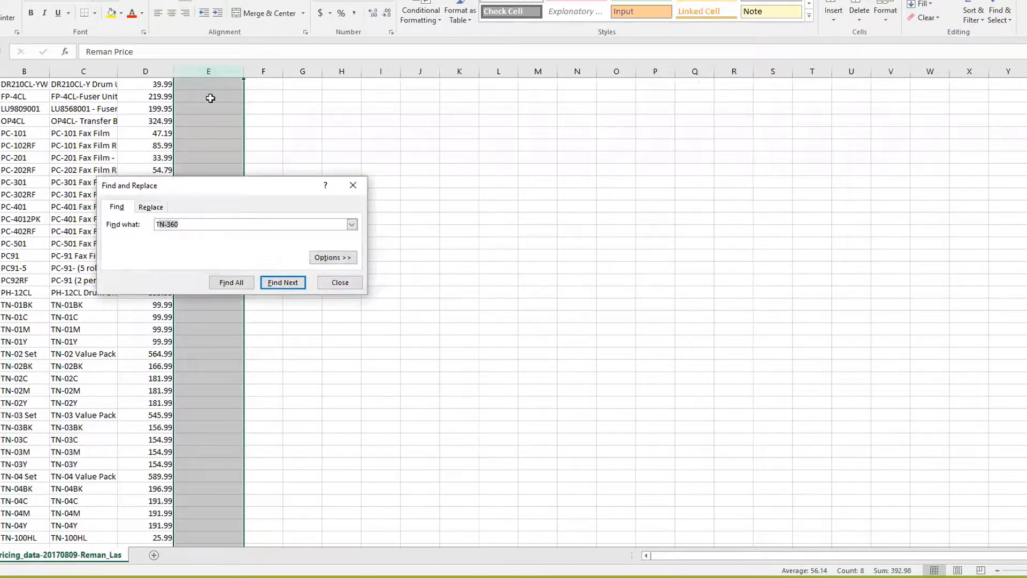
left_click(211, 67)
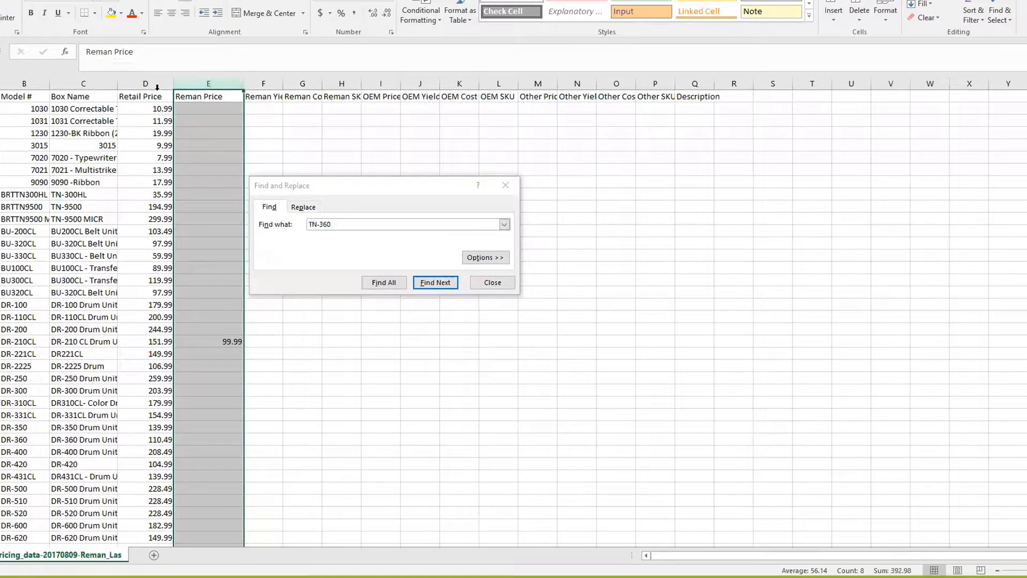
left_click(303, 132)
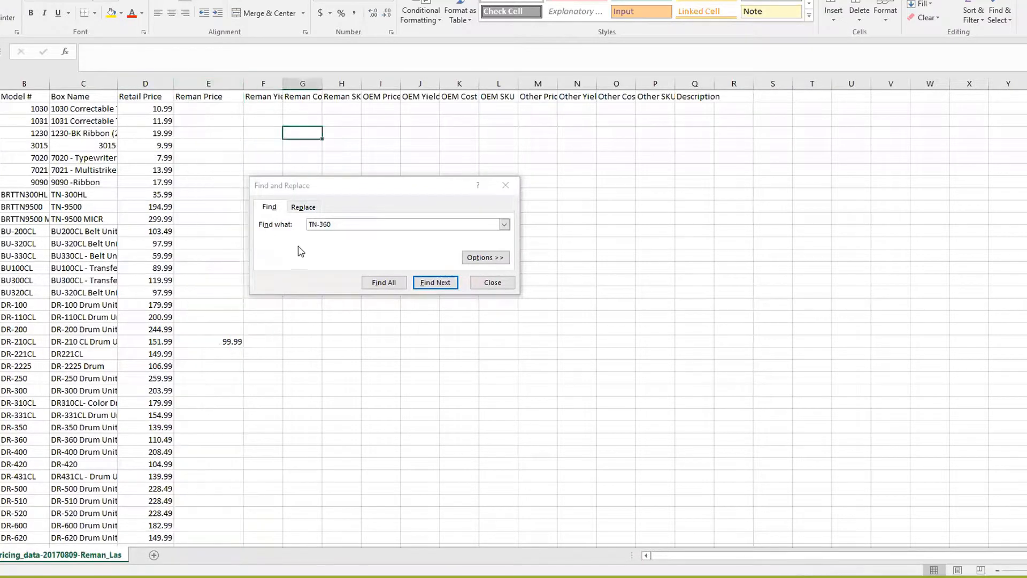
left_click(429, 283)
left_click(429, 283)
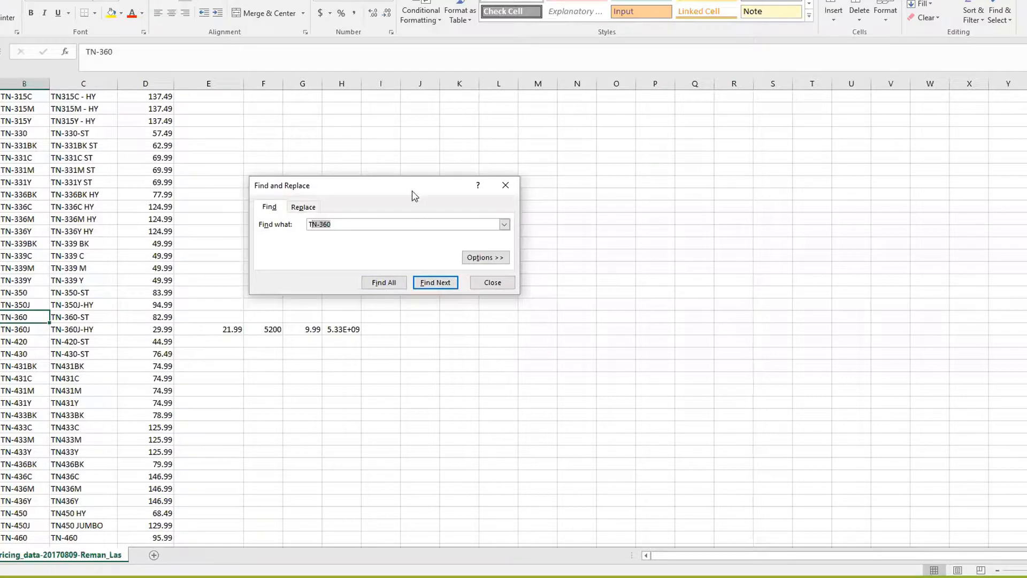
left_click_drag(415, 192, 649, 183)
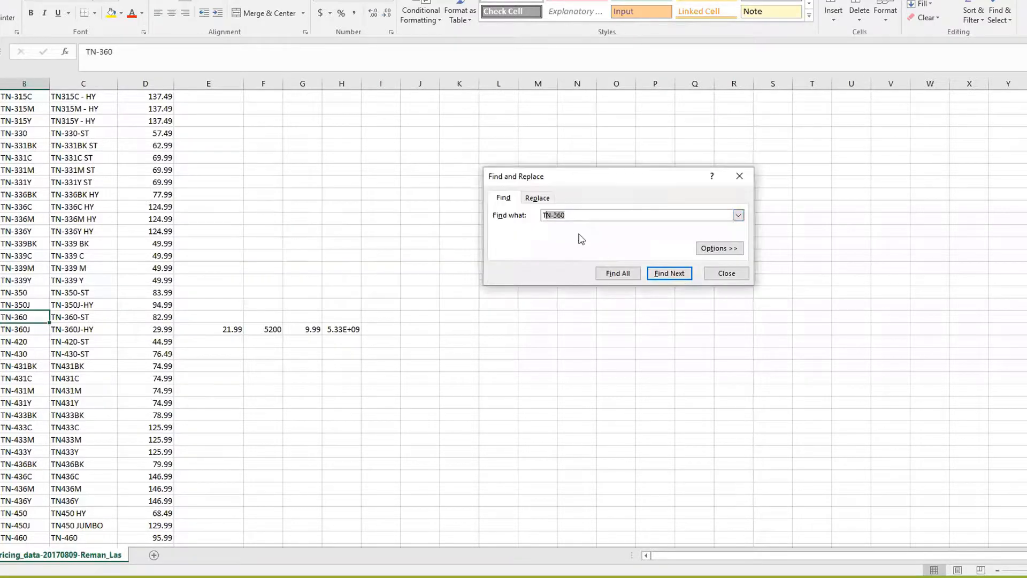
left_click(208, 329)
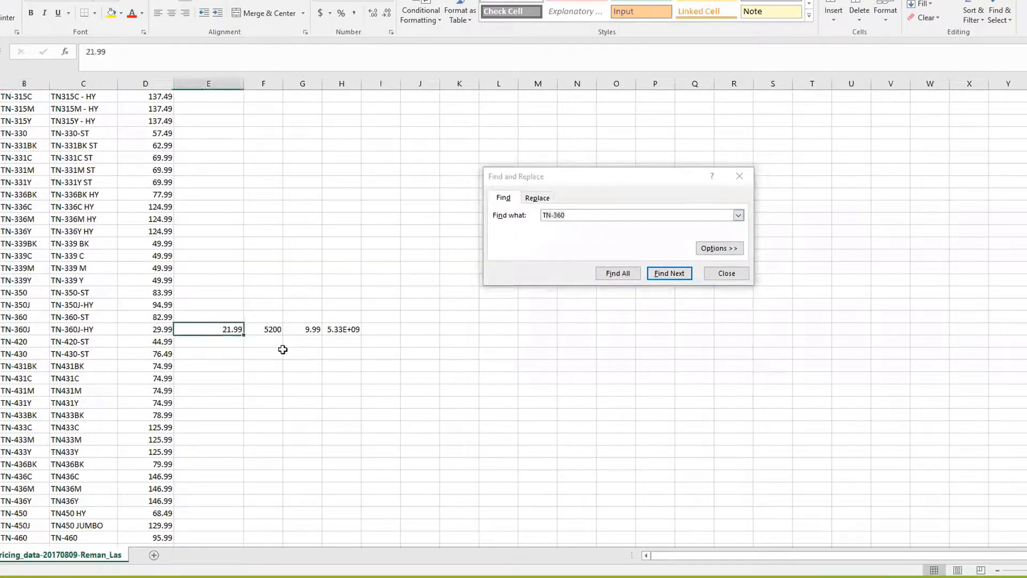
left_click(265, 329)
left_click(309, 328)
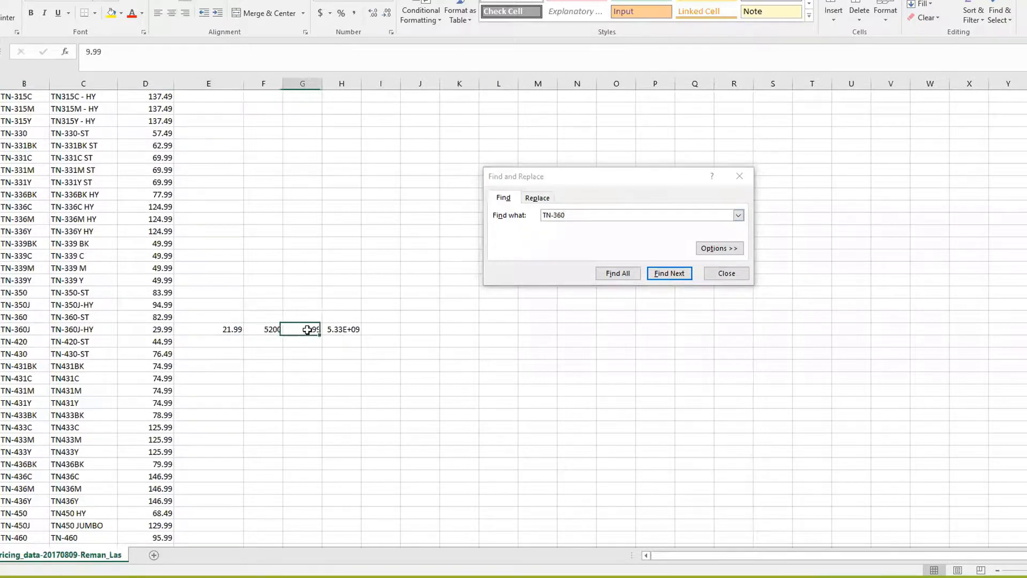
left_click(348, 332)
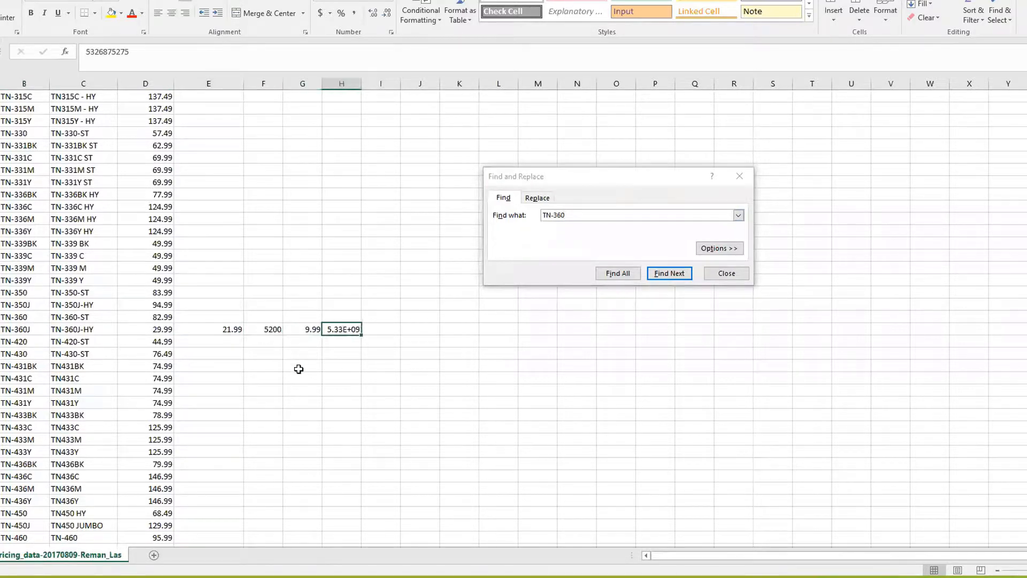
left_click(206, 330)
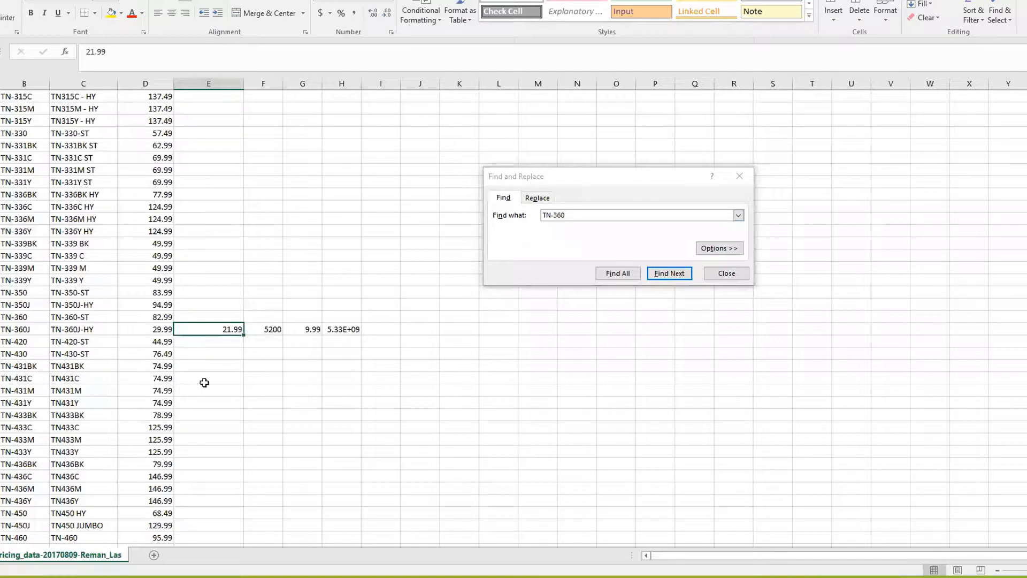
left_click(205, 282)
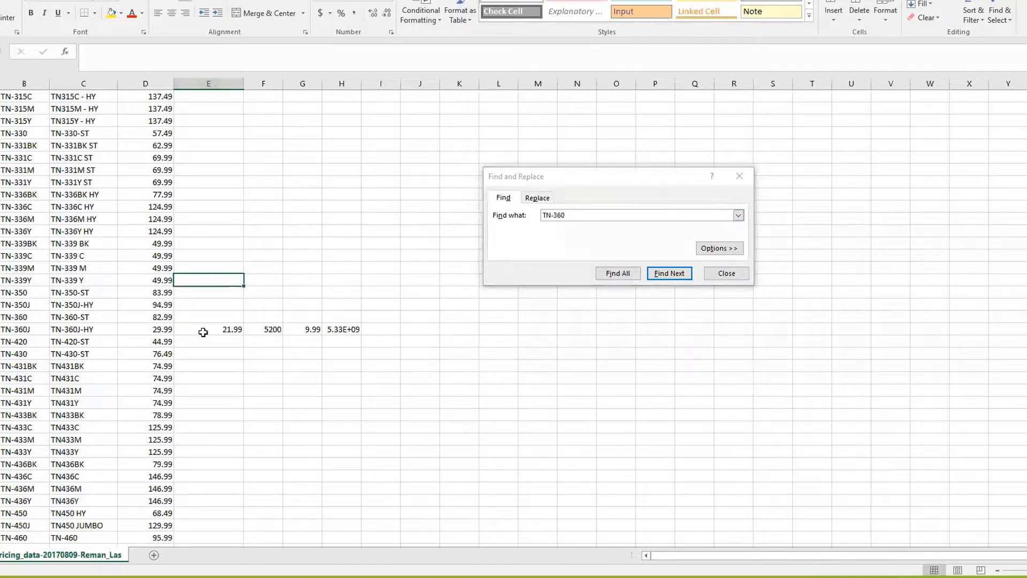
scroll(214, 328, "down", 19)
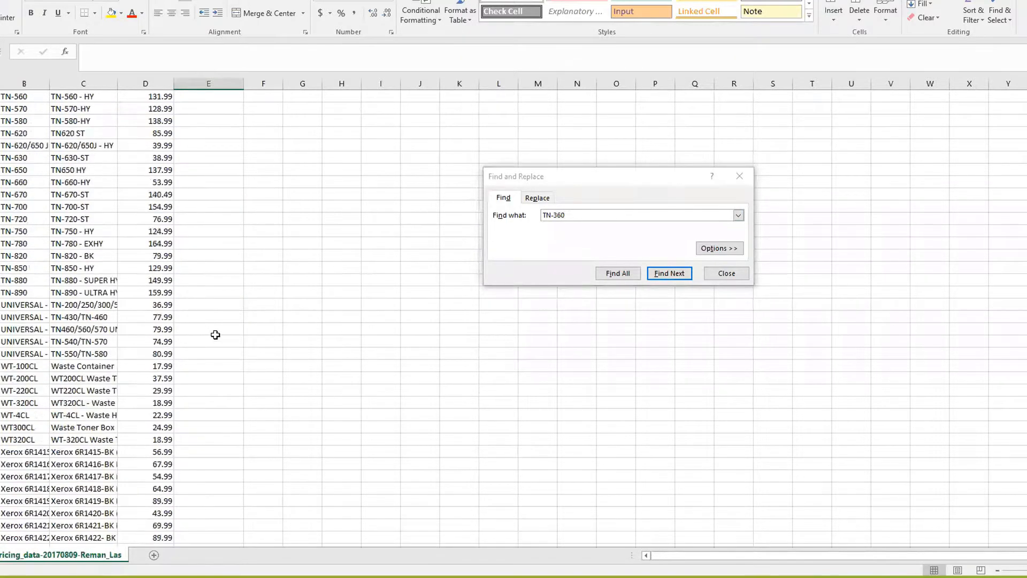
scroll(222, 332, "up", 7)
scroll(223, 333, "up", 20)
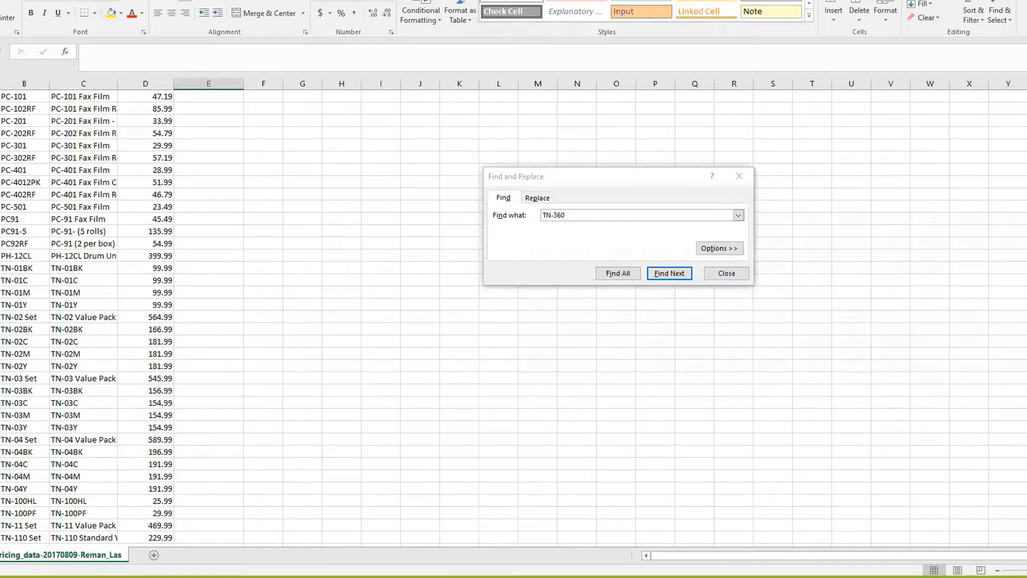
scroll(513, 321, "up", 20)
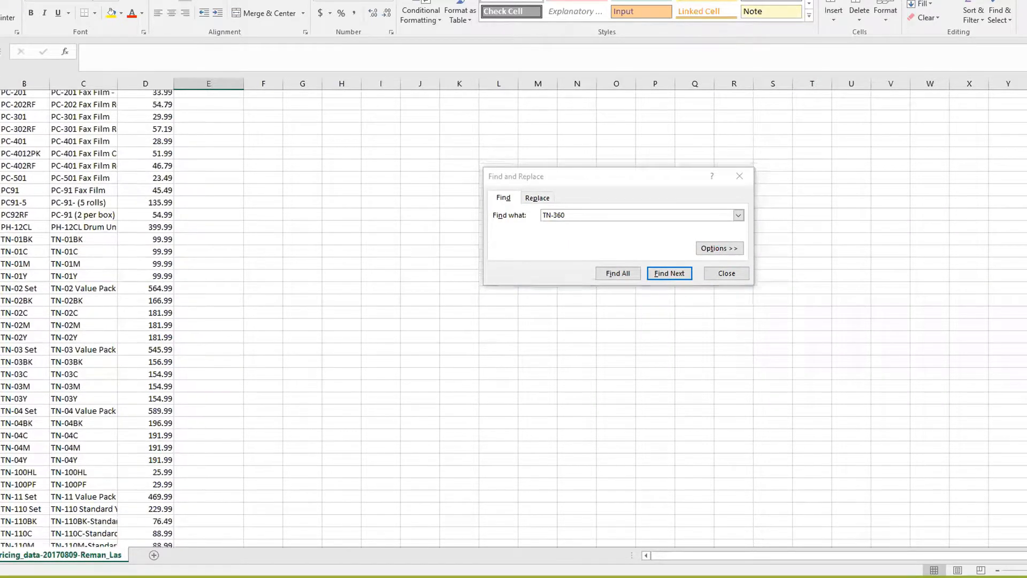
left_click(0, 96)
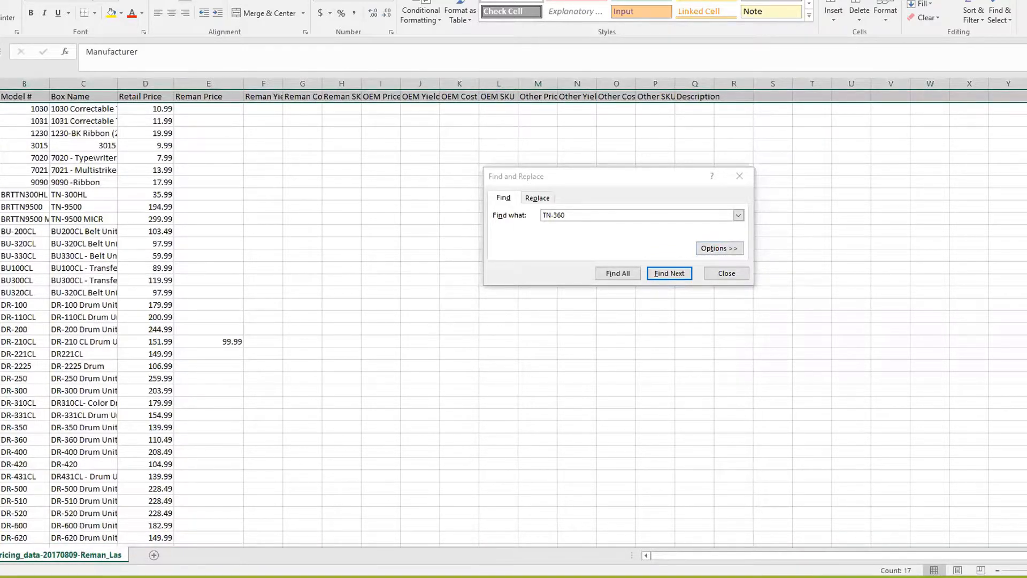
Step: Save the sheet as CSV, replacing pricing_data-20170809-Reman_Laser.csv on the Desktop
key("alt+f")
key("a")
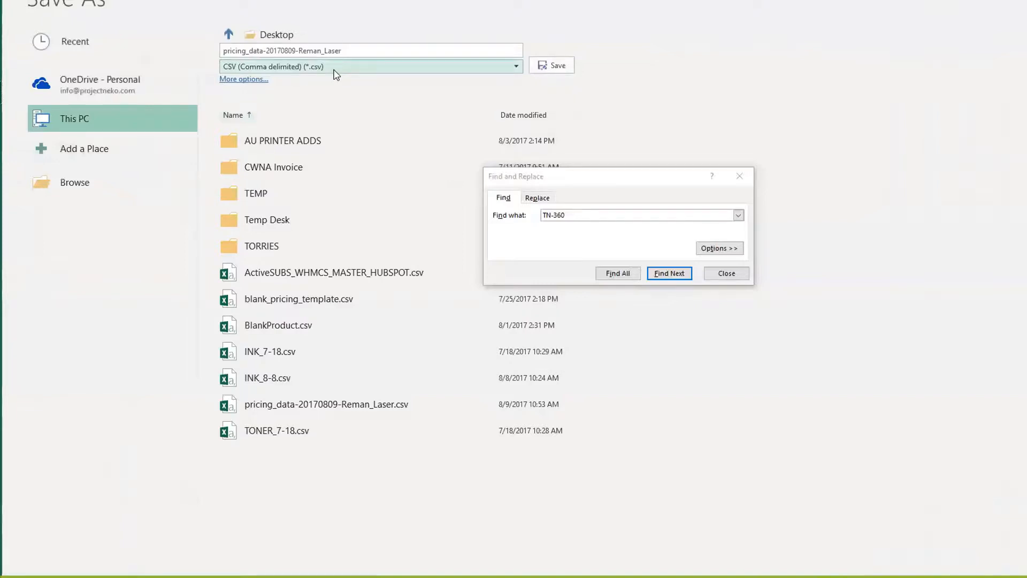
left_click(556, 66)
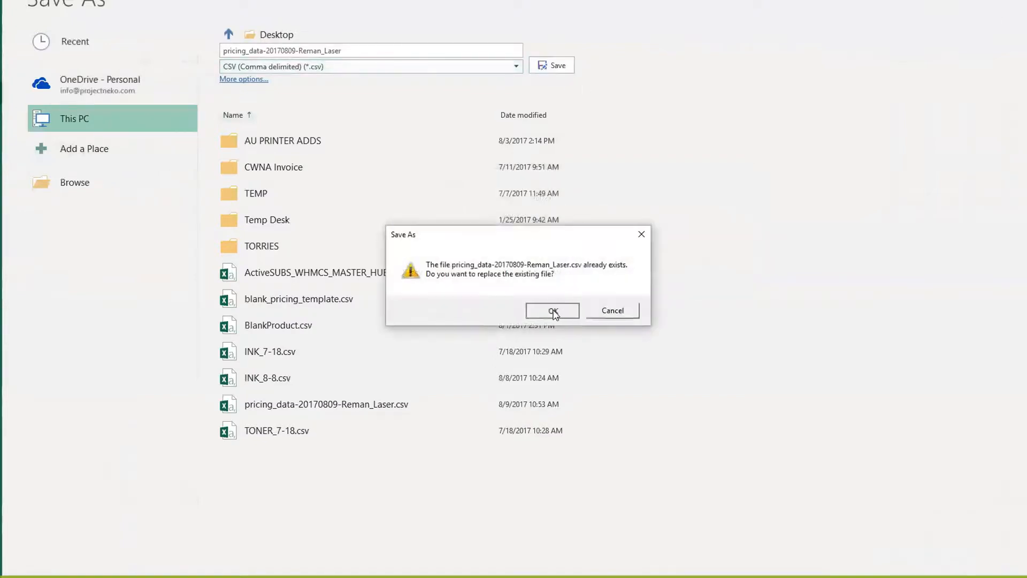
left_click(553, 310)
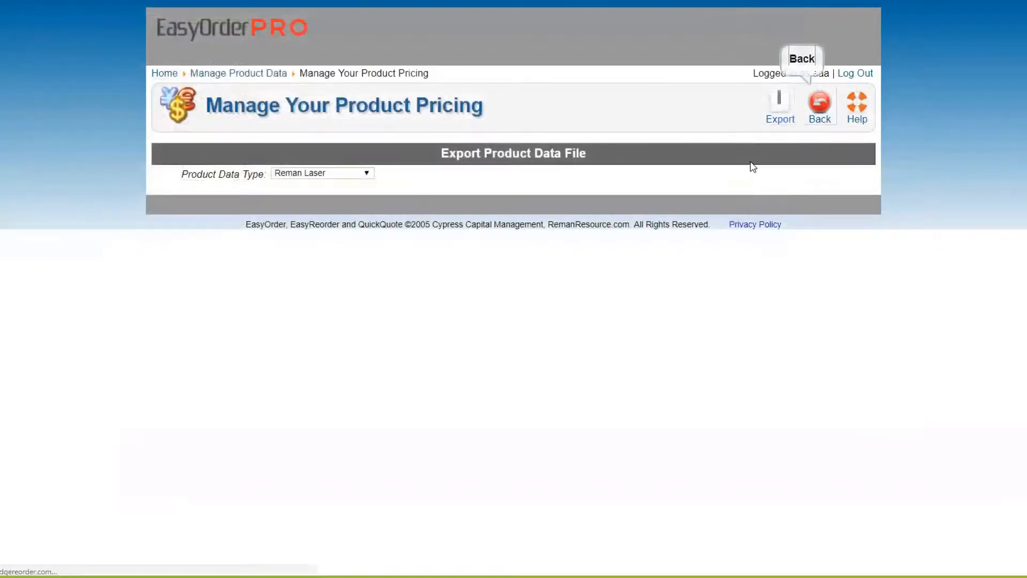
Step: Import pricing_data-20170809-Reman_Laser.csv into product pricing and show the updated pricing list
left_click(661, 105)
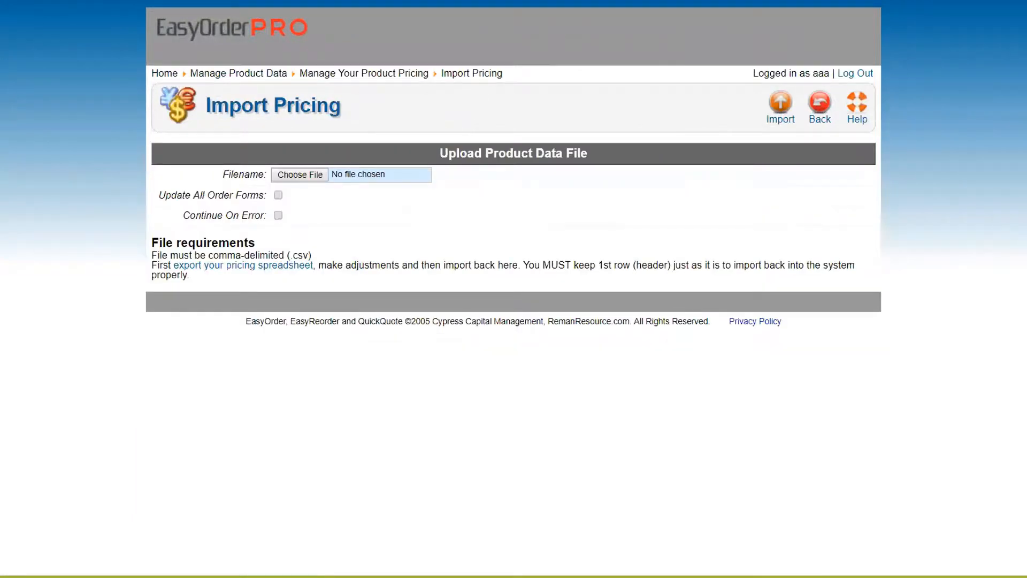
left_click(300, 175)
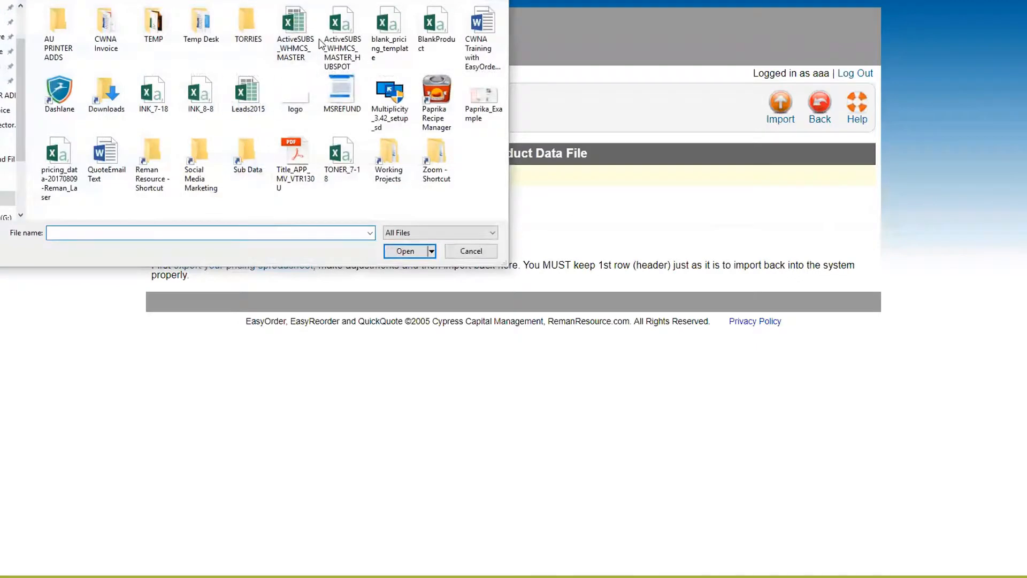
left_click(54, 160)
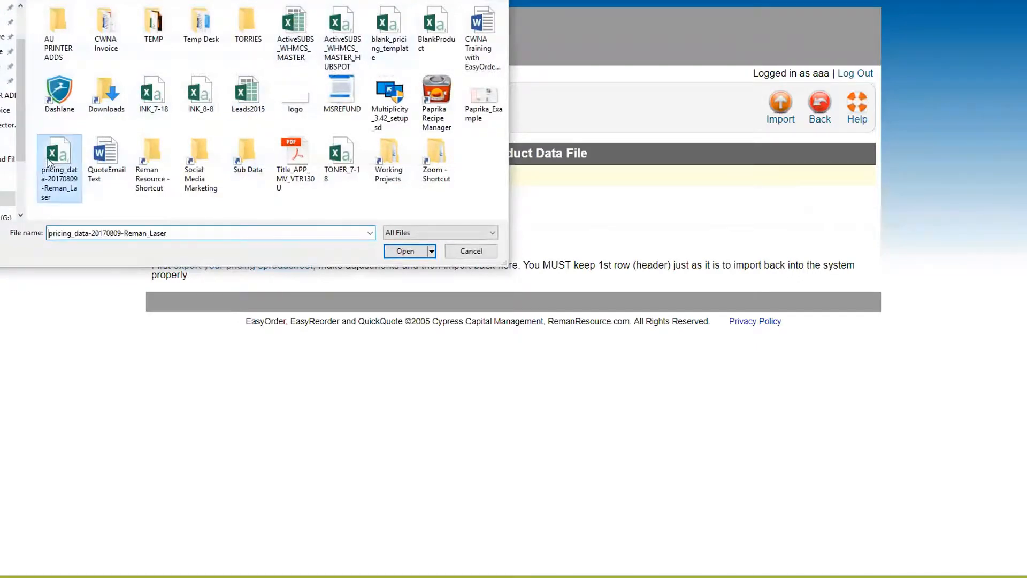
left_click(405, 251)
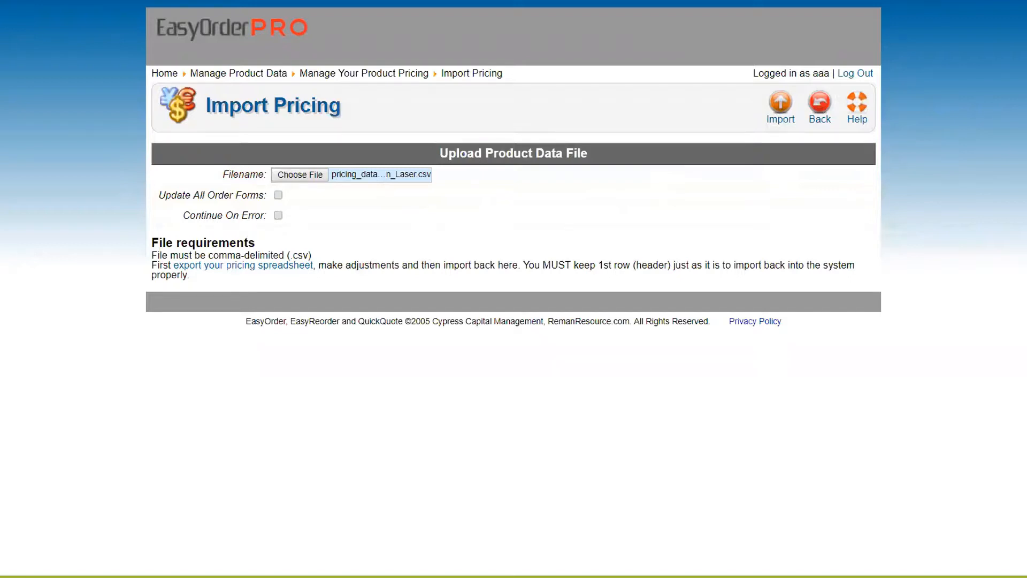
left_click(817, 118)
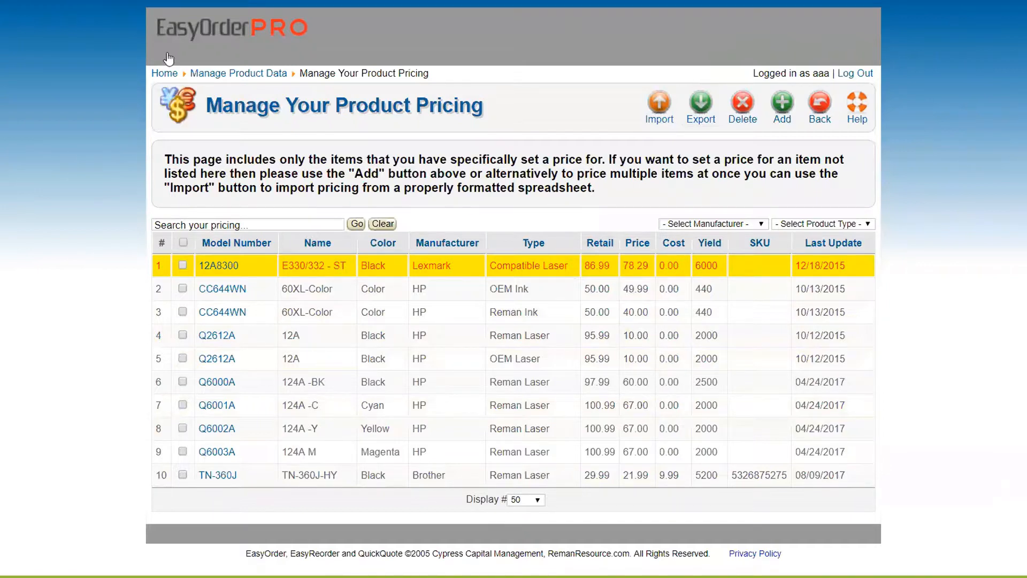
Step: After checking the TN-360J lists at 21.99, go back to the home page
left_click(165, 73)
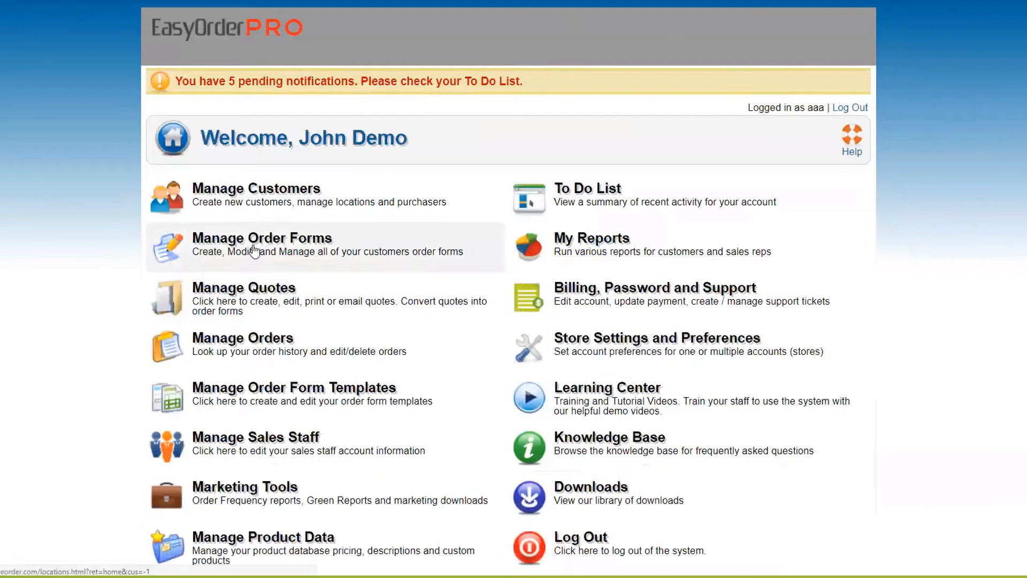
Step: Change AAC Bank's PG-245XL HY Black price from 18.19 to 20.00 globally and save
left_click(251, 245)
left_click(631, 194)
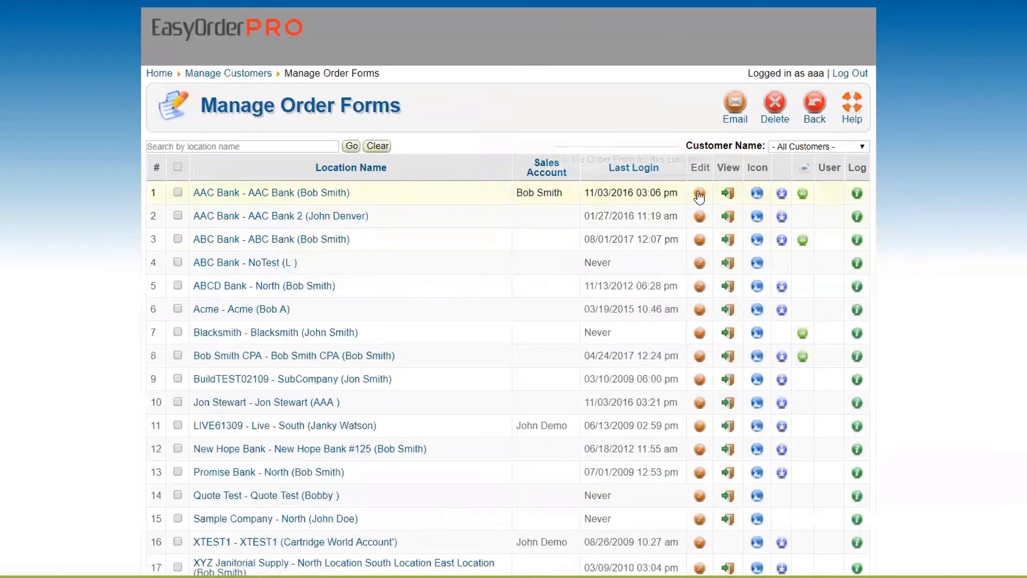
left_click(700, 194)
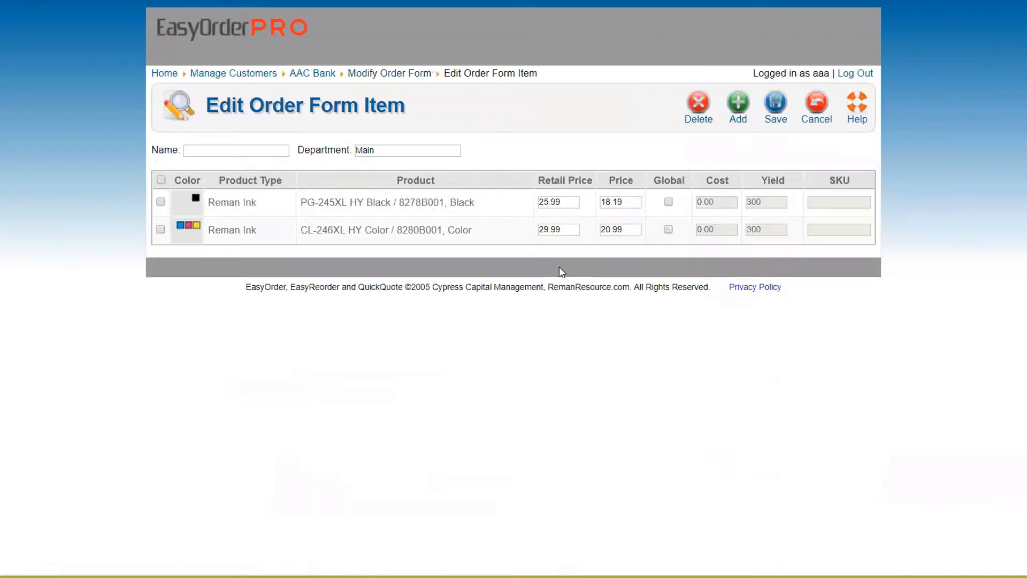
left_click_drag(633, 202, 579, 200)
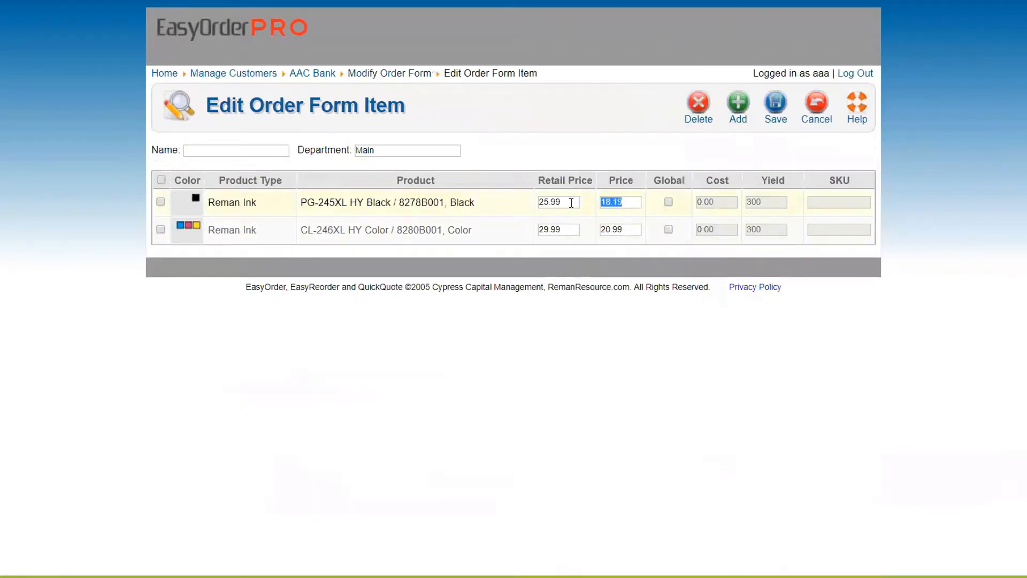
type("20.00")
left_click(669, 203)
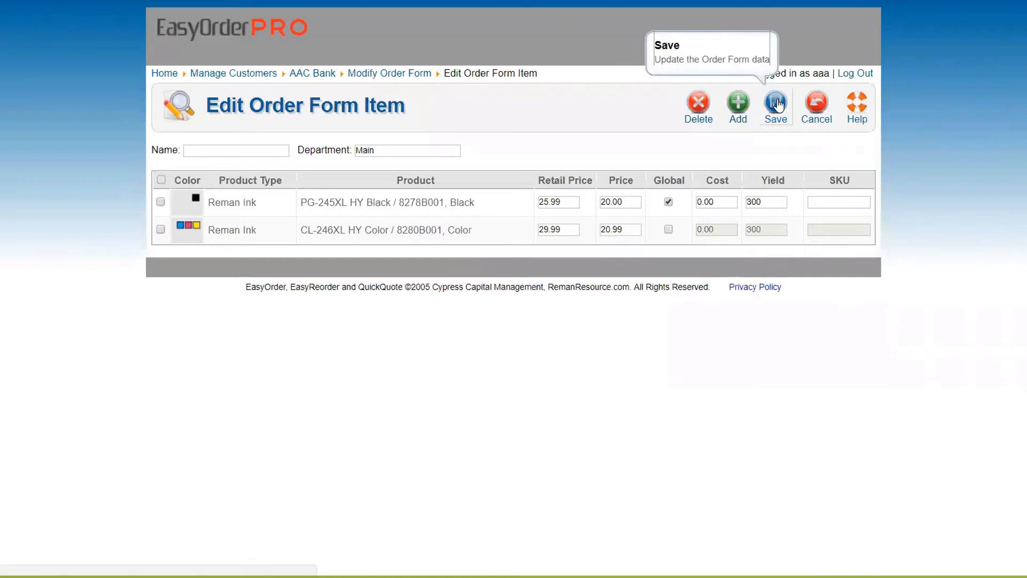
left_click(776, 103)
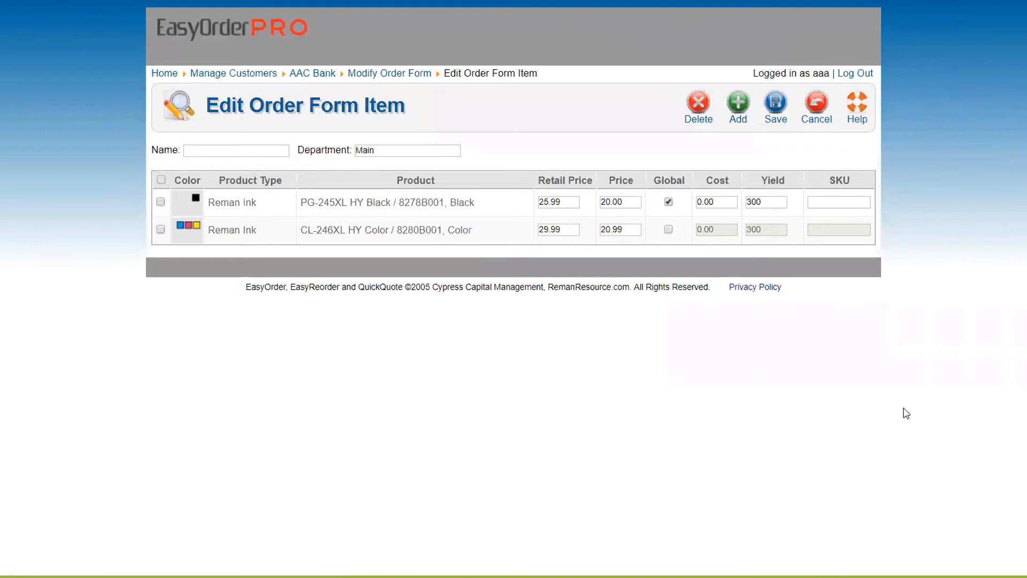
left_click(162, 74)
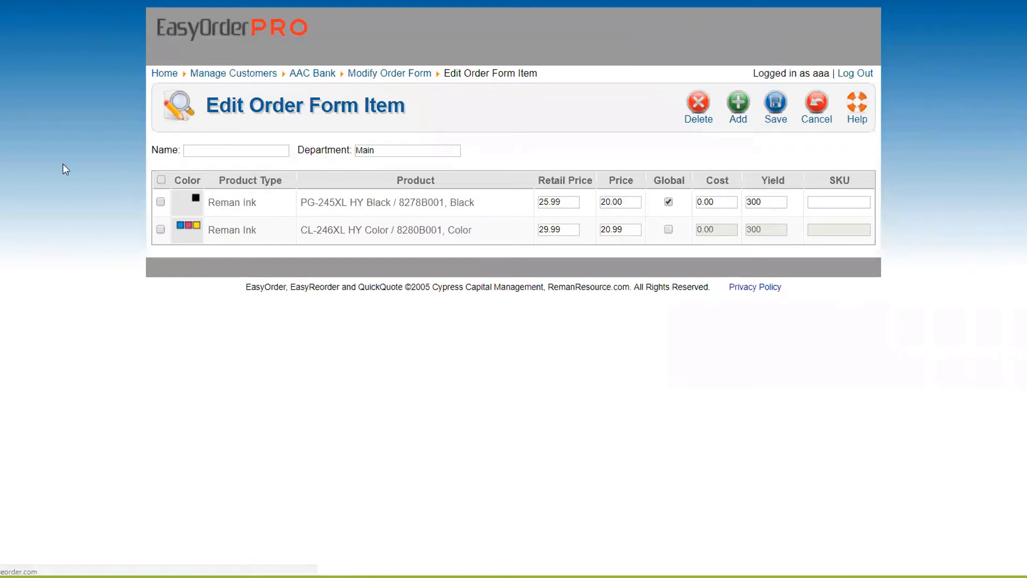